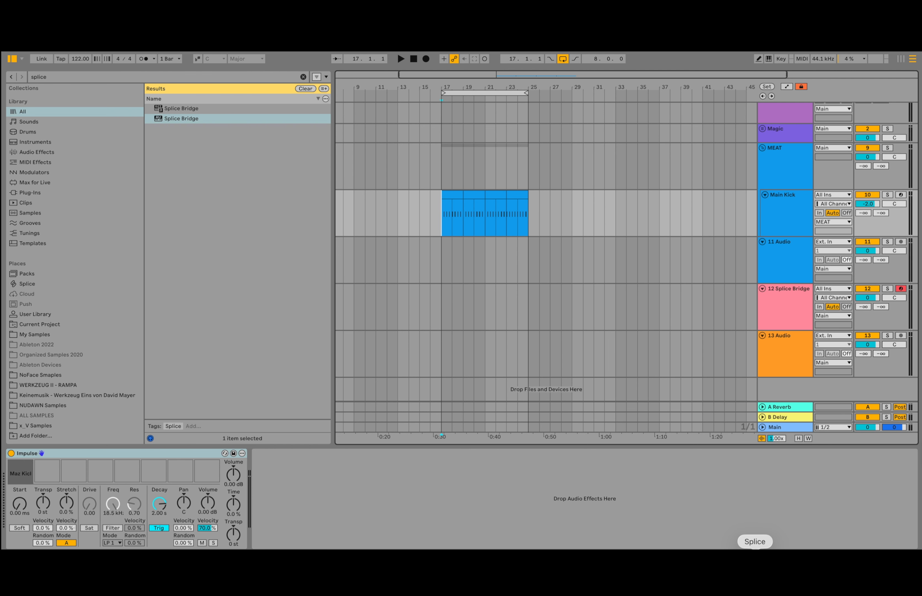
- Play the eight-bar loop section from bar 17 with the Main Kick clip, and switch to Splice
click(760, 558)
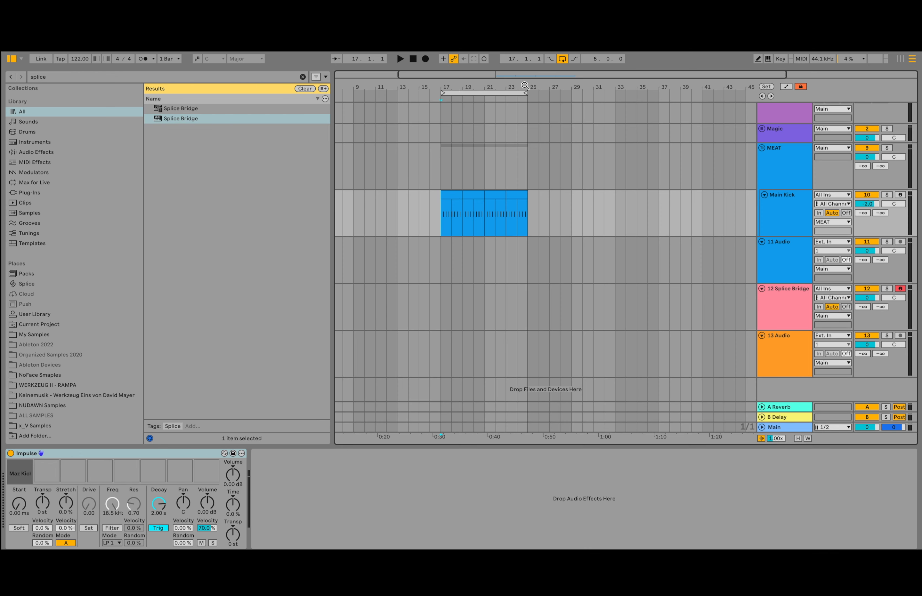
click(498, 92)
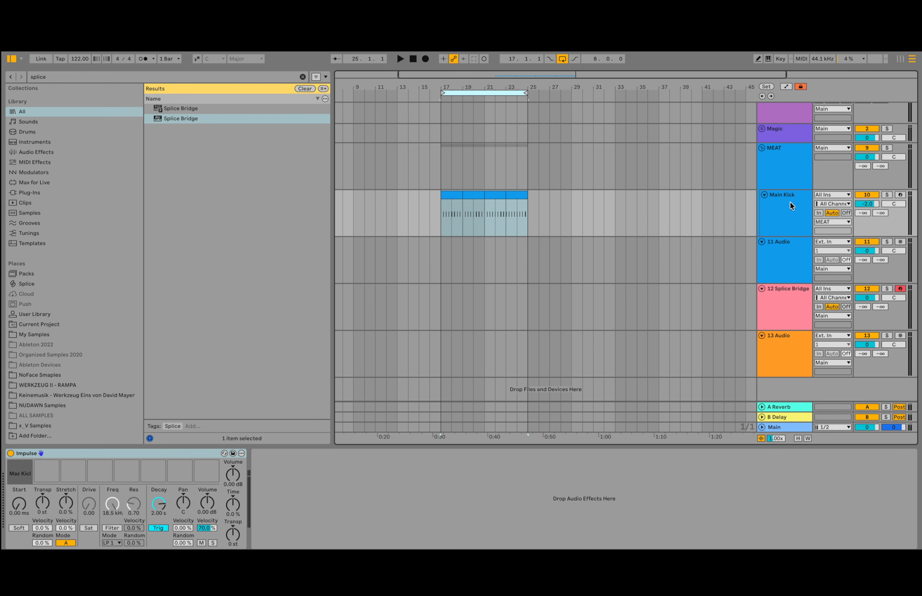
key(space)
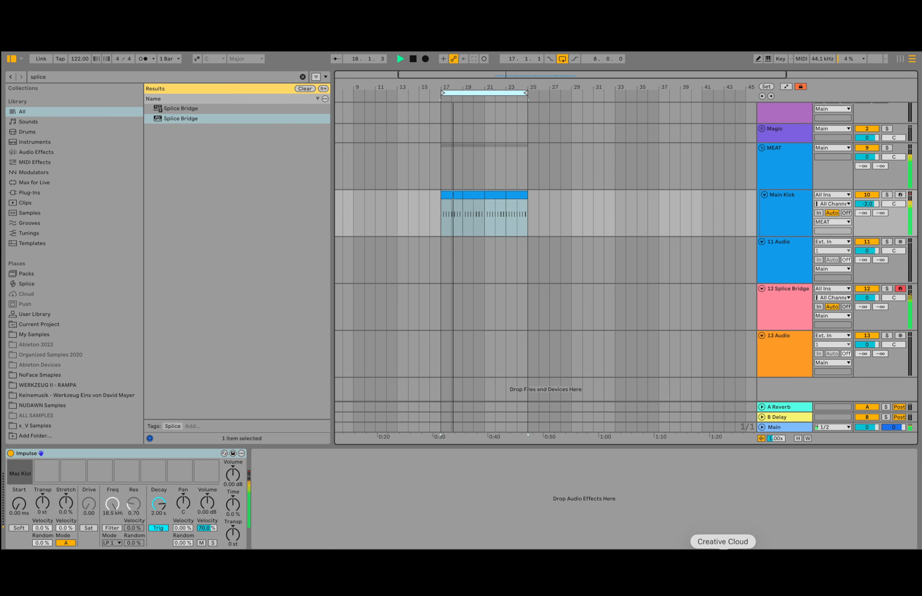
click(761, 557)
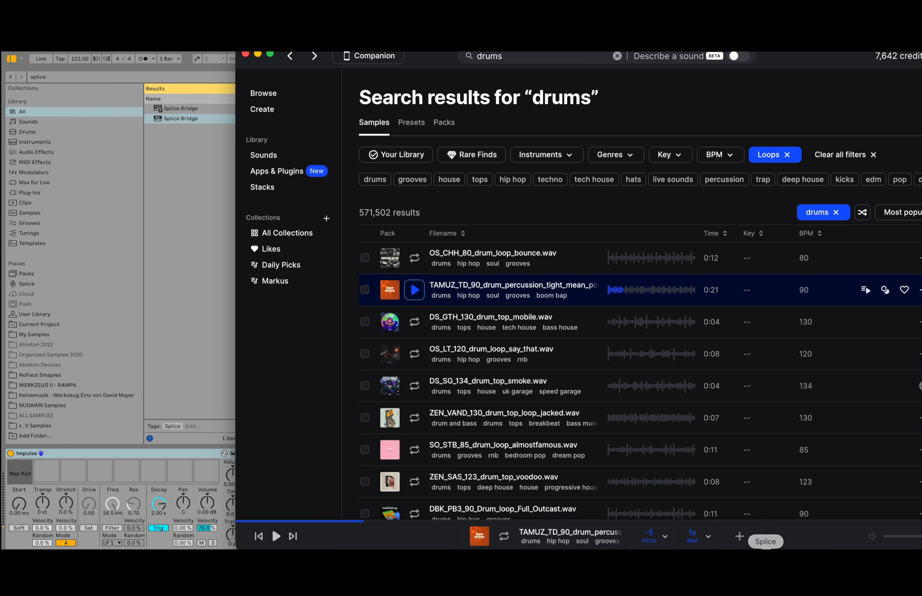
- Audition the drum loops from DS_GTH_130_drum_top_mobile.wav through ZEN_VAND_130_drum_top_loop_jacked.wav against the kick, and stop playback in Ableton Live
click(414, 322)
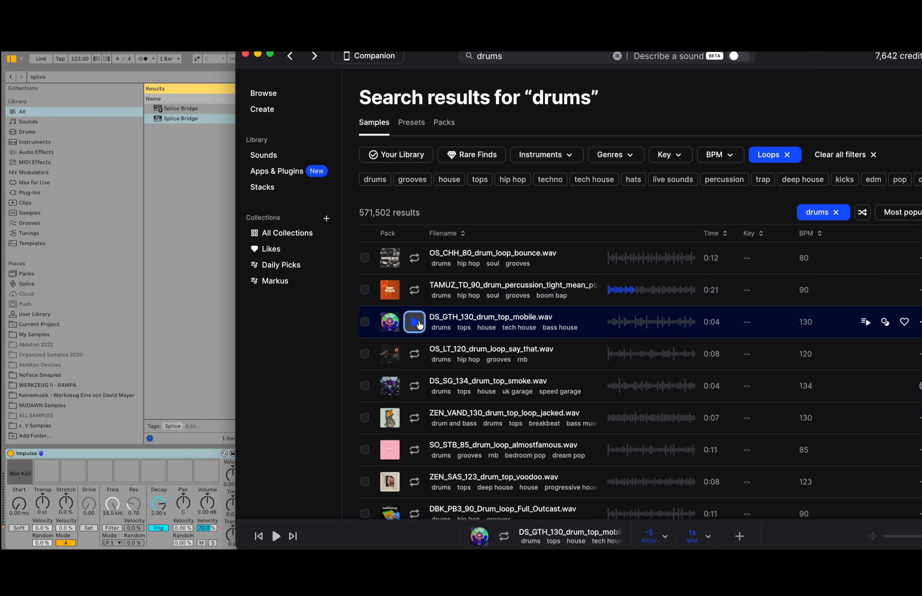
click(416, 354)
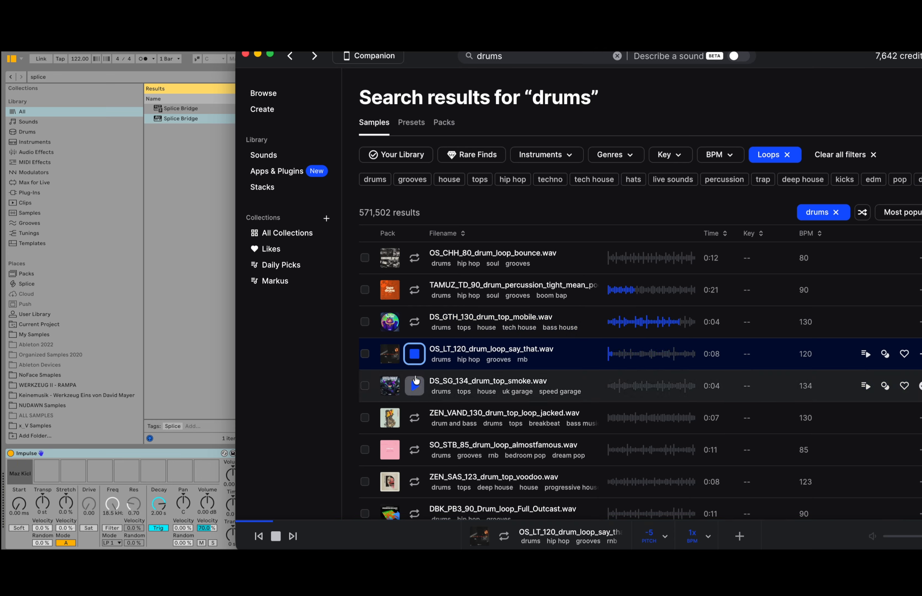
click(415, 390)
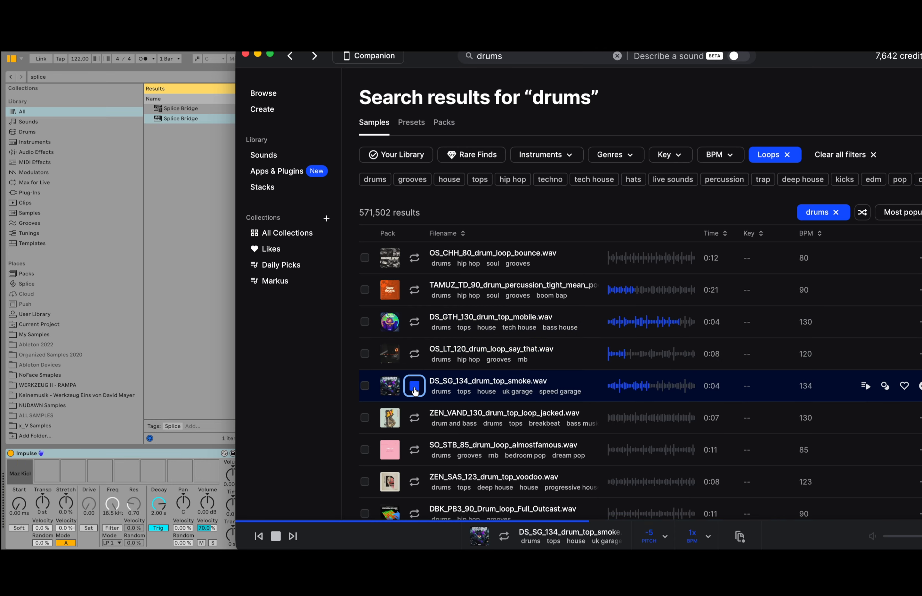
click(415, 423)
click(415, 423)
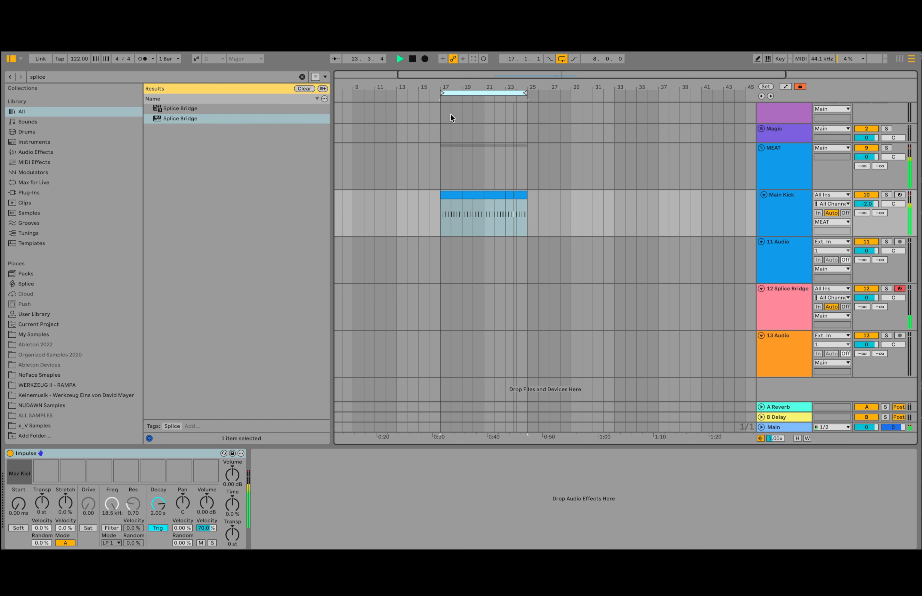
key(space)
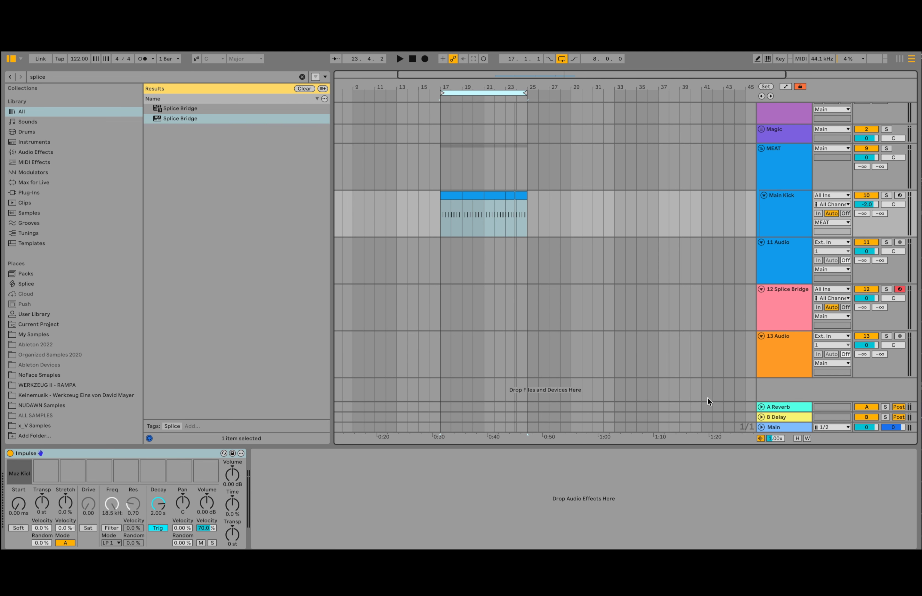
- Switch to Splice, reposition its window over the arrangement, and filter the drum loop results to minor keys
click(760, 544)
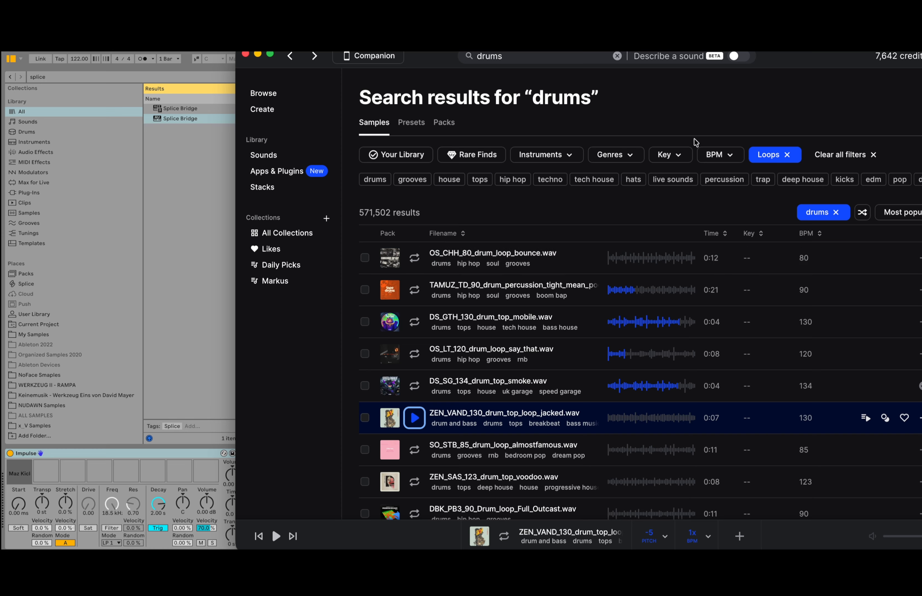
drag(795, 63, 685, 59)
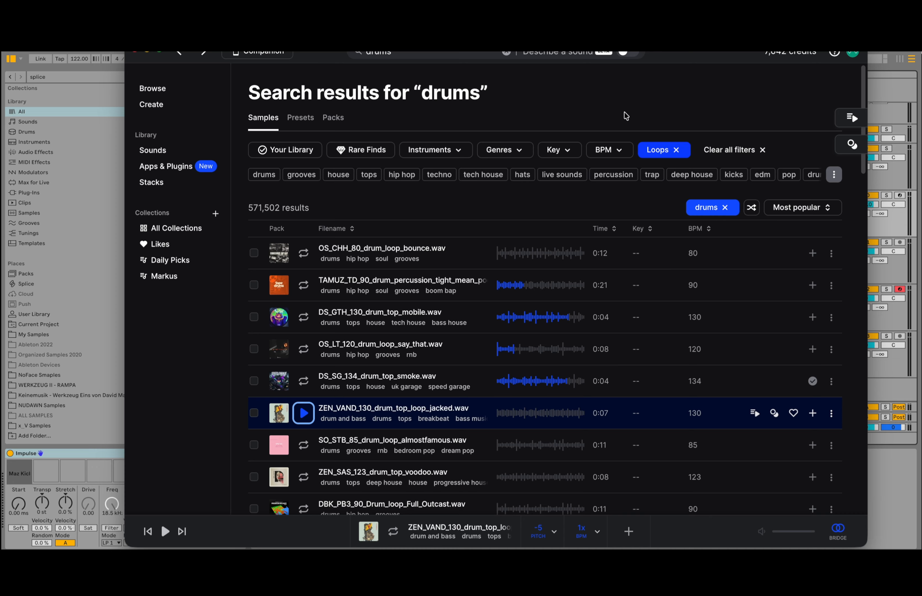
click(568, 151)
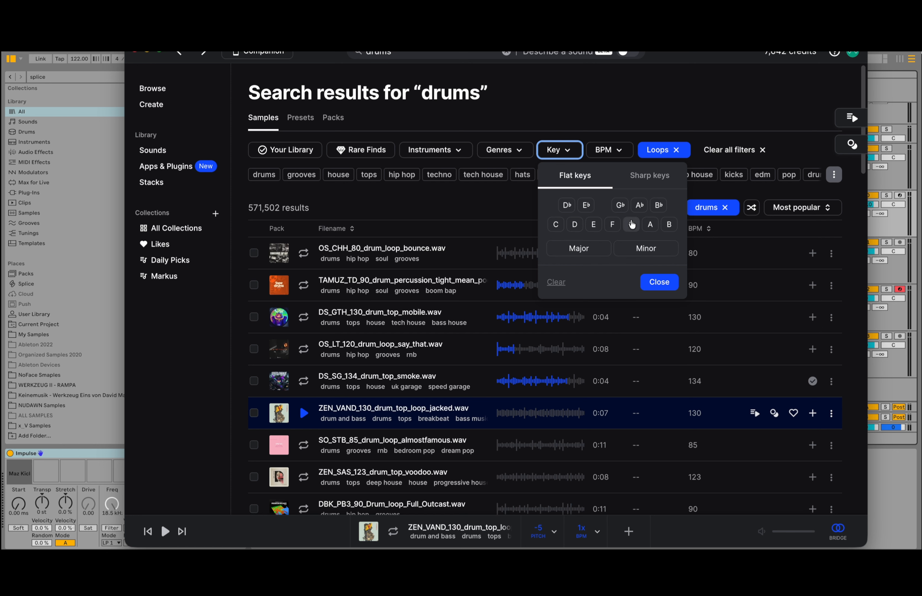
click(651, 252)
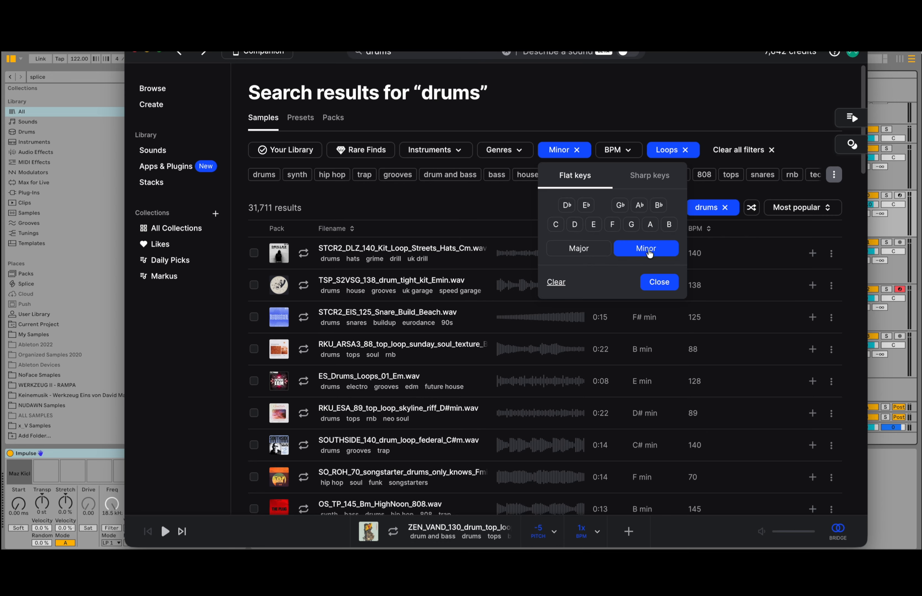
click(623, 107)
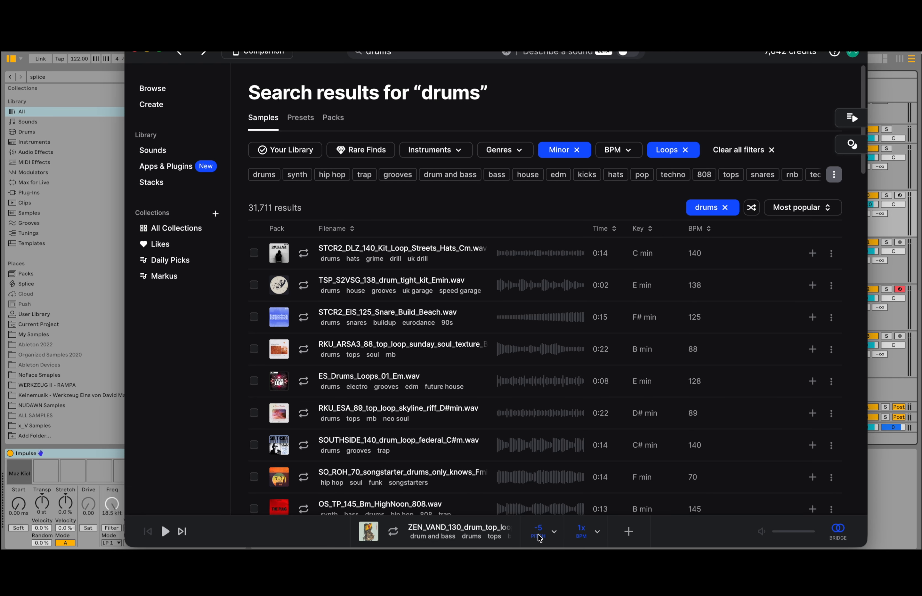
- Preview STCR2_DLZ_140_Kit_Loop_Streets_Hats_Cm.wav while comparing transpose keys A and F, and leave Transpose set to F
click(548, 530)
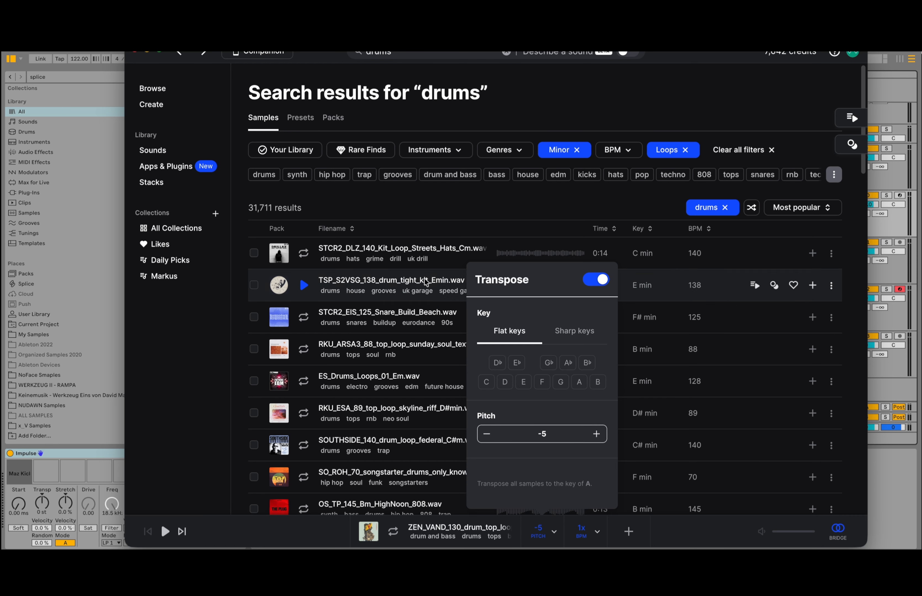
click(304, 255)
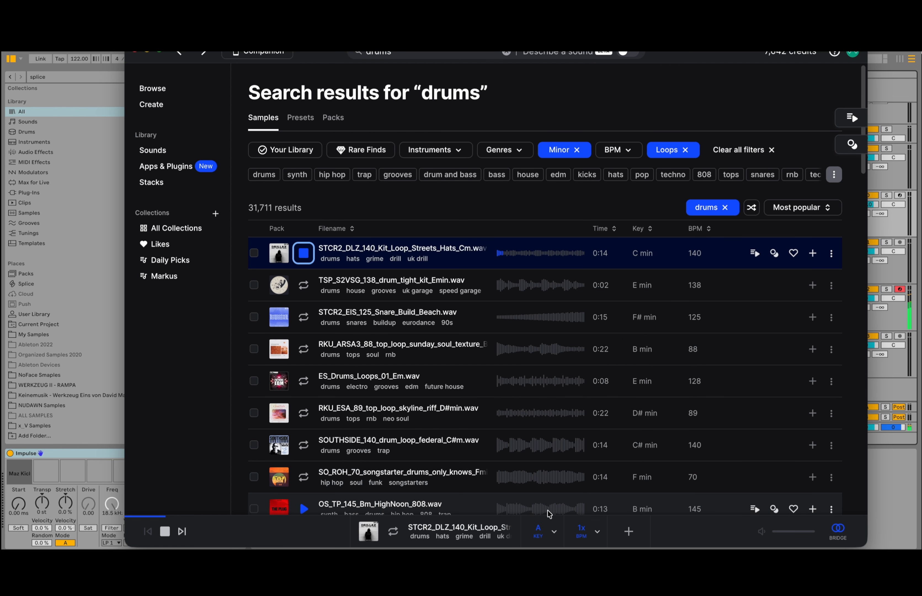
click(548, 528)
click(543, 383)
click(578, 383)
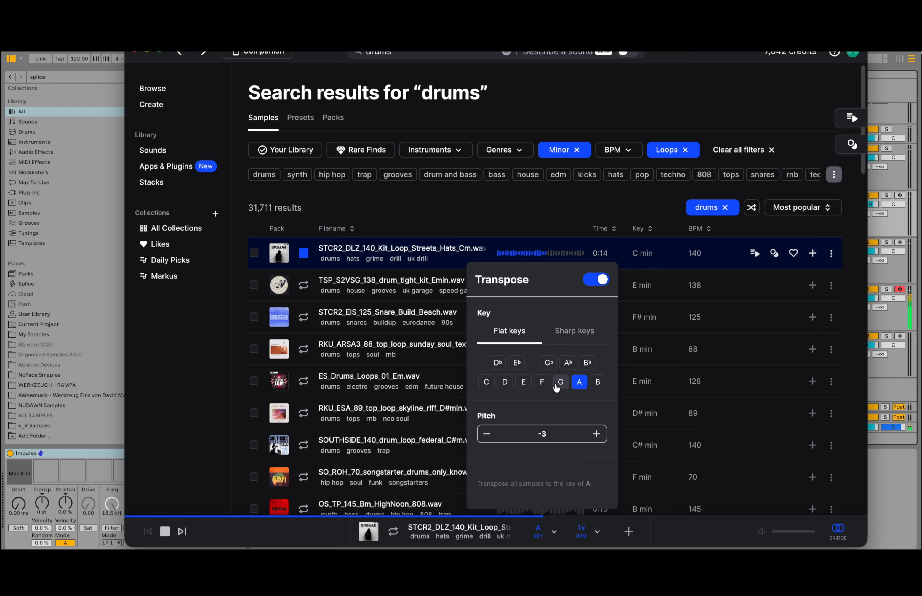
click(543, 383)
click(518, 202)
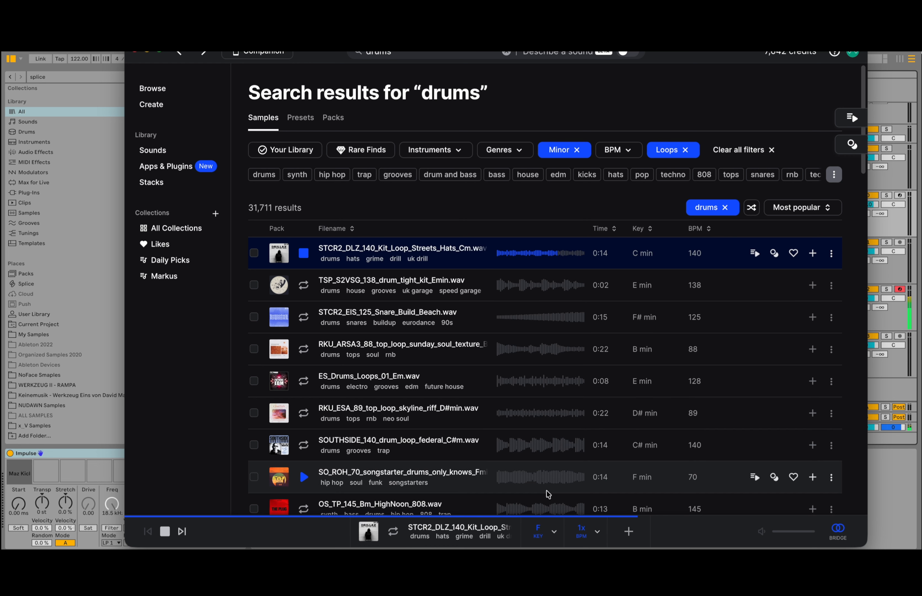
click(304, 258)
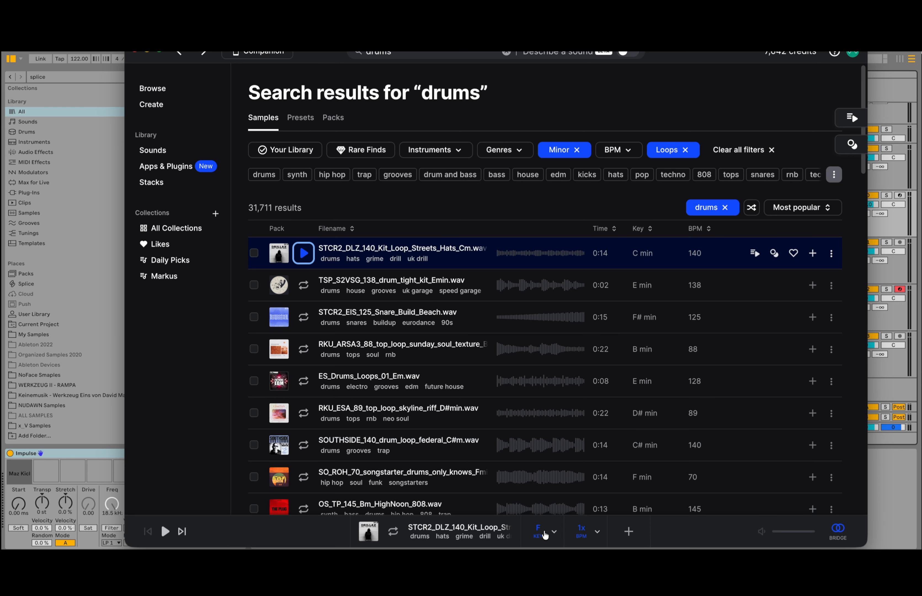
click(545, 535)
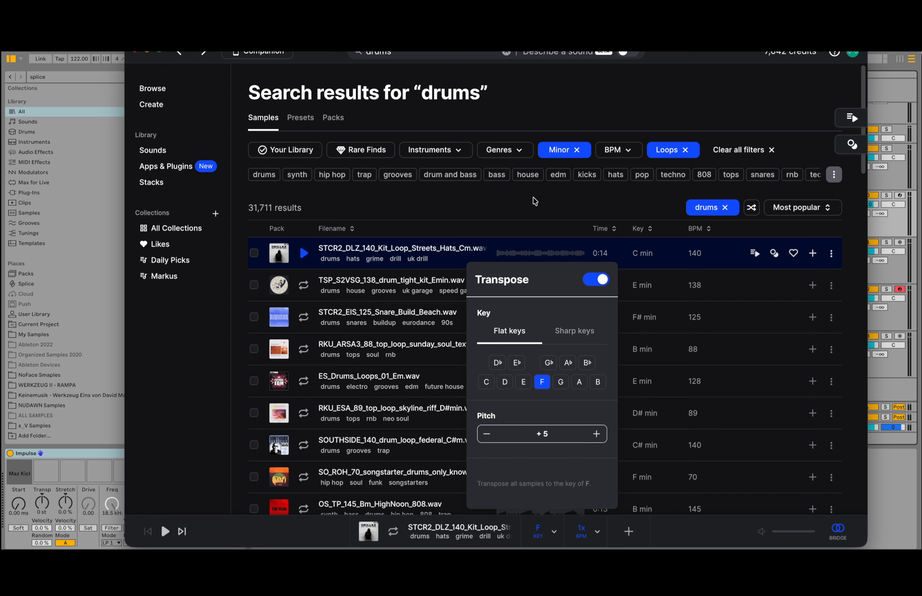
click(525, 211)
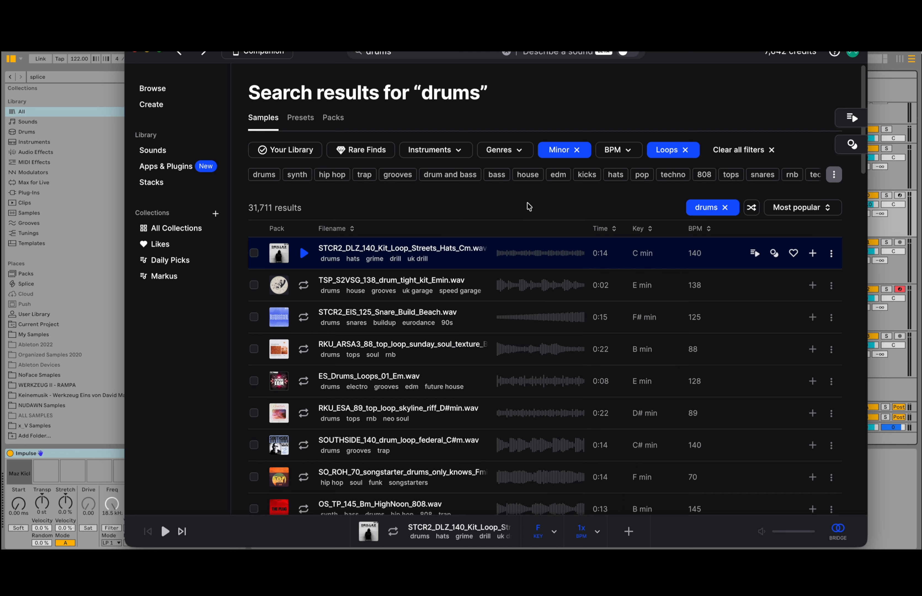
- Return to Ableton Live, start the looped kick playback, and switch back to Splice
click(119, 52)
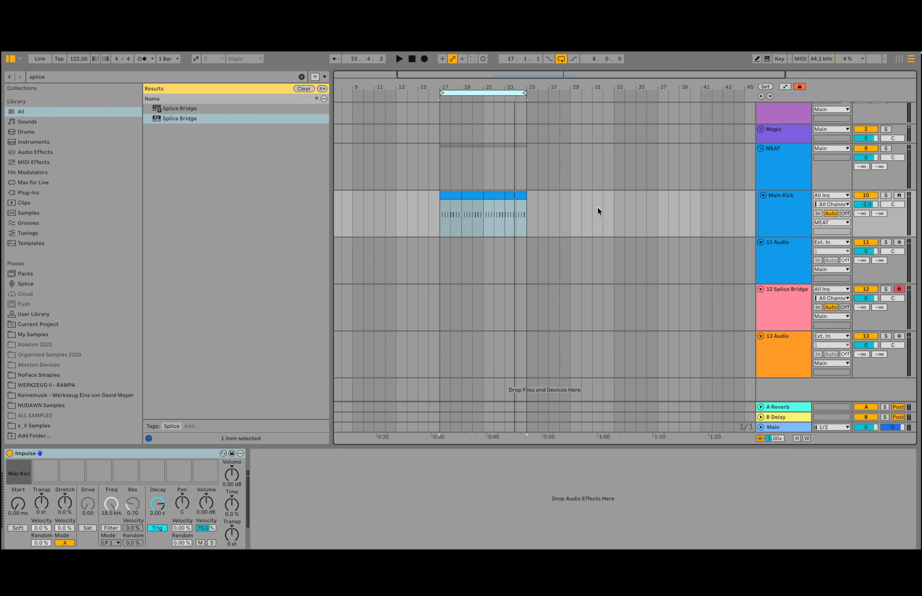
key(space)
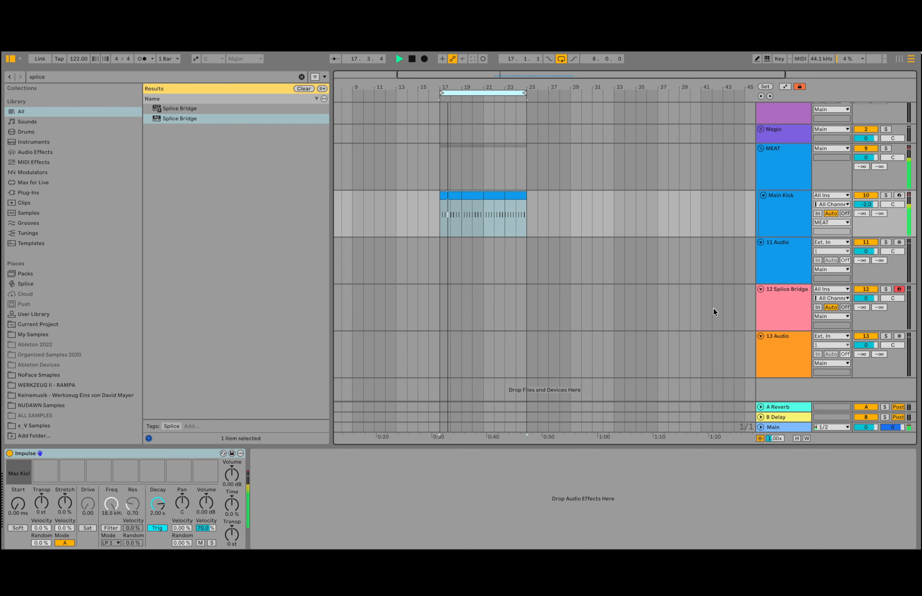
click(759, 564)
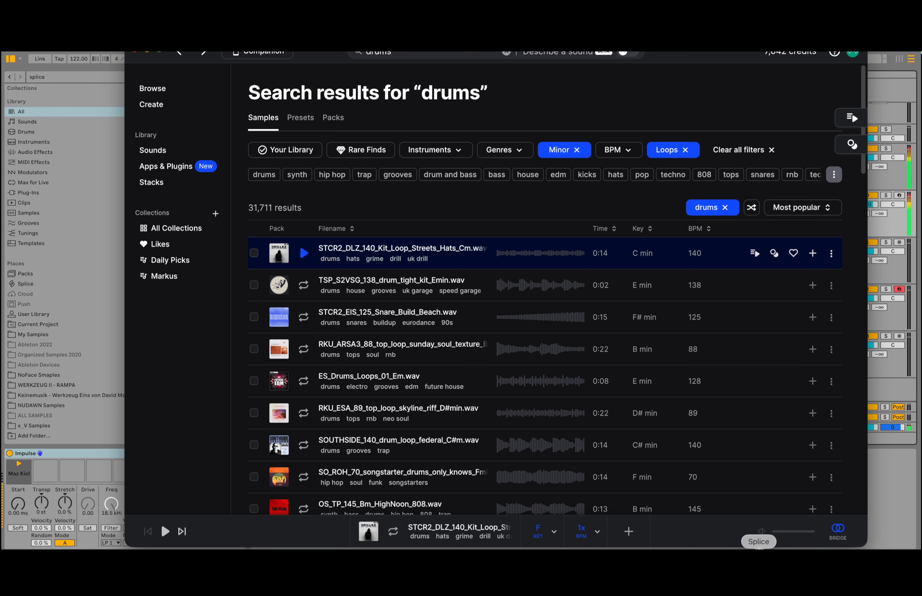
- Audition TSP_S2VSG_138_drum_tight_kit_Emin.wav, ES_Drums_Loops_01_Em.wav and RKU_ESA_89_top_loop_skyline_riff_D#min.wav over the kick
click(305, 287)
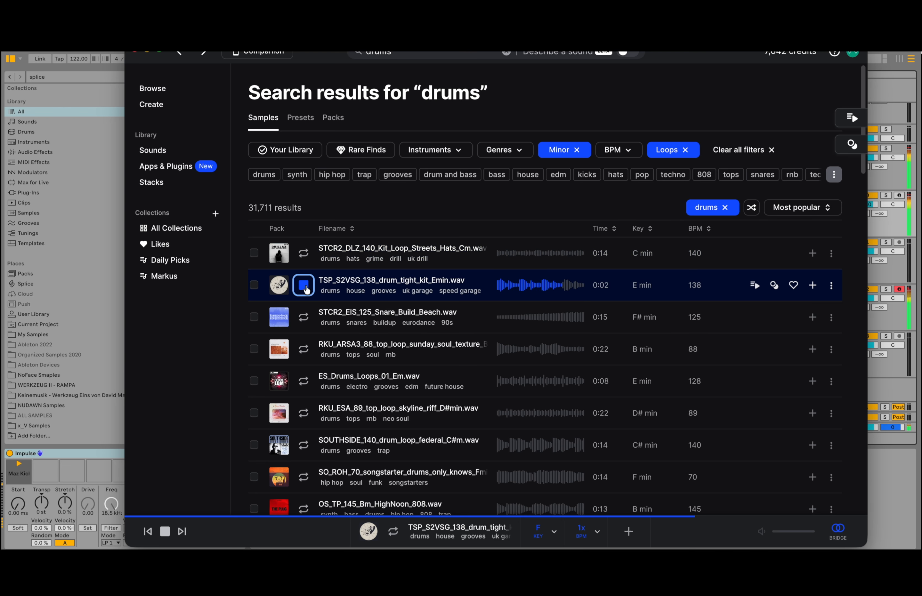
click(304, 381)
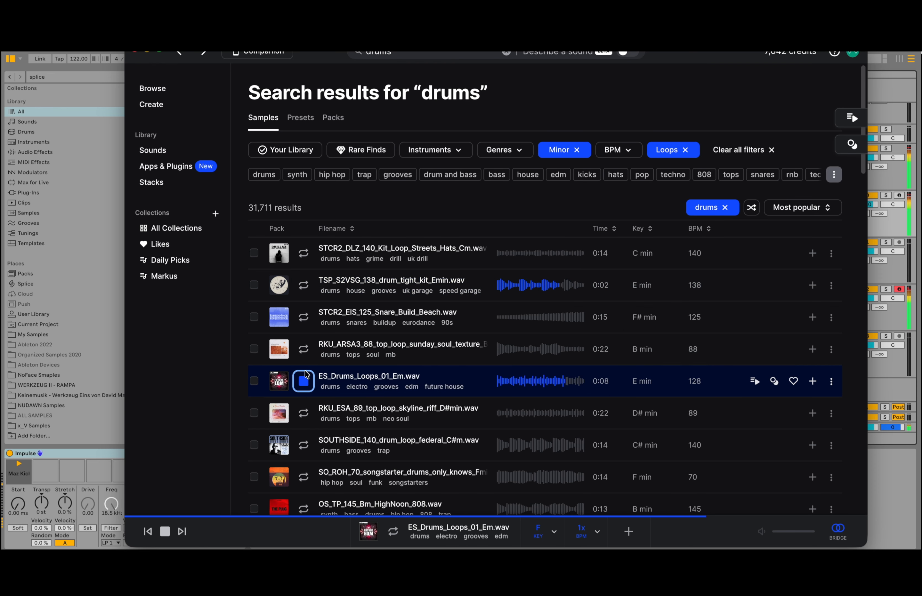
scroll(314, 338, down, 1)
scroll(306, 338, down, 1)
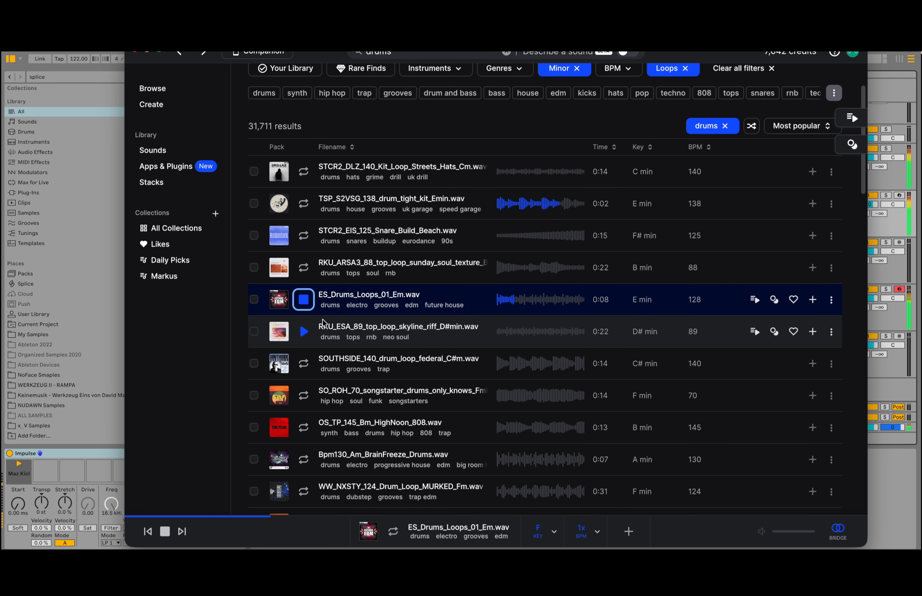
click(304, 335)
scroll(304, 334, down, 1)
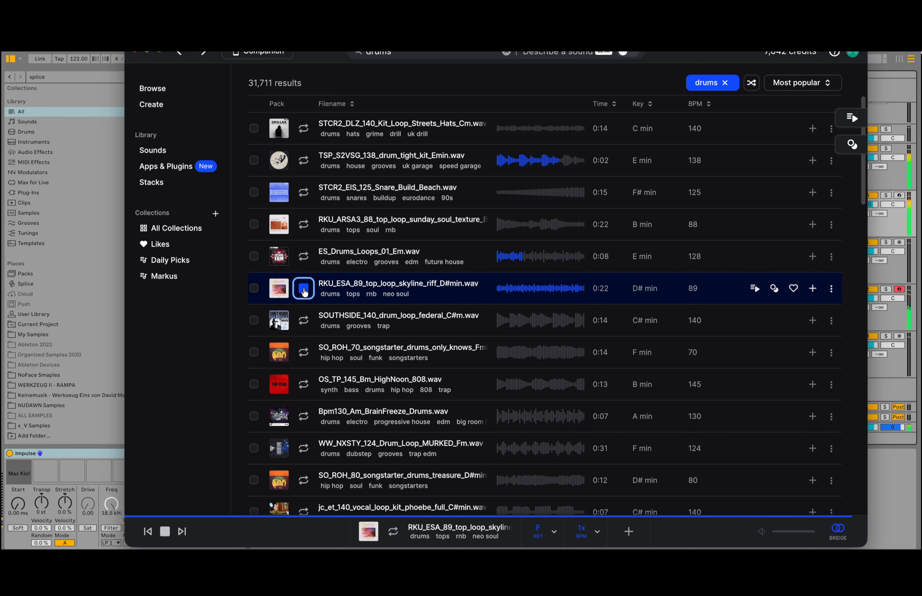
- Add RKU_ESA_89_top_loop_skyline_riff_D#min.wav to the Splice library and place it at bar 17 on audio track 11 below Main Kick
click(540, 530)
click(541, 530)
click(813, 288)
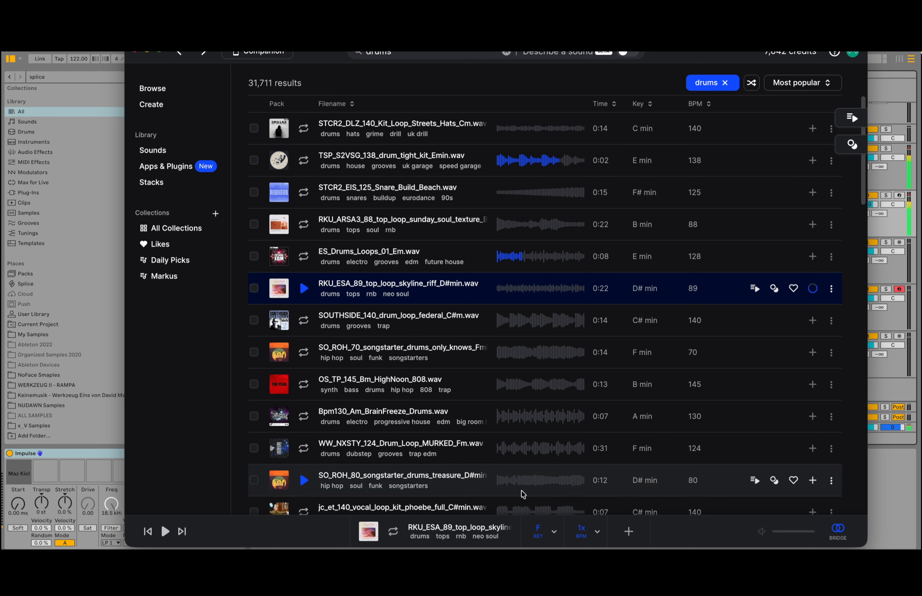
drag(329, 51, 699, 75)
drag(762, 308, 436, 252)
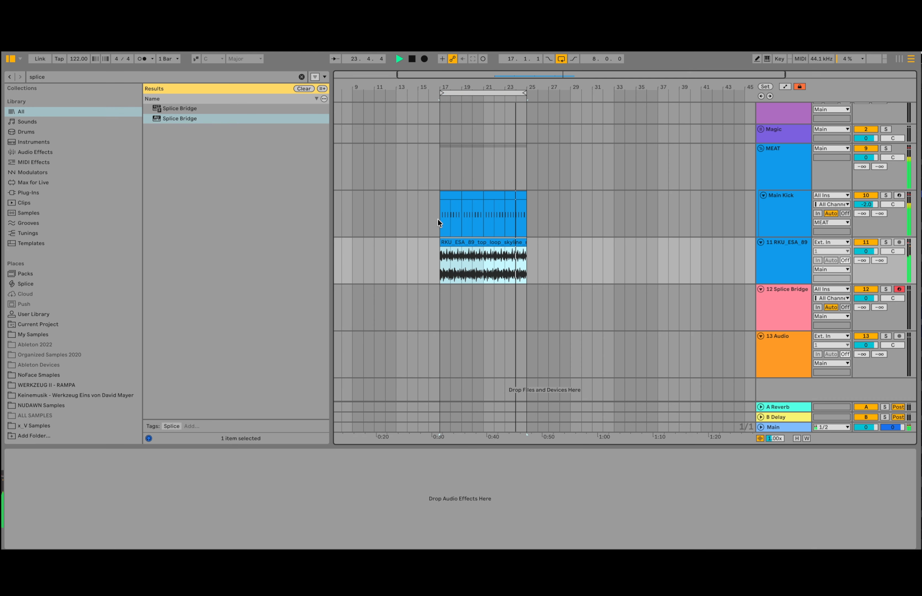
click(438, 221)
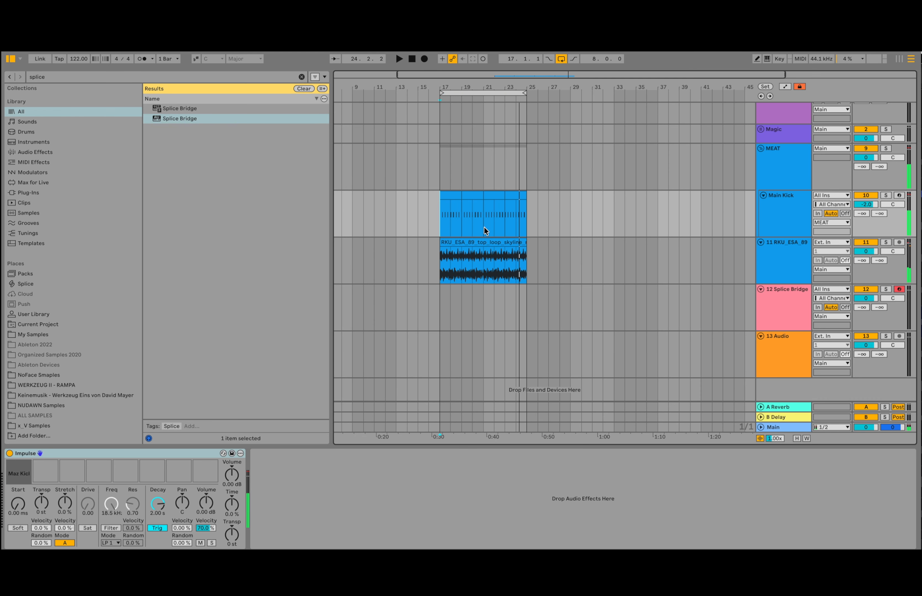
click(471, 256)
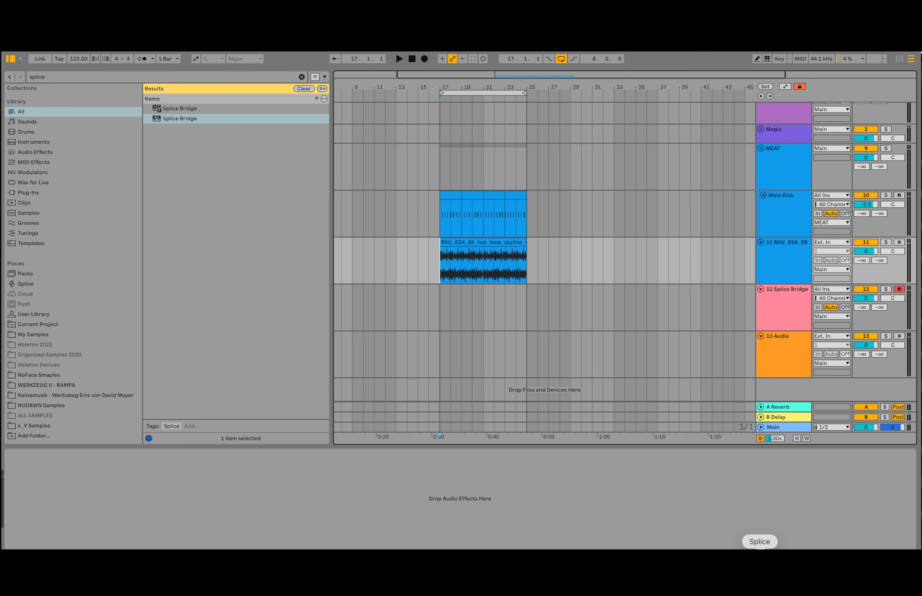
- Bring Splice forward to check its transpose key setting, and return to the Ableton Live arrangement
click(754, 547)
drag(698, 80, 347, 62)
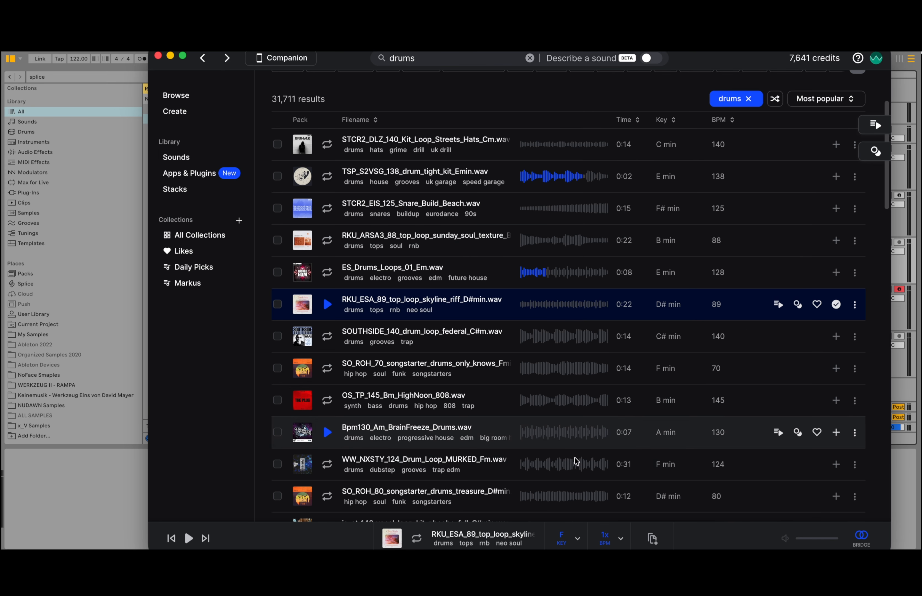
click(561, 539)
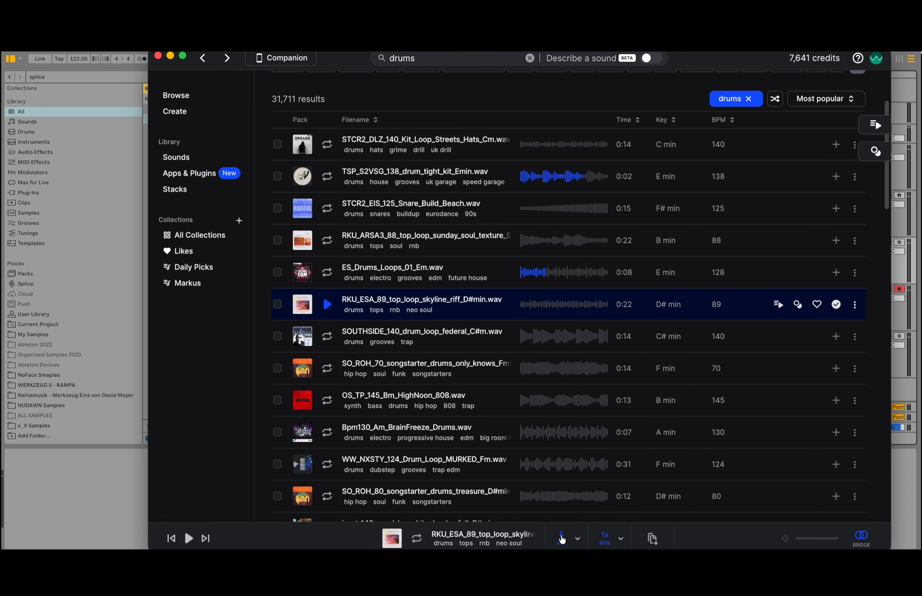
click(158, 55)
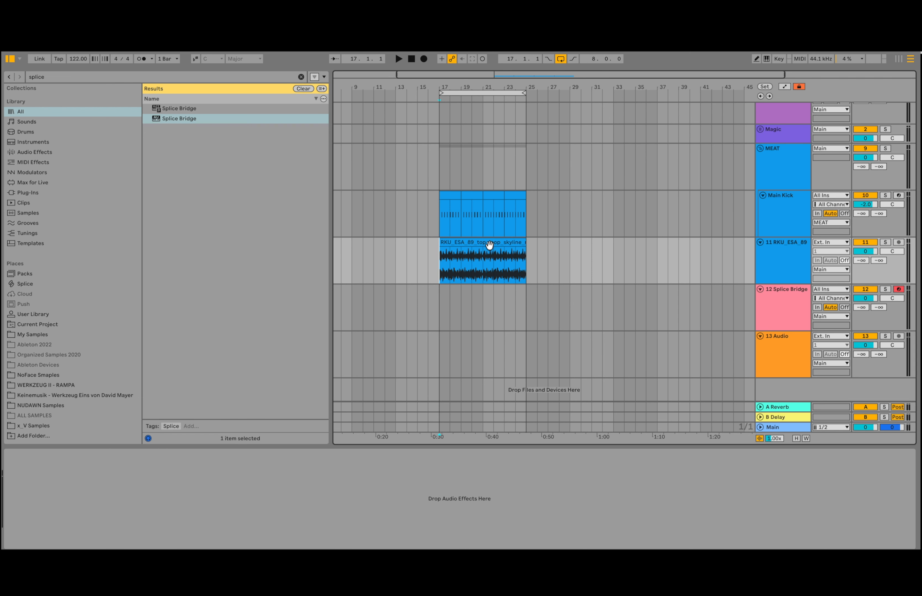
- Open the RKU_ESA_89 clip's sample view, mute the Splice Bridge track, and play the looped kick and top loop together
double_click(489, 243)
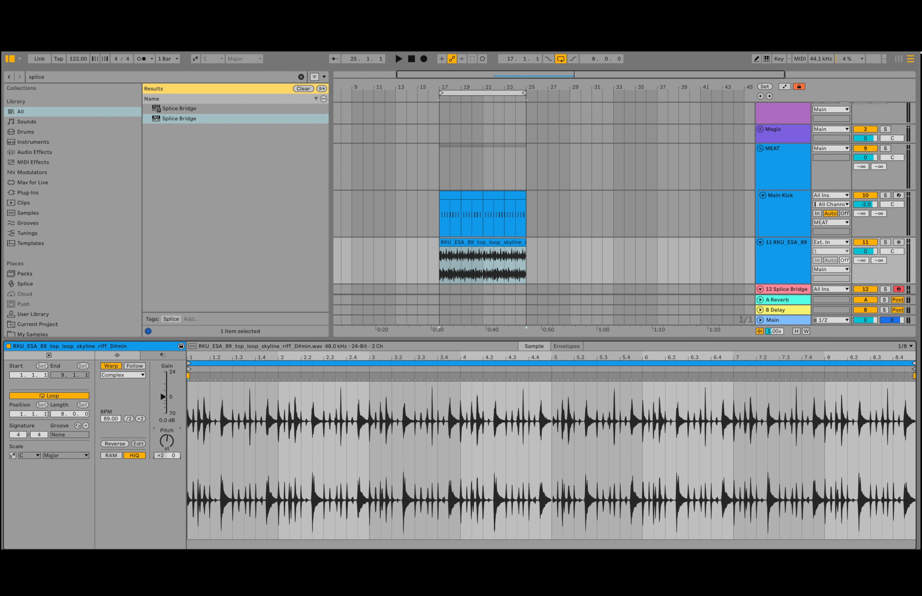
scroll(709, 147, down, 5)
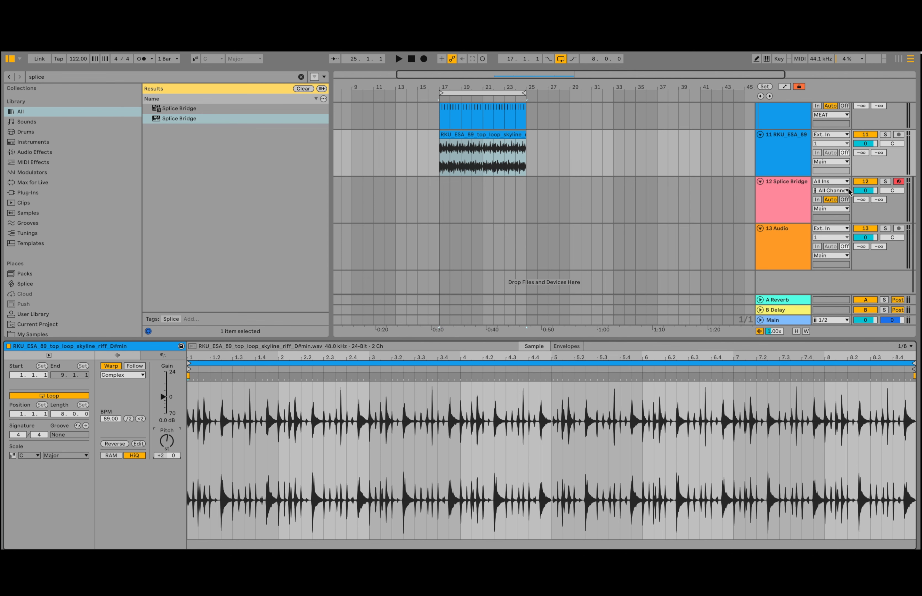
click(867, 182)
click(497, 91)
key(space)
scroll(593, 160, up, 3)
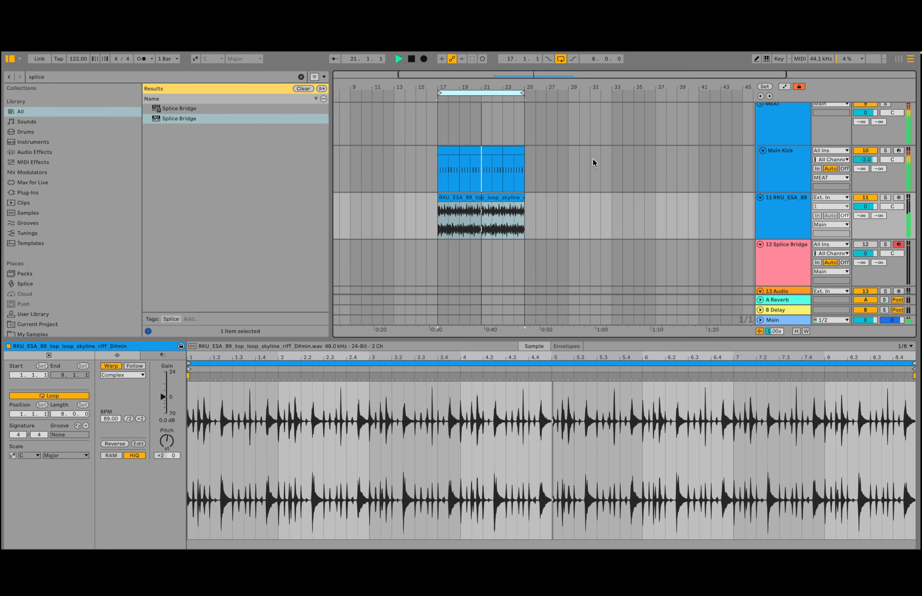
scroll(724, 209, down, 2)
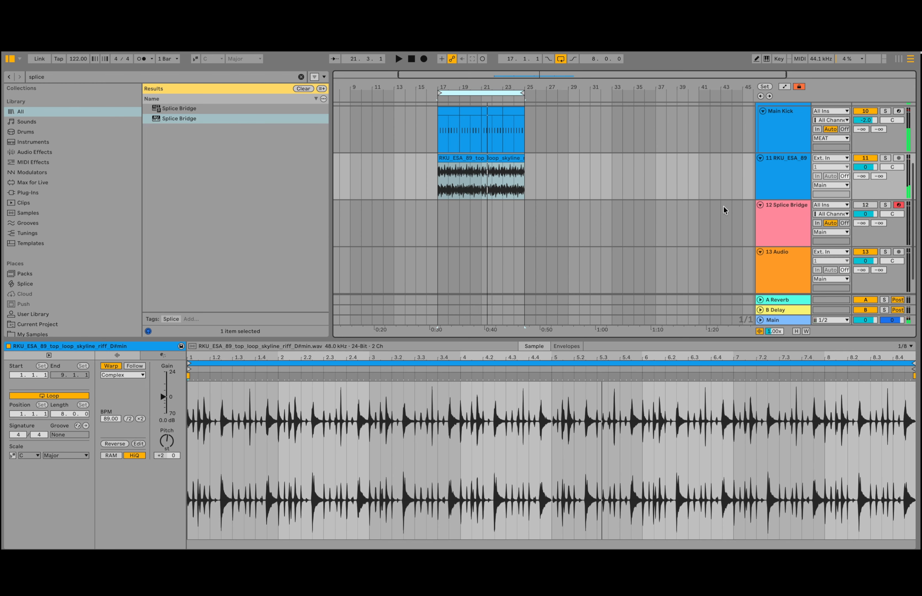
- Unmute the Splice Bridge track, start looped playback from bar 17, and switch to Splice
click(774, 218)
click(871, 207)
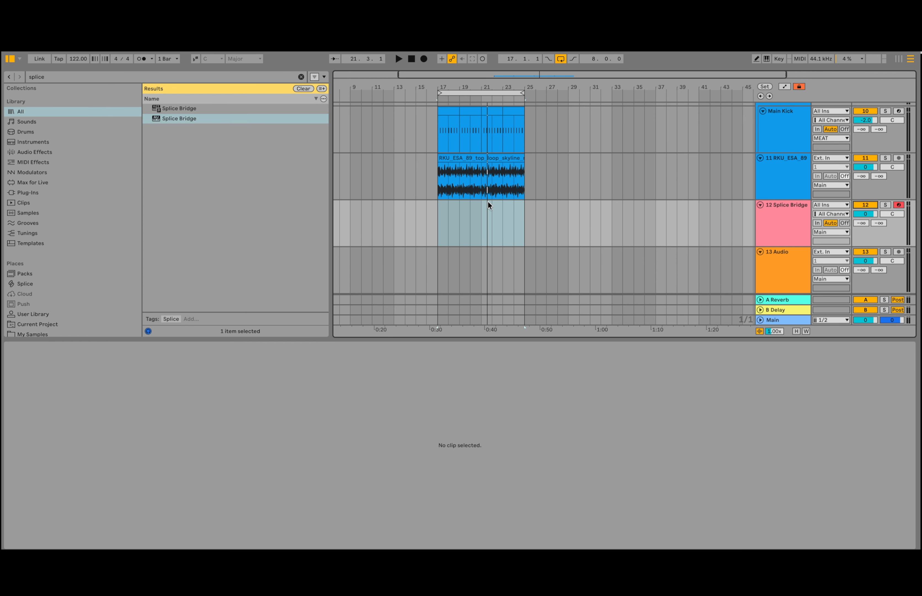
click(443, 183)
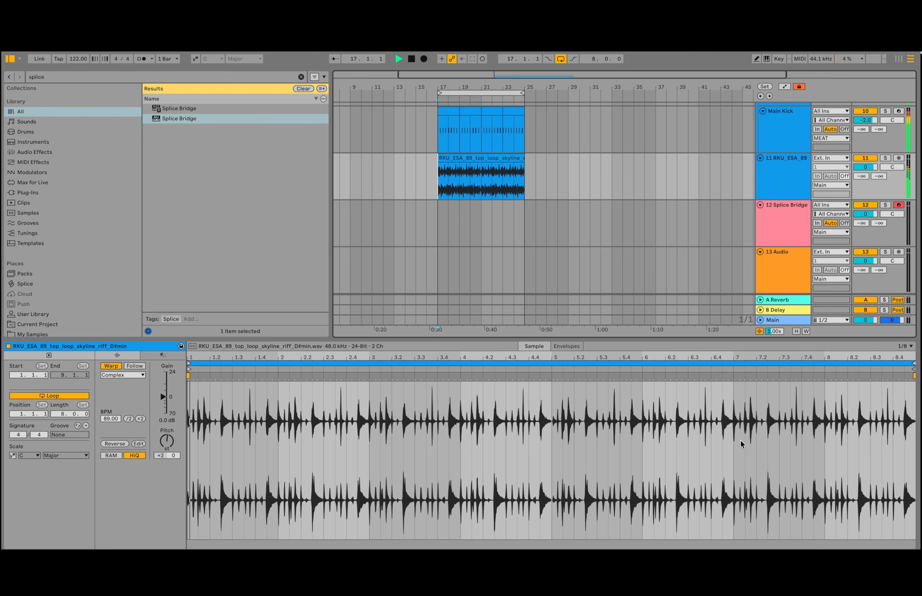
click(751, 554)
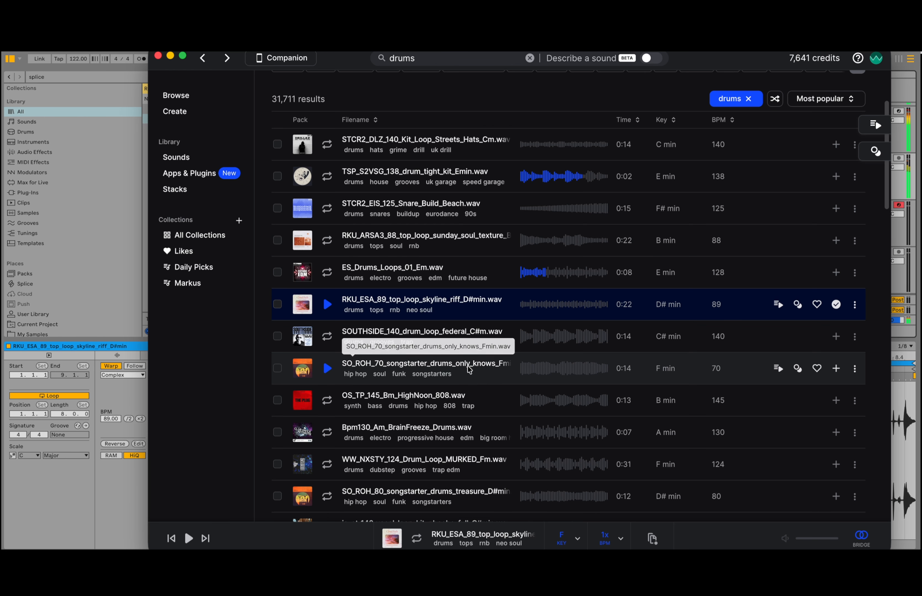
- Audition Bpm130_Am_BrainFreeze_Drums.wav, WW_NXSTY_124_Drum_Loop_MURKED_Fm.wav and OS_WCW__102_drum_loop_808_stoned_Dm.wav over the running arrangement
click(328, 432)
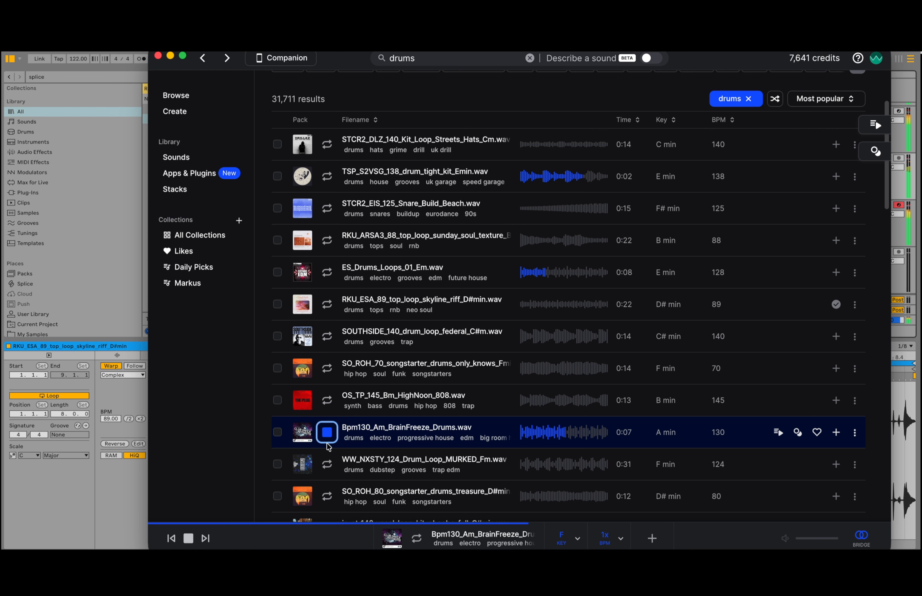
click(328, 467)
scroll(425, 321, down, 4)
scroll(425, 322, down, 1)
click(326, 389)
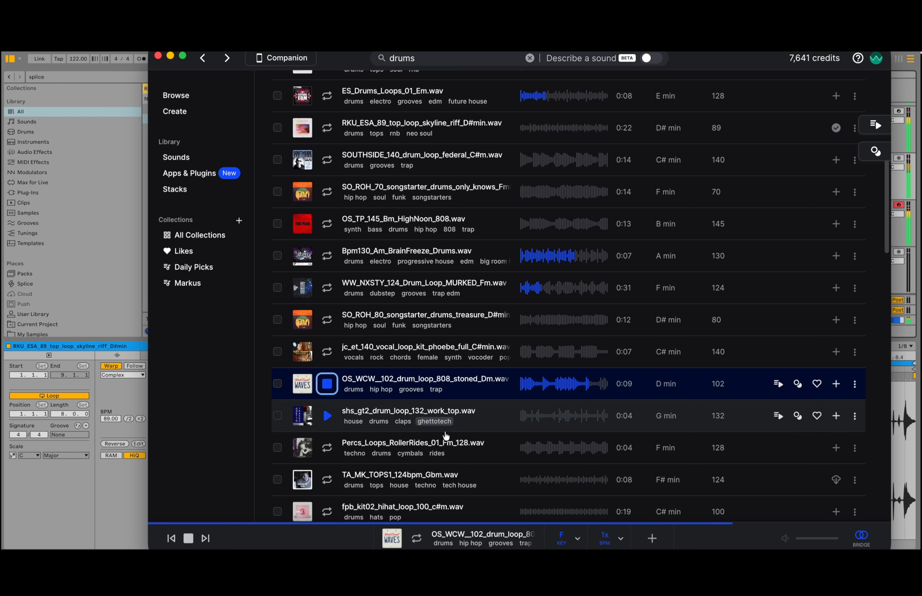
click(568, 540)
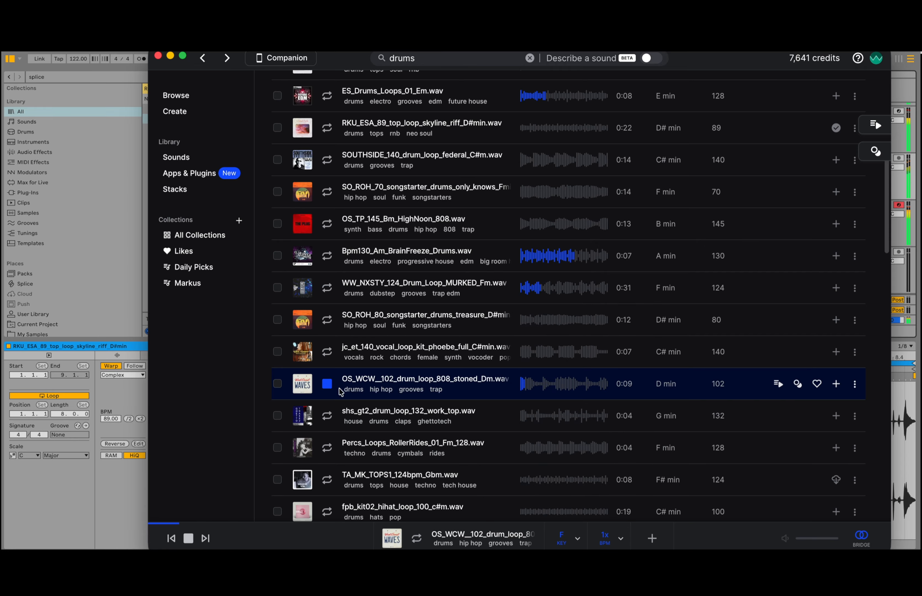
- Add OS_WCW__102_drum_loop_808_stoned_Dm.wav to the Splice library, place it at bar 31 on track 11 in Ableton Live, and stop playback
click(836, 383)
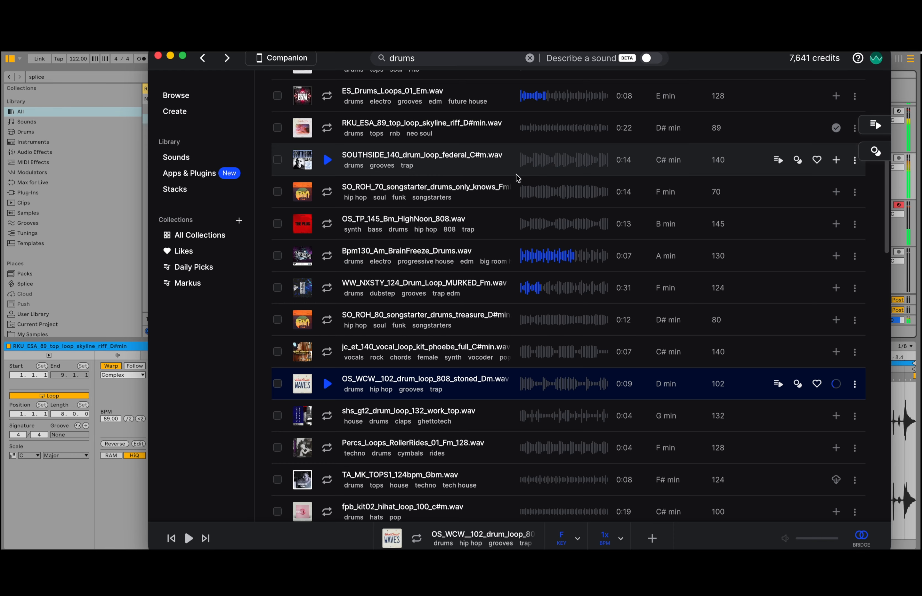
drag(324, 56, 826, 50)
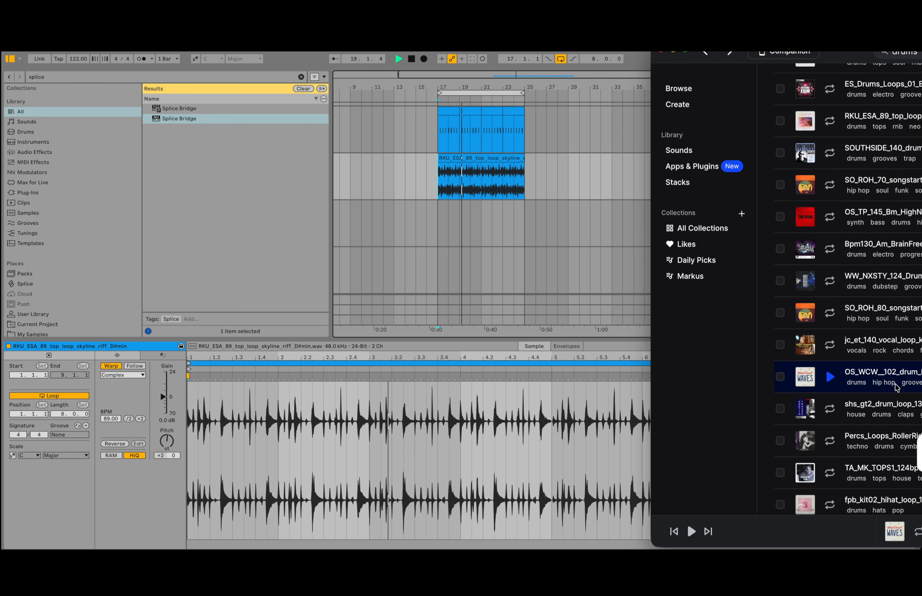
drag(890, 375, 587, 180)
click(563, 178)
key(space)
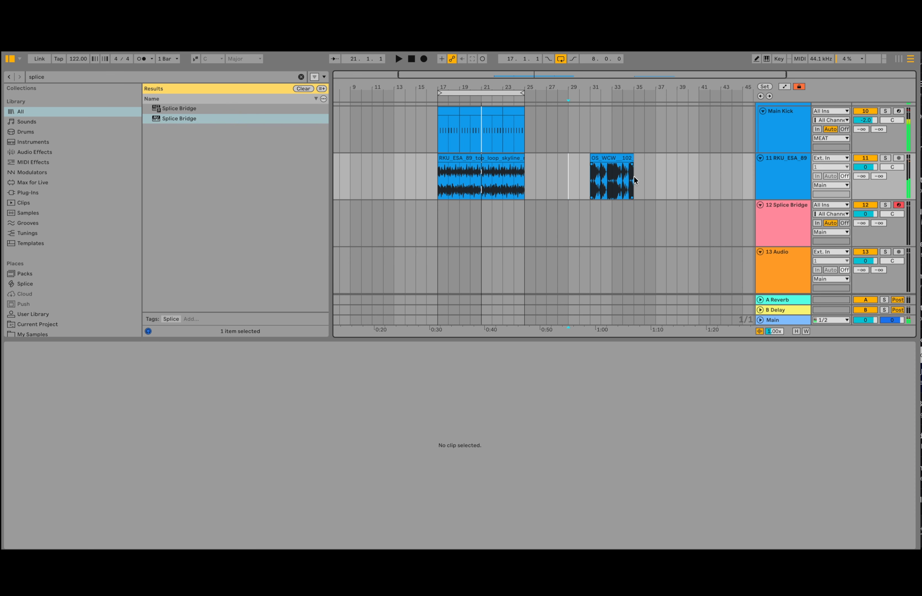
- Move the OS_WCW__102 clip to bar 17 on a new audio track below track 11 and transpose it +3 semitones
click(606, 157)
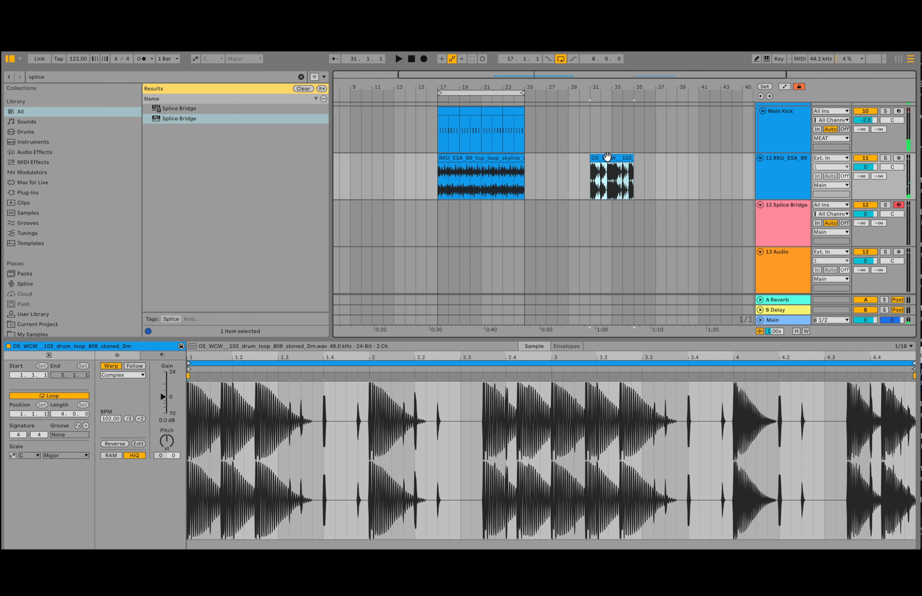
right_click(786, 178)
click(819, 273)
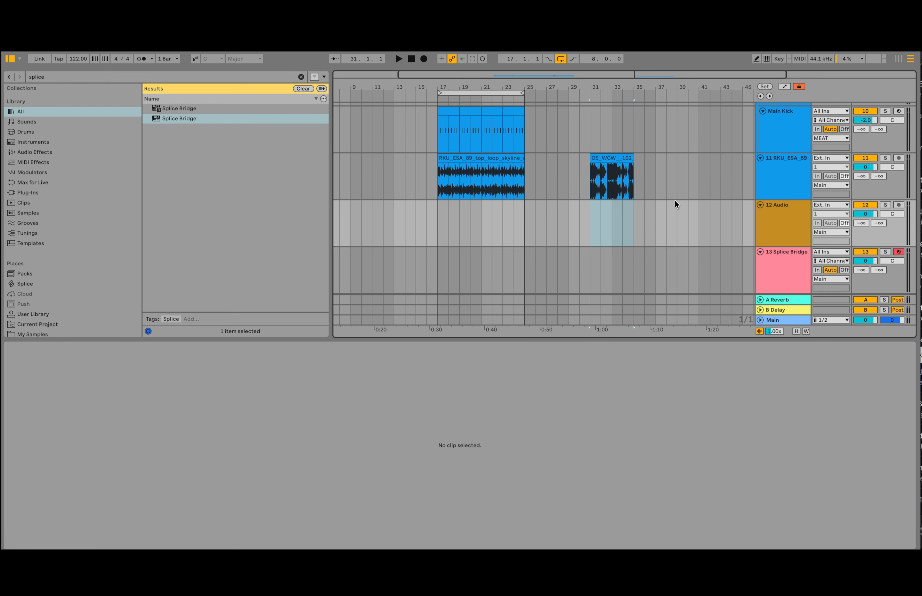
drag(614, 158, 462, 205)
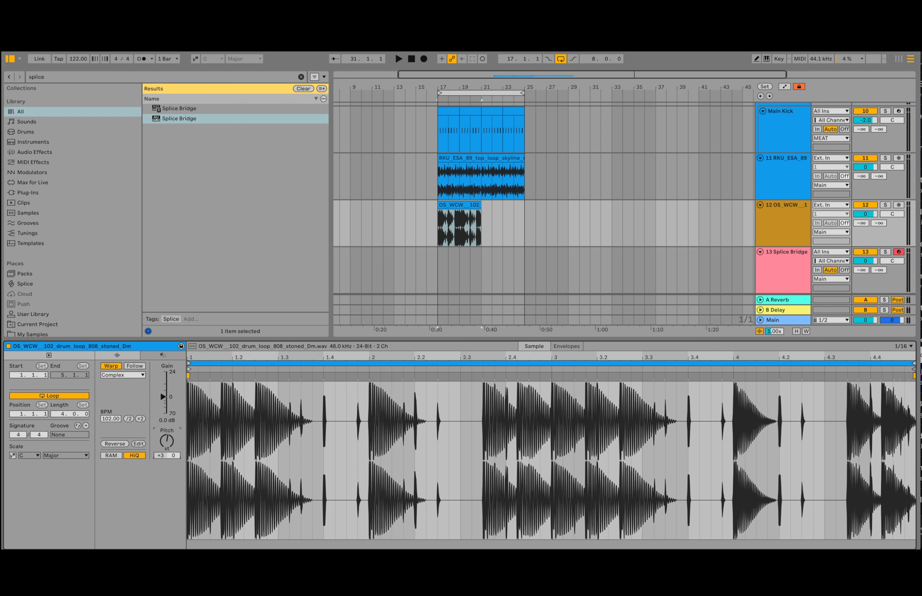
- Duplicate the OS_WCW__102 clip to fill bars 17 to 25, with its track at -3.0 dB and Splice Bridge muted
click(463, 206)
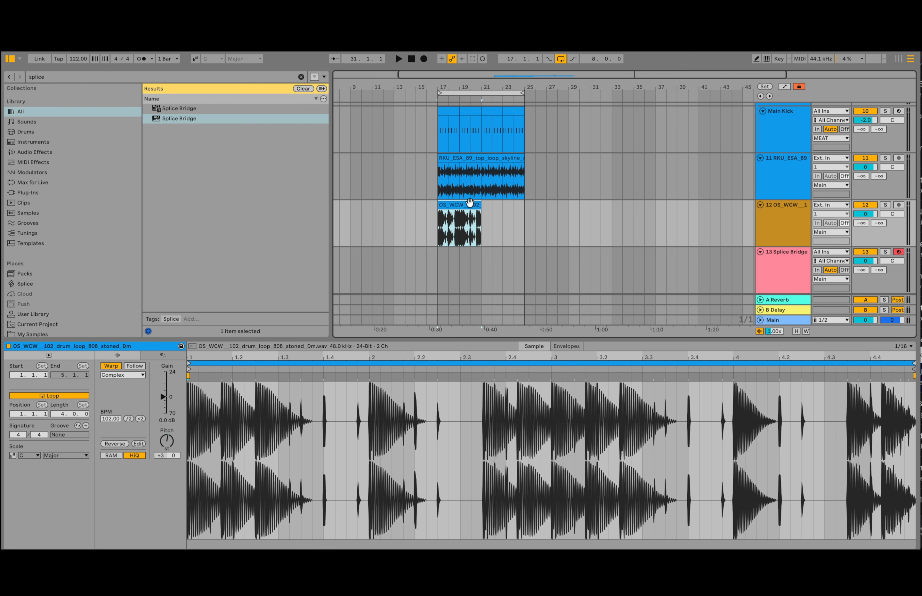
key(ctrl+d)
key(ctrl+t)
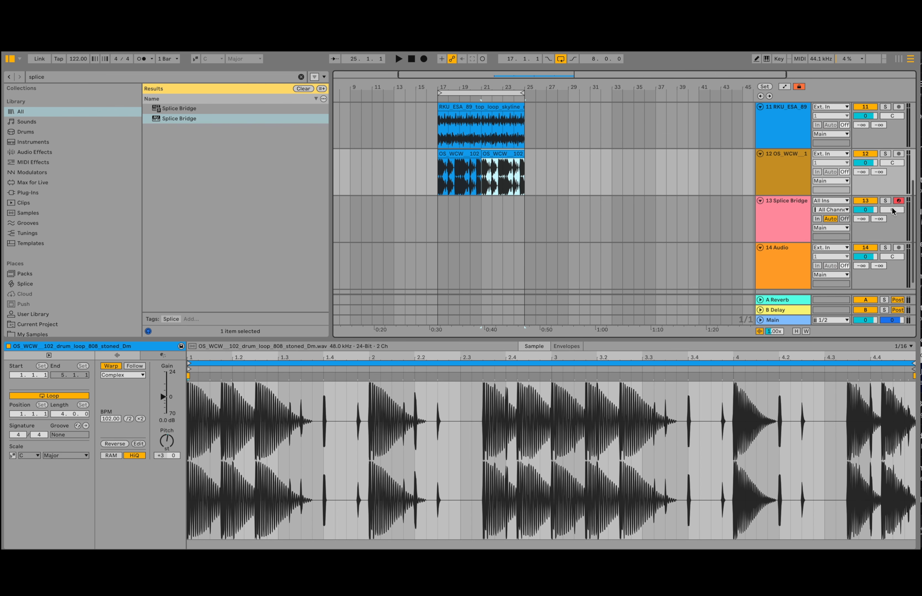
scroll(621, 200, up, 3)
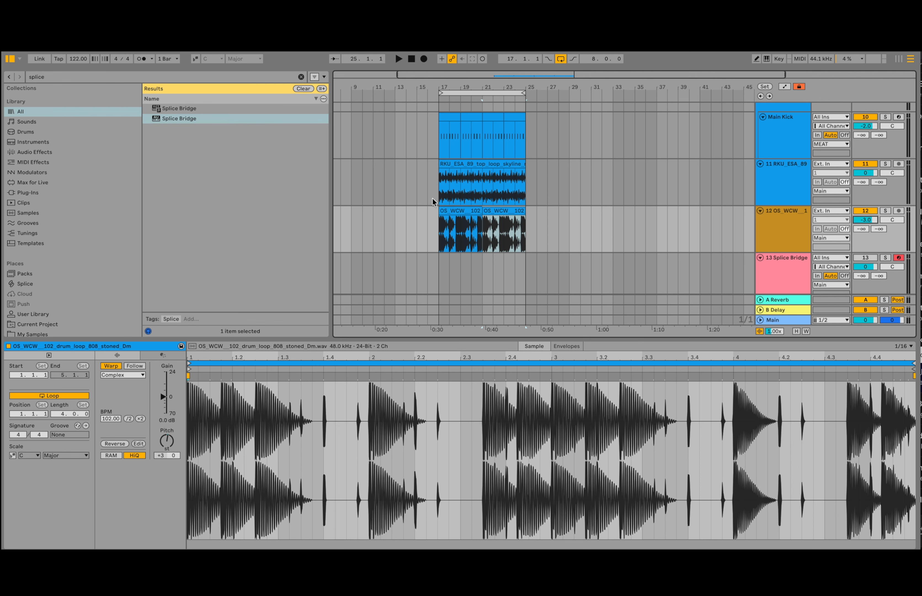
- Shorten the loop region to the four bars from bar 17 and play all three layers from its start
click(441, 196)
key(space)
mouse_move(524, 93)
mouse_down()
mouse_move(480, 93)
mouse_move(475, 130)
mouse_move(494, 117)
mouse_up()
click(420, 235)
key(space)
key(space)
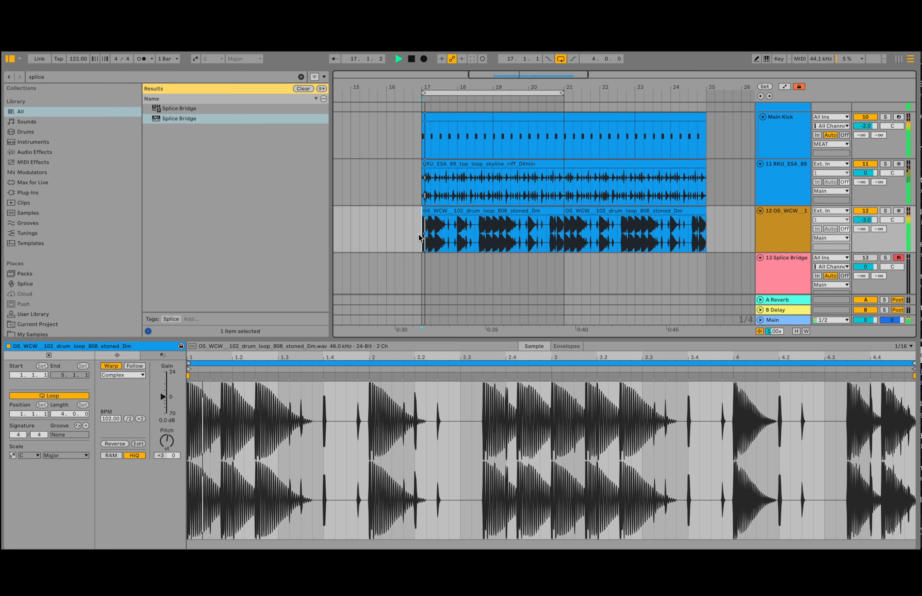
- Solo the OS_WCW__102 track and listen to its opening hits from bar 17
key(space)
key(s)
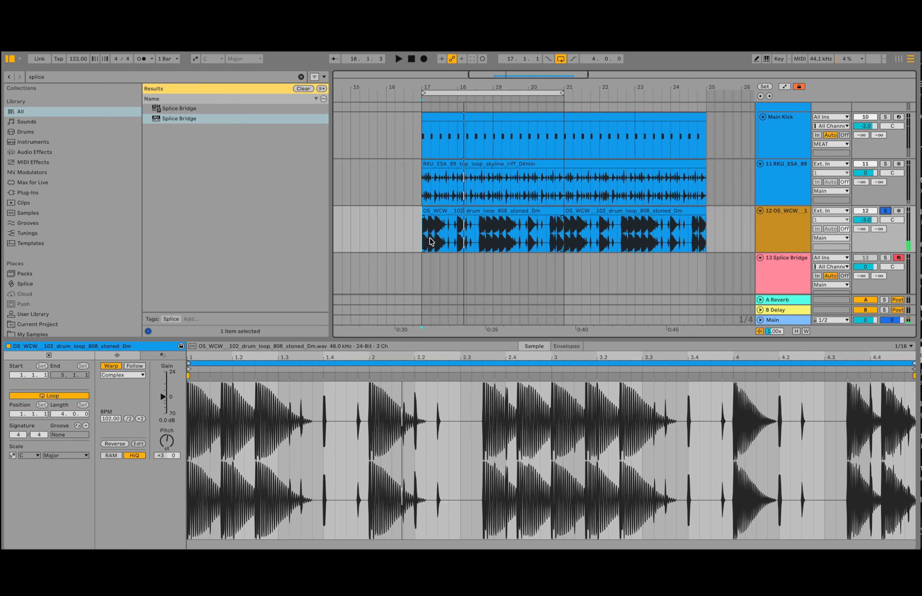
key(space)
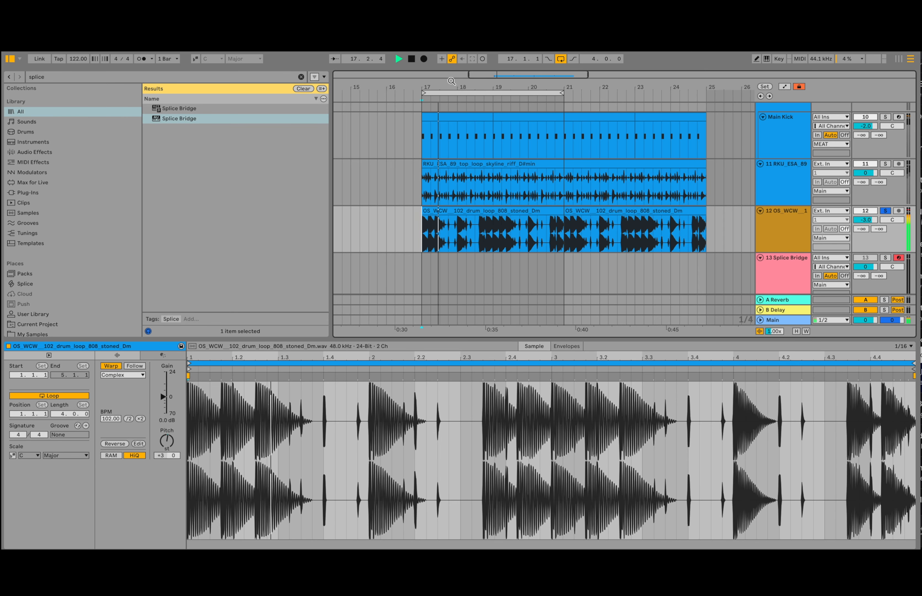
scroll(461, 254, up, 5)
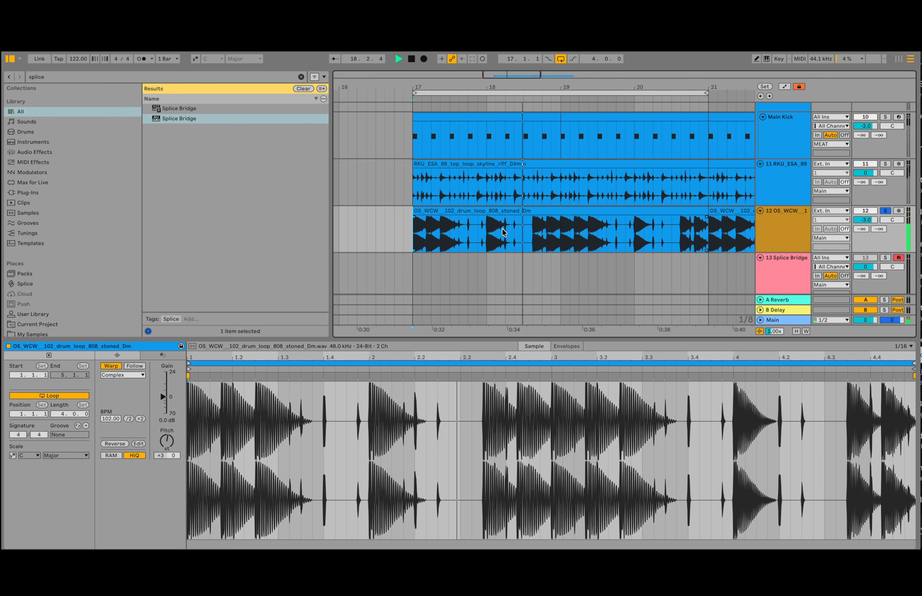
key(space)
key(space)
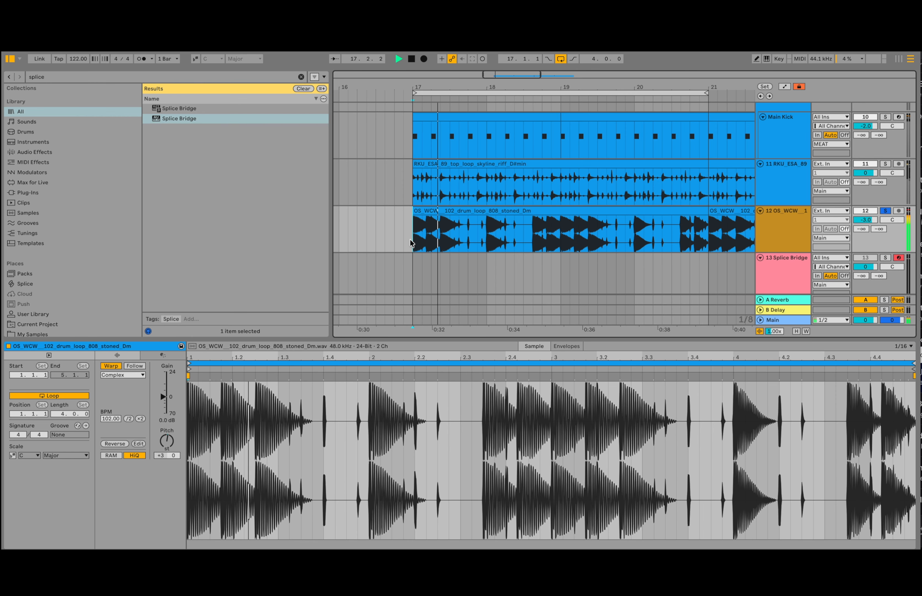
key(space)
- Move bar 17 of the OS_WCW__102 clip onto a new audio track inserted below Main Kick
drag(412, 240, 486, 240)
scroll(826, 178, up, 1)
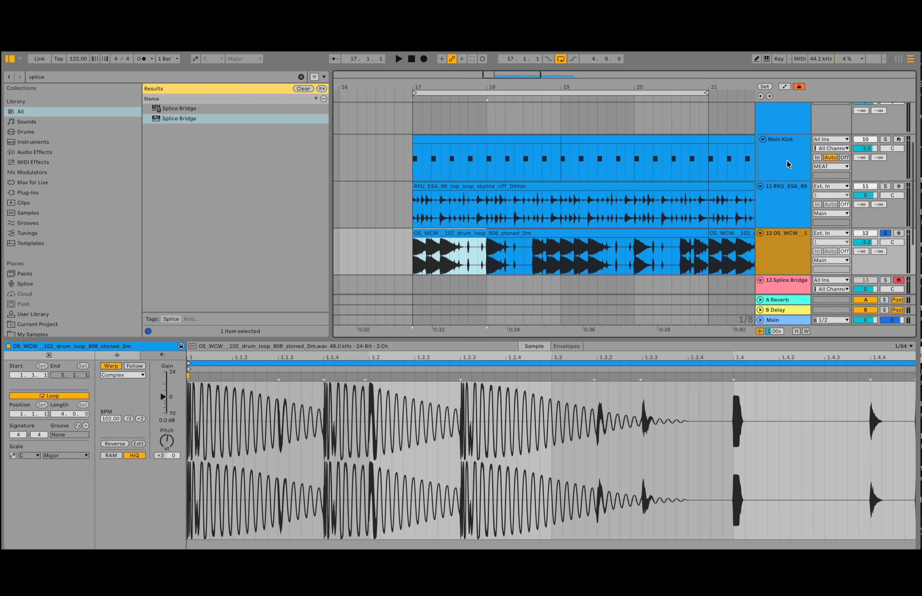
right_click(776, 157)
click(808, 231)
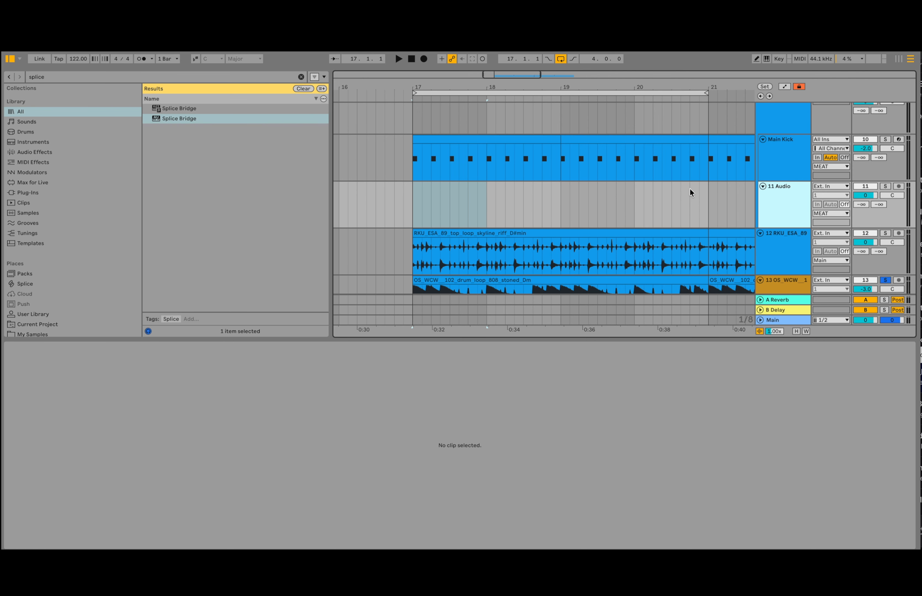
scroll(464, 261, down, 3)
drag(491, 250, 438, 134)
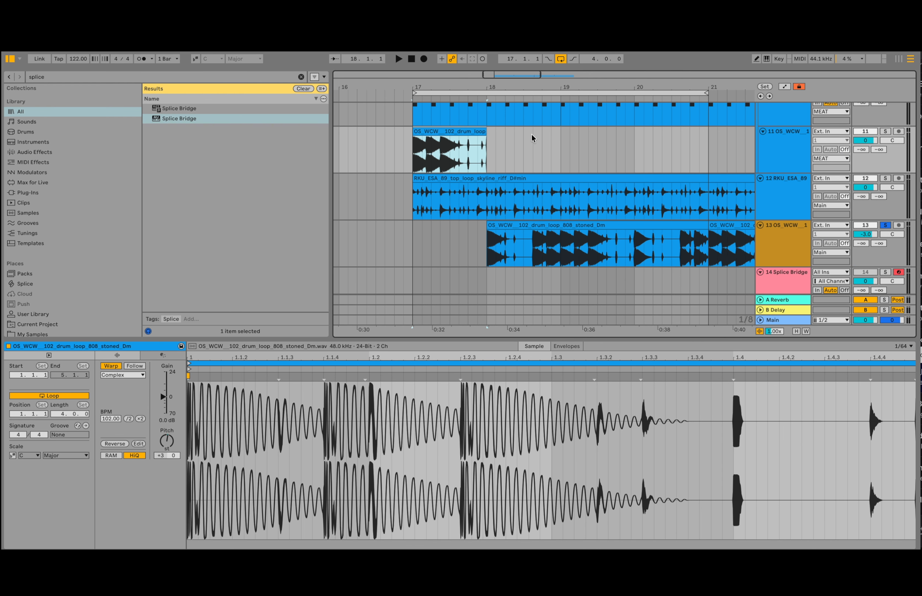
- Trim the moved 808 clip to its first three hits with a fade-out, and audition it with track 11 soloed
drag(472, 95, 512, 144)
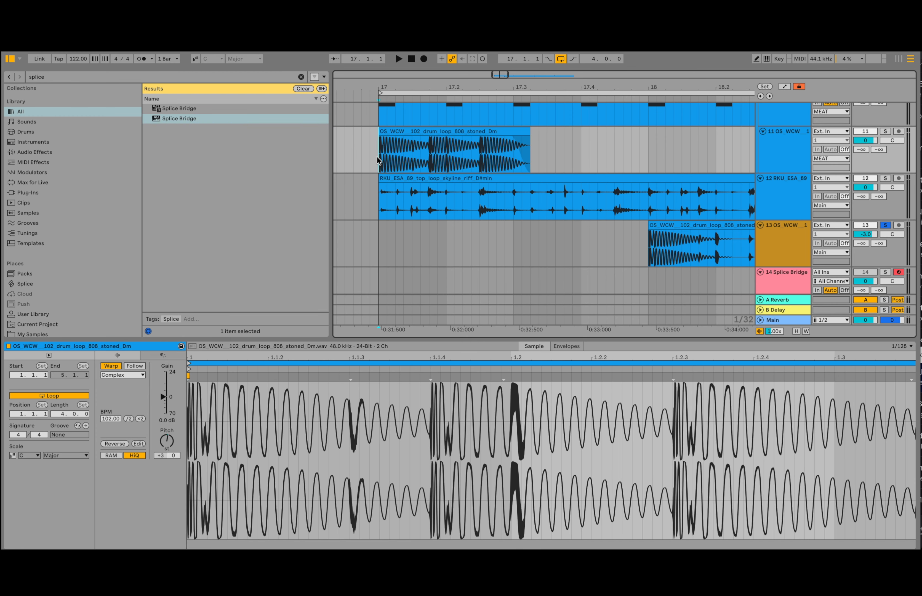
click(886, 133)
key(space)
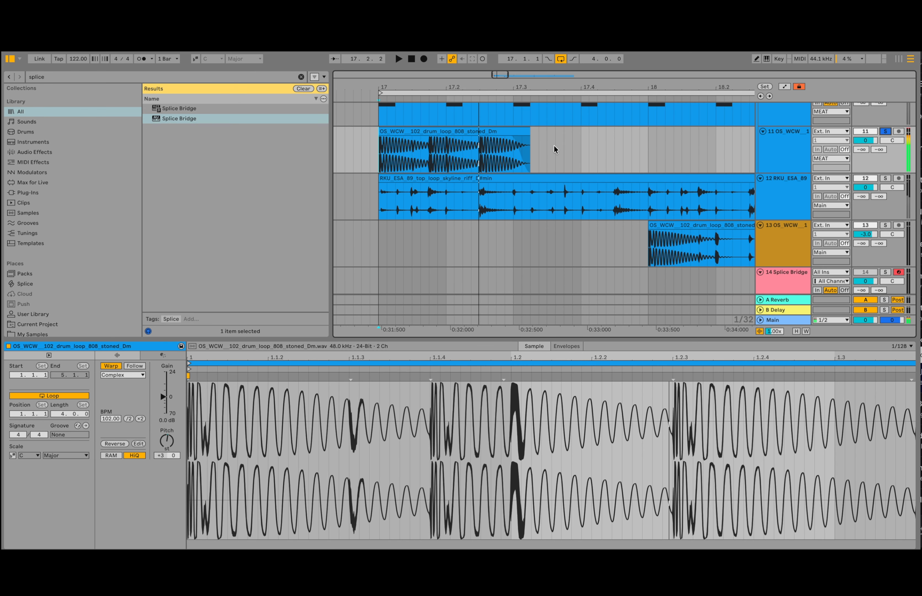
click(429, 156)
key(space)
- Replace the second 808 hit on track 11 with a copy of the third, faded hit
drag(428, 157, 479, 153)
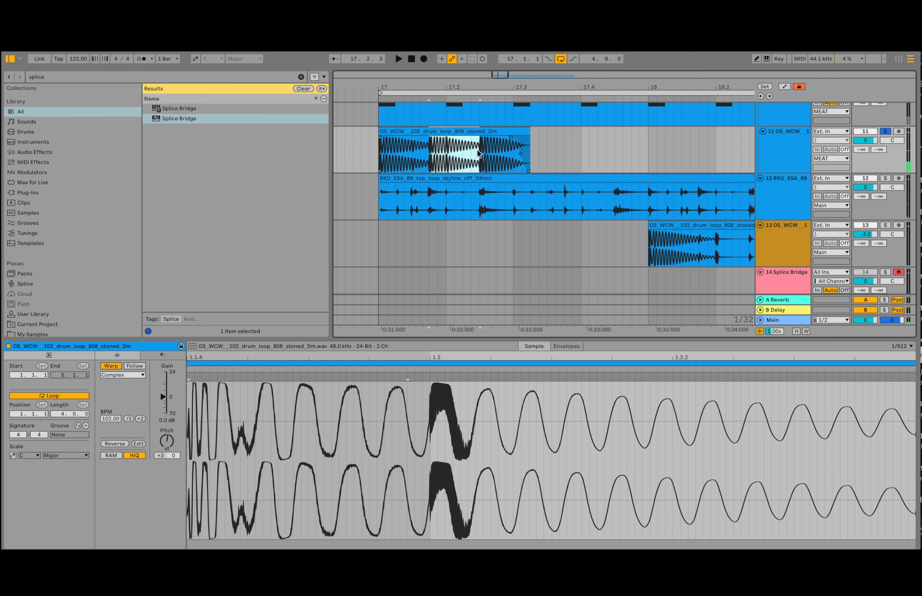
key(Delete)
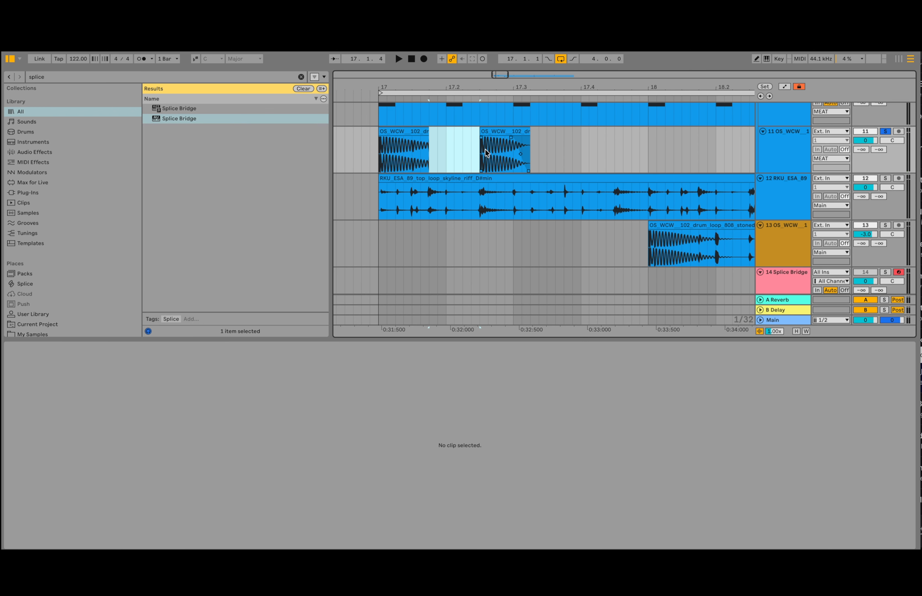
drag(497, 132, 447, 140)
- Play the edited 808 hits from bar 17 and adjust the first hit's fade-out
click(380, 156)
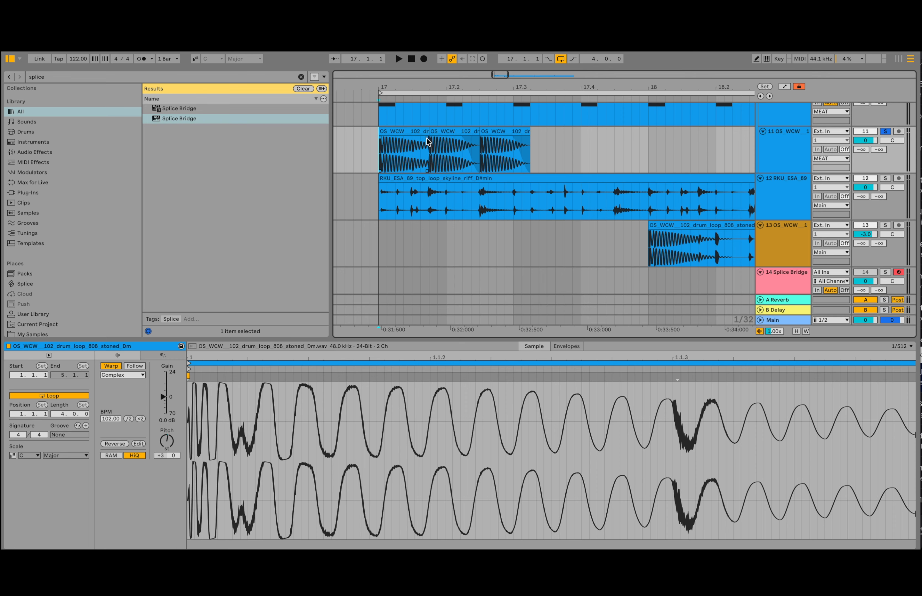
key(space)
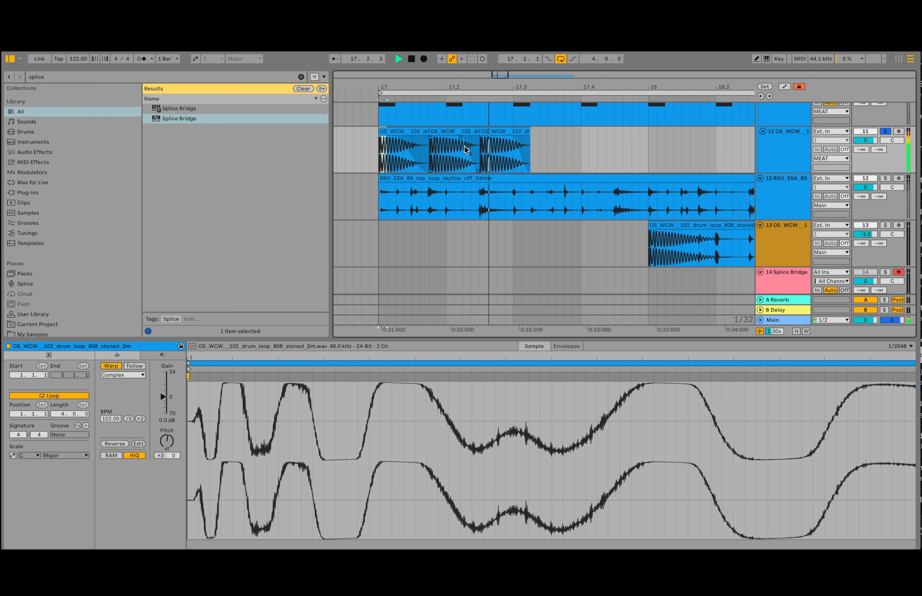
drag(403, 138, 409, 138)
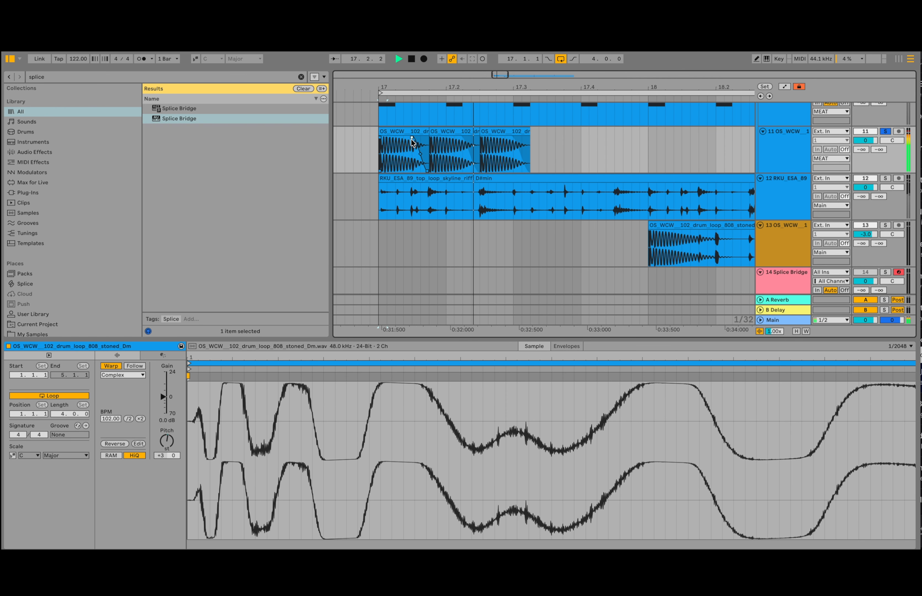
key(space)
- Add an EQ Eight to track 11 and apply a low cut with band 1 at 107 Hz
drag(572, 91, 544, 61)
double_click(802, 149)
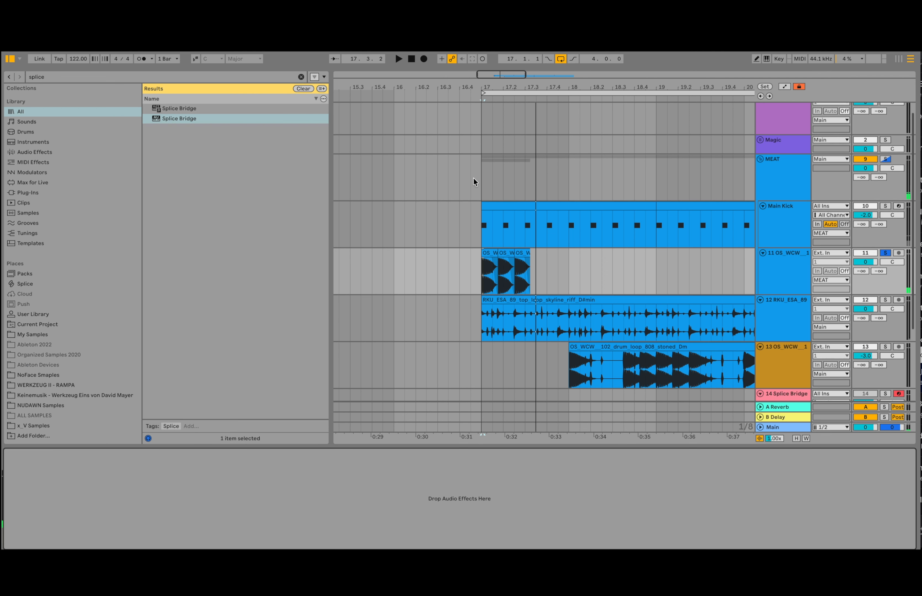
scroll(466, 167, right, 2)
click(75, 77)
double_click(74, 77)
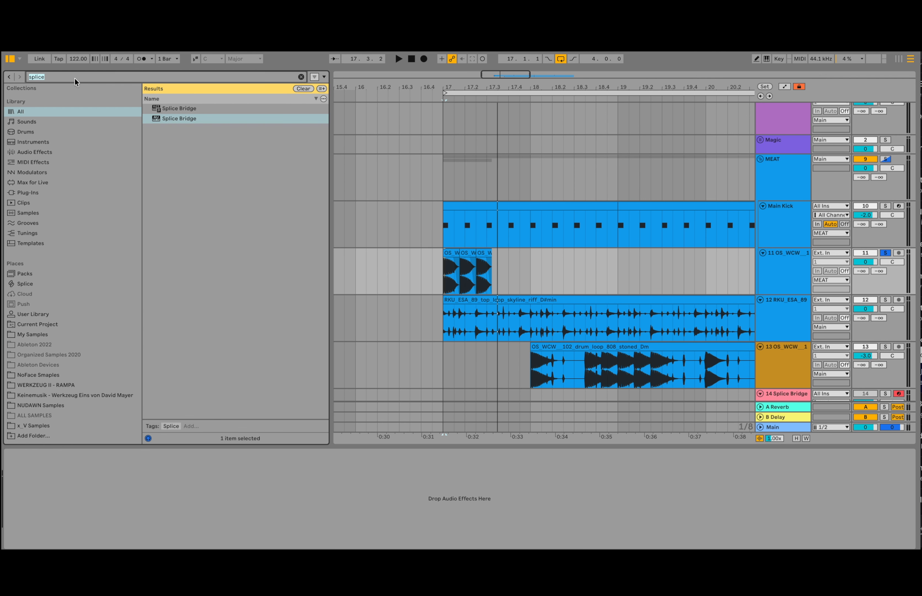
text(EQ)
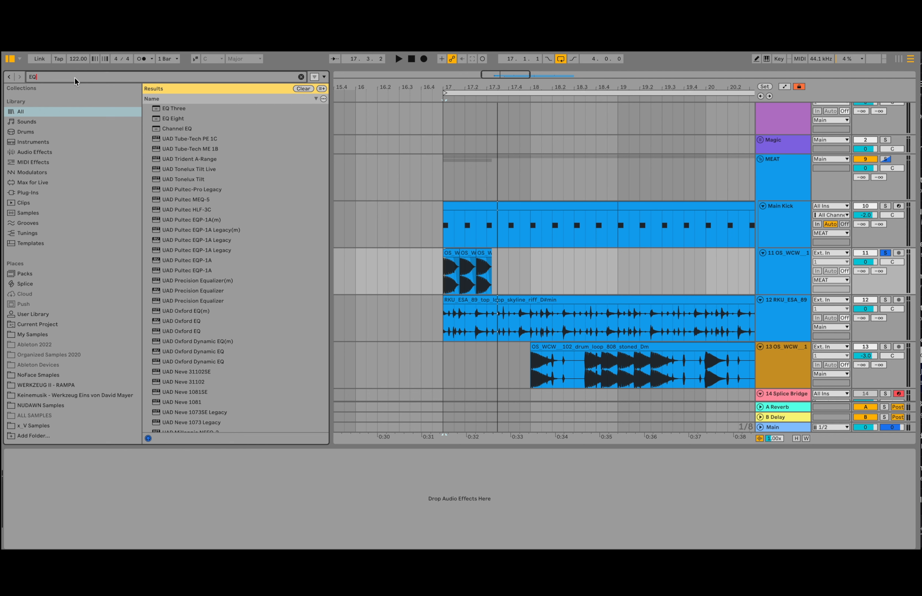
double_click(195, 118)
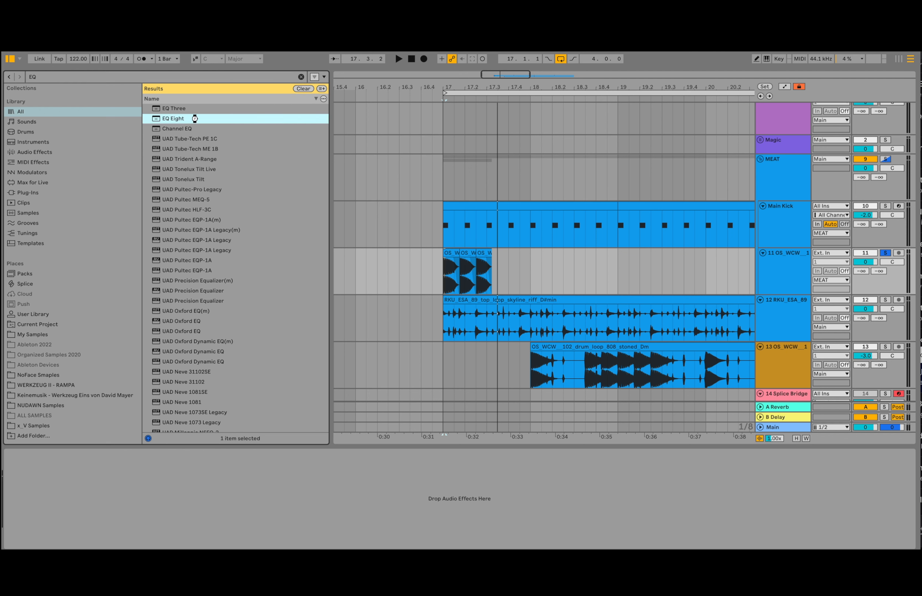
click(50, 535)
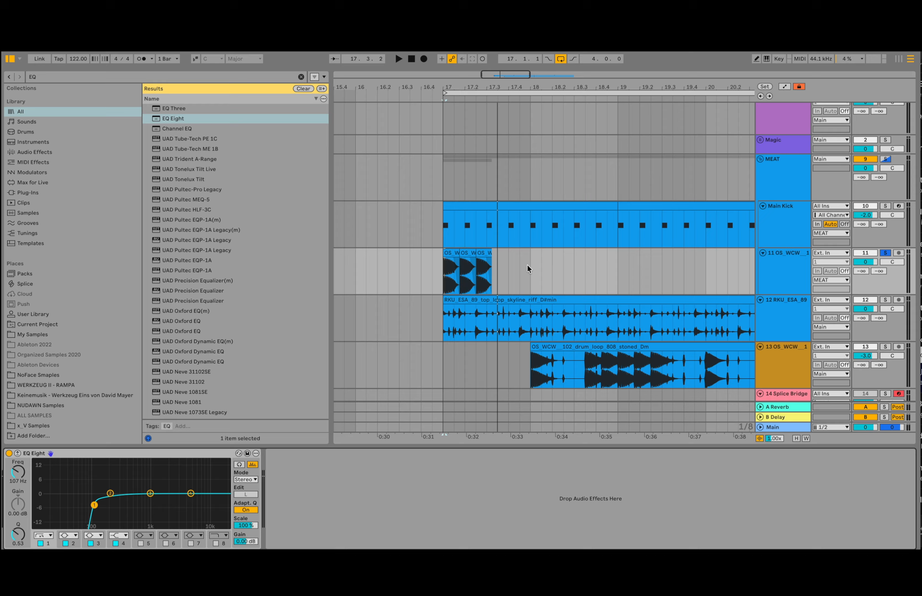
- Shorten the loop to bar 17 and play it with Main Kick soloed together with track 11
drag(748, 89, 620, 101)
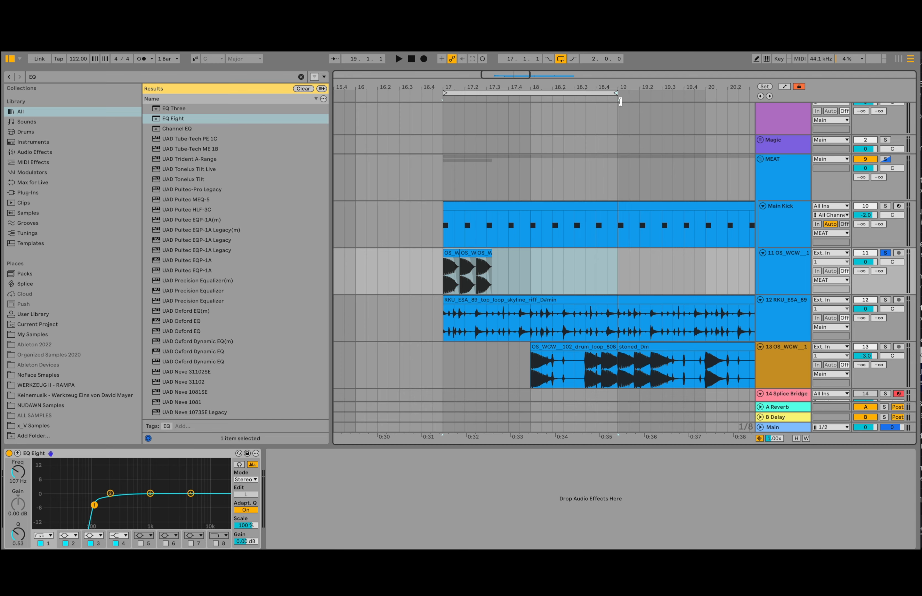
click(887, 207)
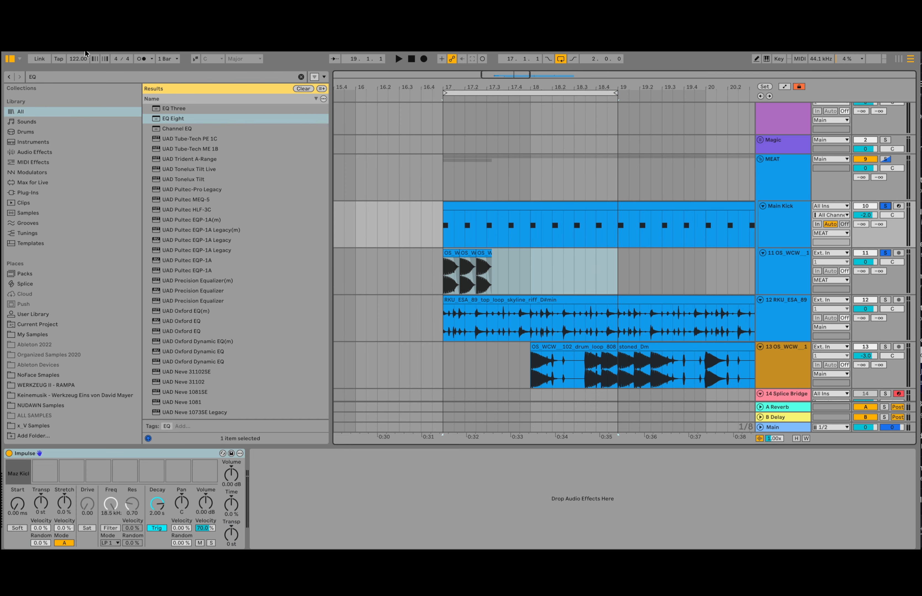
drag(613, 92, 531, 93)
key(space)
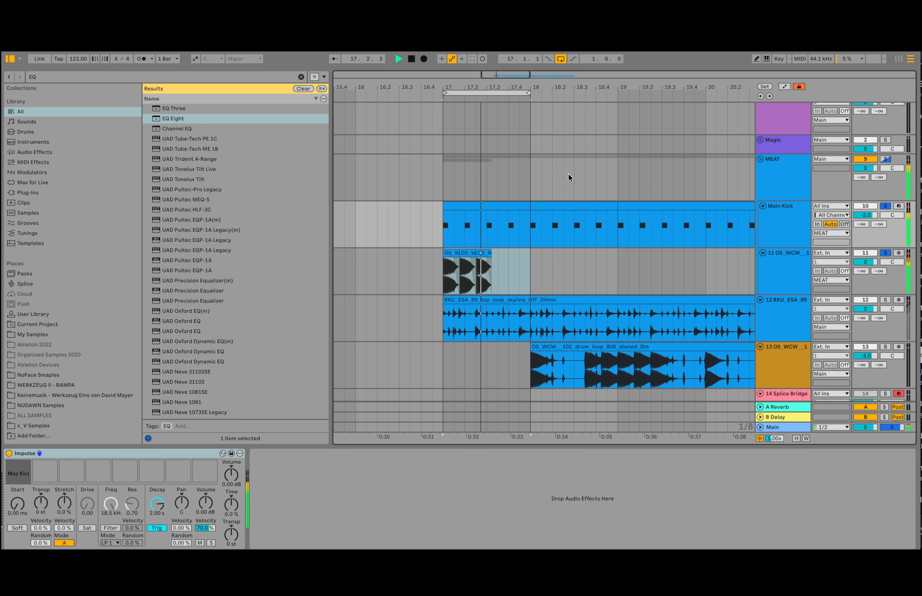
- Set the Main Kick's Impulse decay to 10.0 s and lower track 11's EQ Eight low cut to 72.6 Hz
click(777, 213)
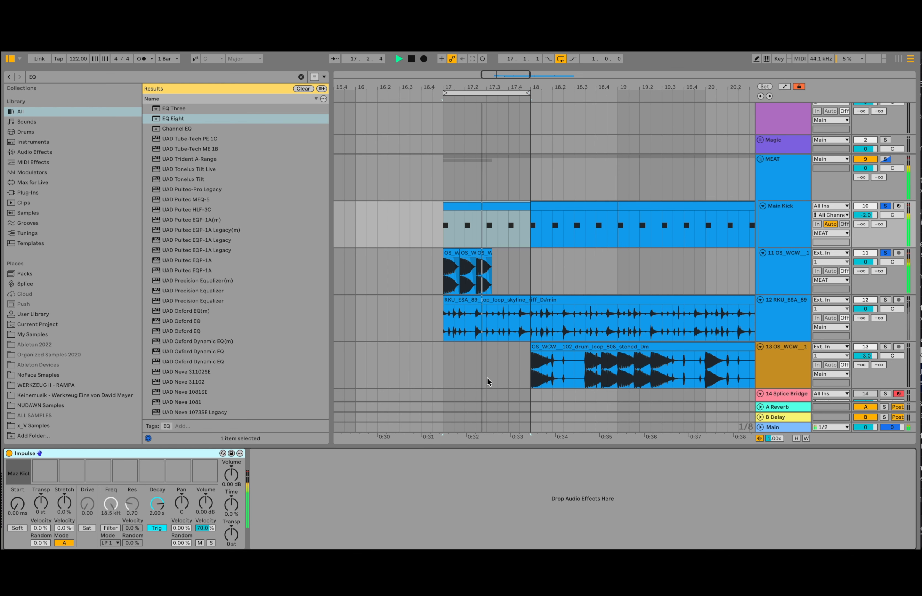
click(158, 505)
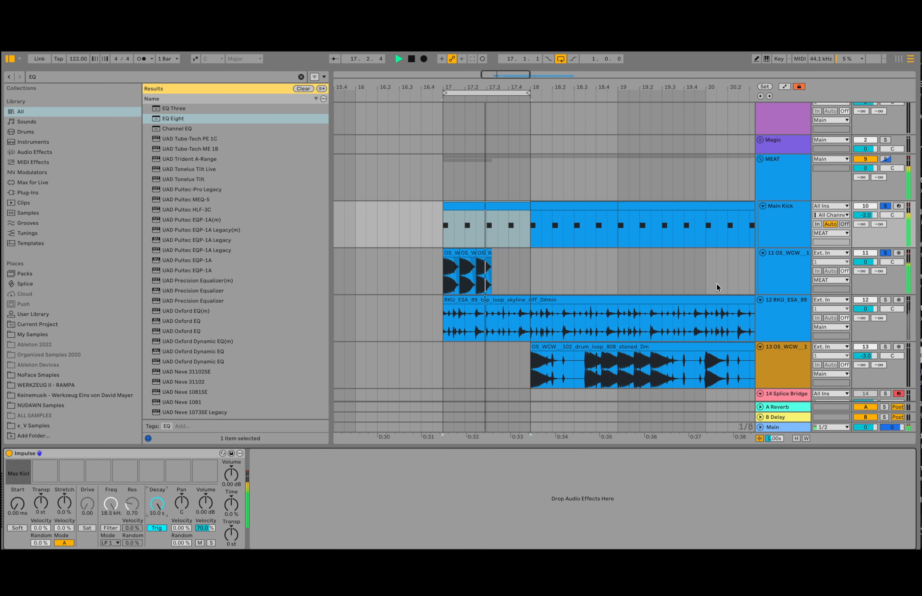
click(796, 270)
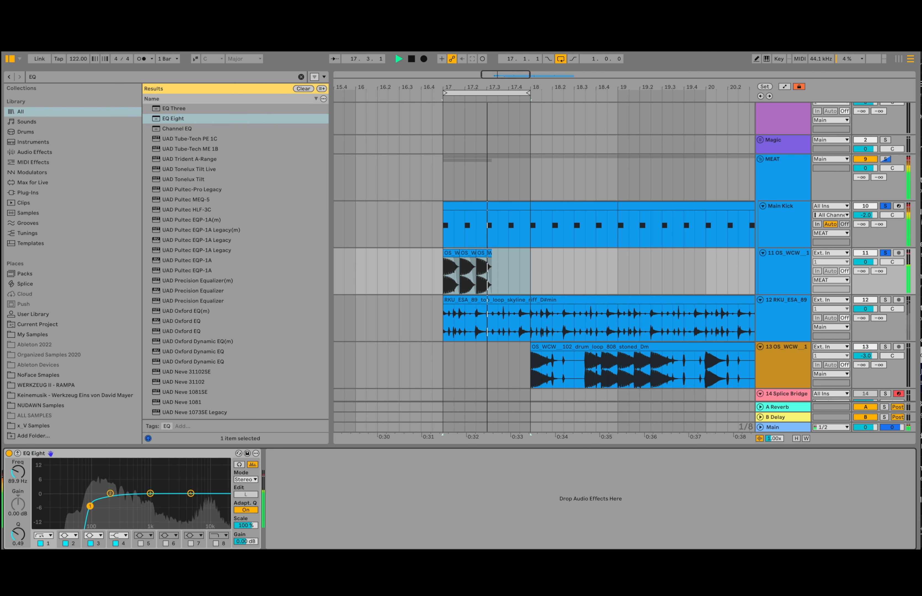
mouse_move(90, 506)
mouse_down()
mouse_move(76, 507)
mouse_move(85, 506)
mouse_up()
key(space)
- Add Kickstart 2 after EQ Eight on track 11, audition the ducking briefly, and close its plug-in window
click(78, 76)
text(nicky)
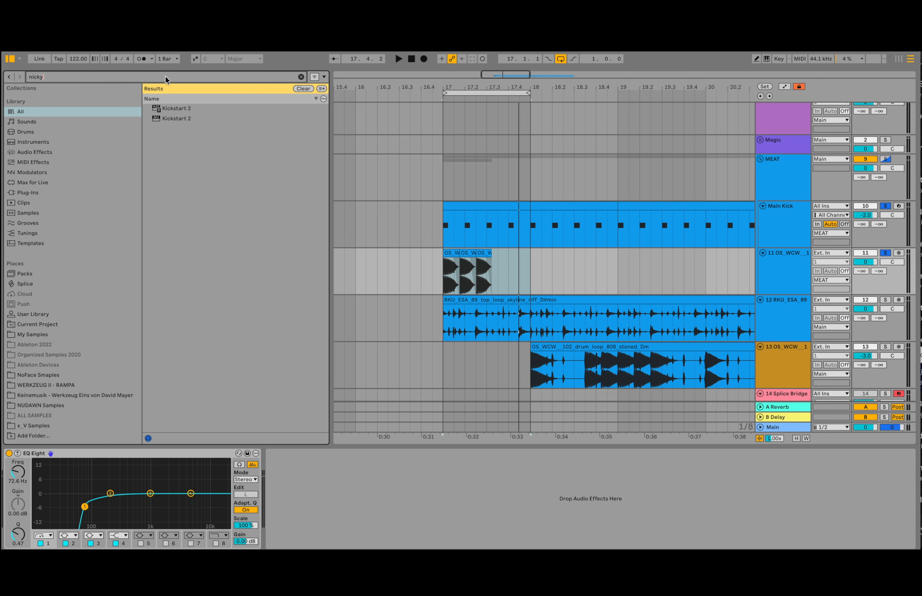
double_click(209, 118)
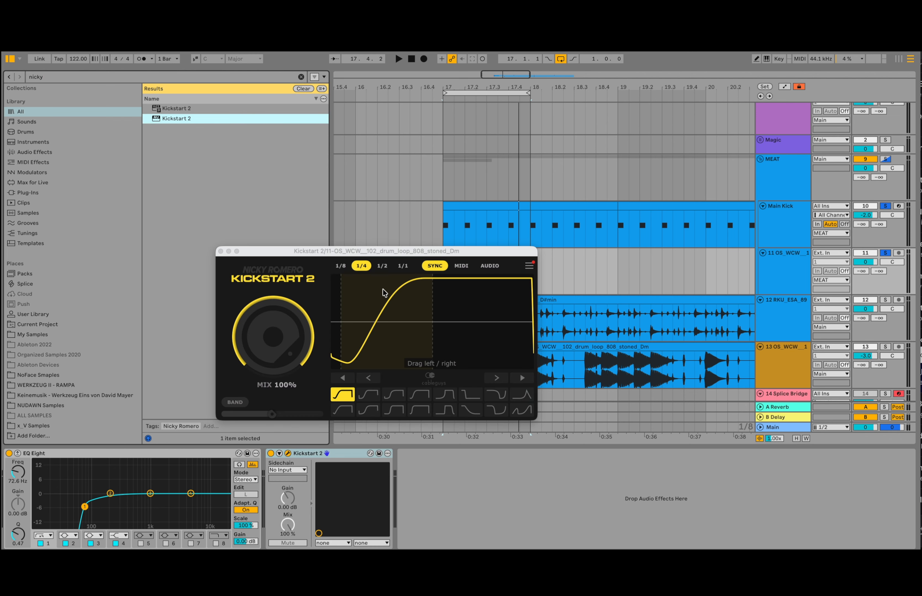
key(space)
key(space)
click(221, 252)
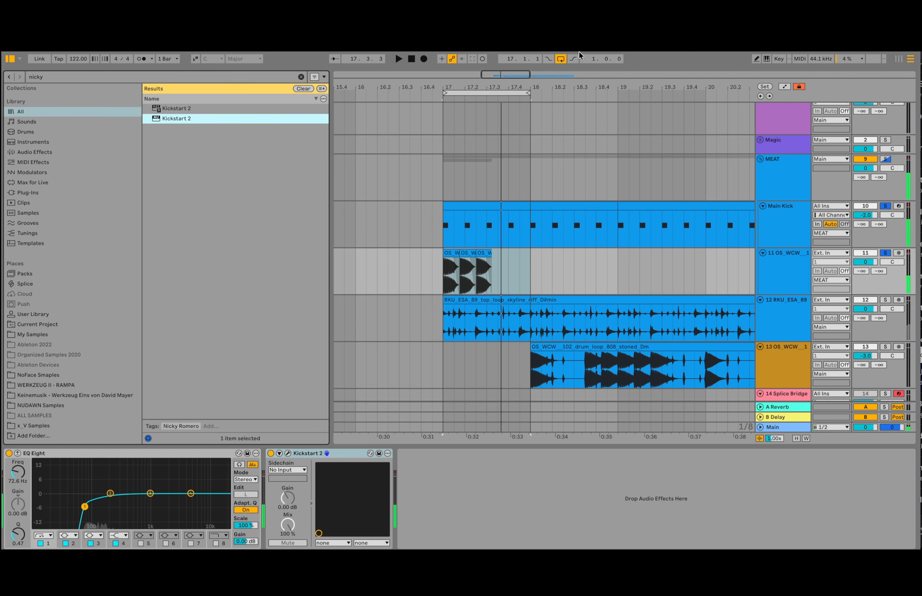
- Extend the loop to four bars from bar 17 and audition different parts of the 808 loop on soloed track 13
drag(561, 77, 587, 99)
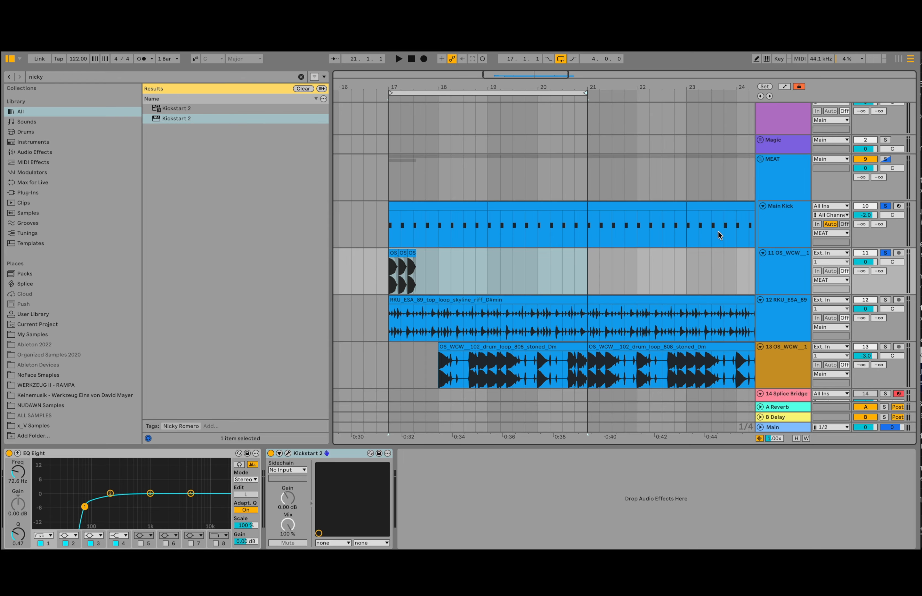
scroll(451, 315, down, 4)
click(437, 303)
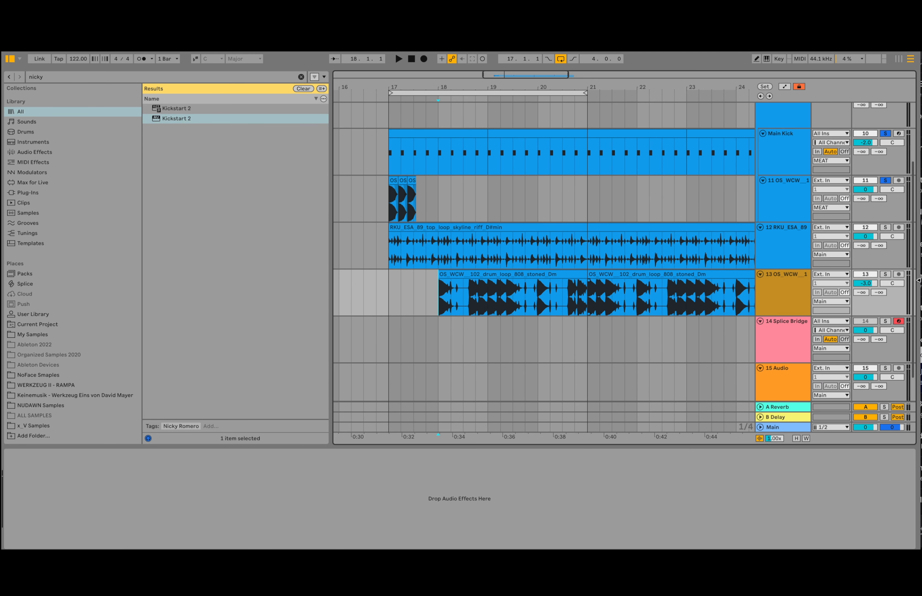
key(space)
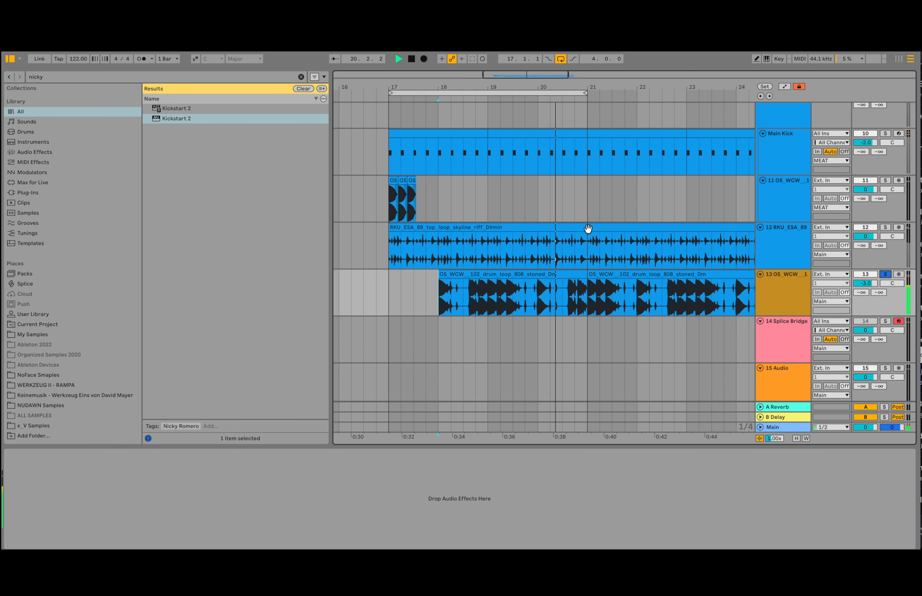
scroll(588, 300, right, 3)
click(562, 297)
key(space)
key(space)
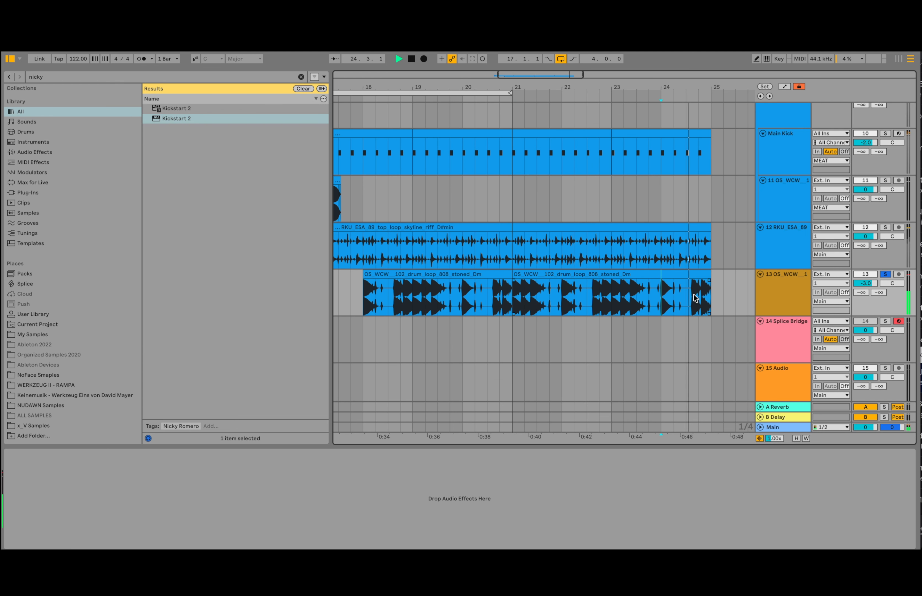
key(space)
- Delete both OS_WCW__102_drum_loop_808_stoned clips from track 13
click(686, 274)
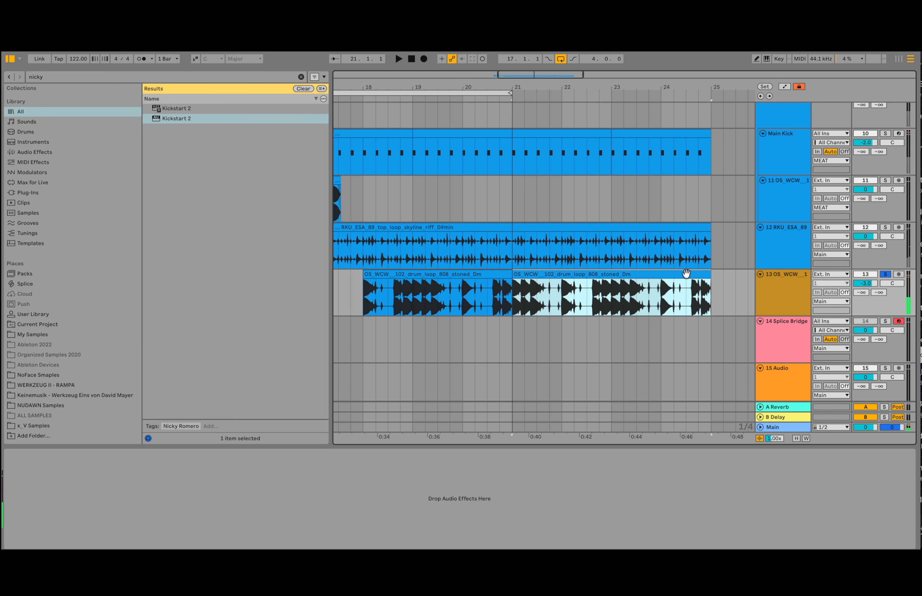
key(Delete)
click(495, 274)
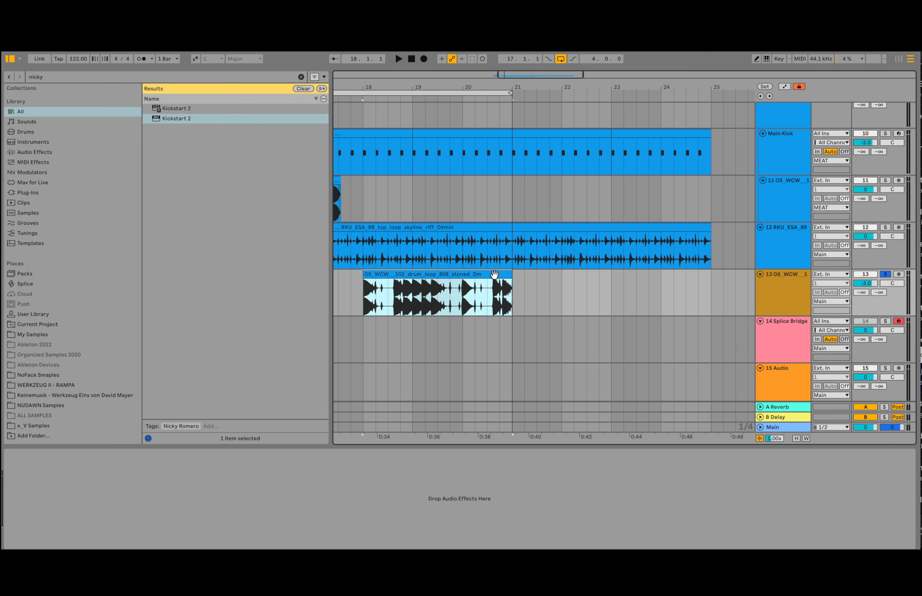
key(Delete)
- Preview shs_gt2_drum_loop_132_work_top.wav in Splice and solo the Splice Bridge track in Ableton Live
drag(492, 83, 512, 49)
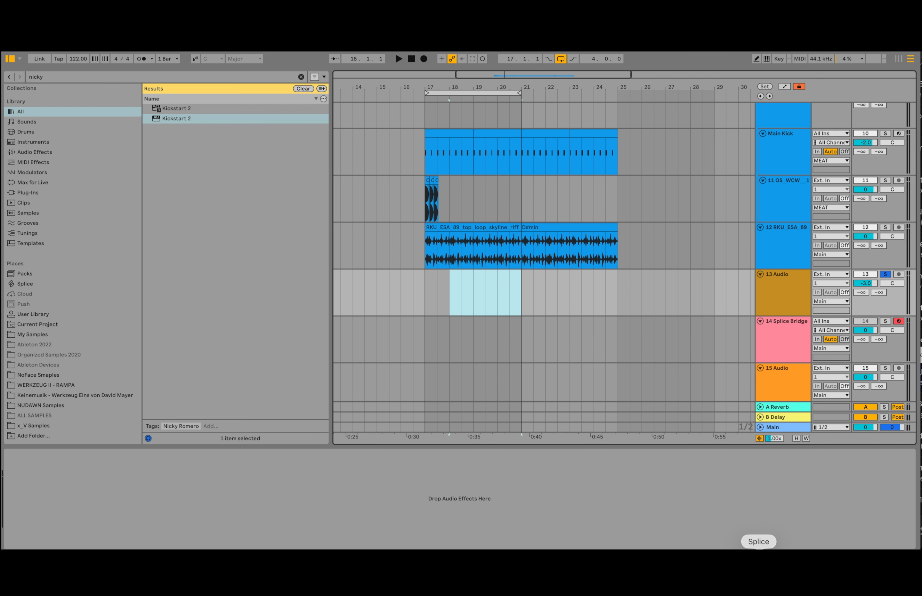
click(759, 556)
drag(837, 53, 296, 52)
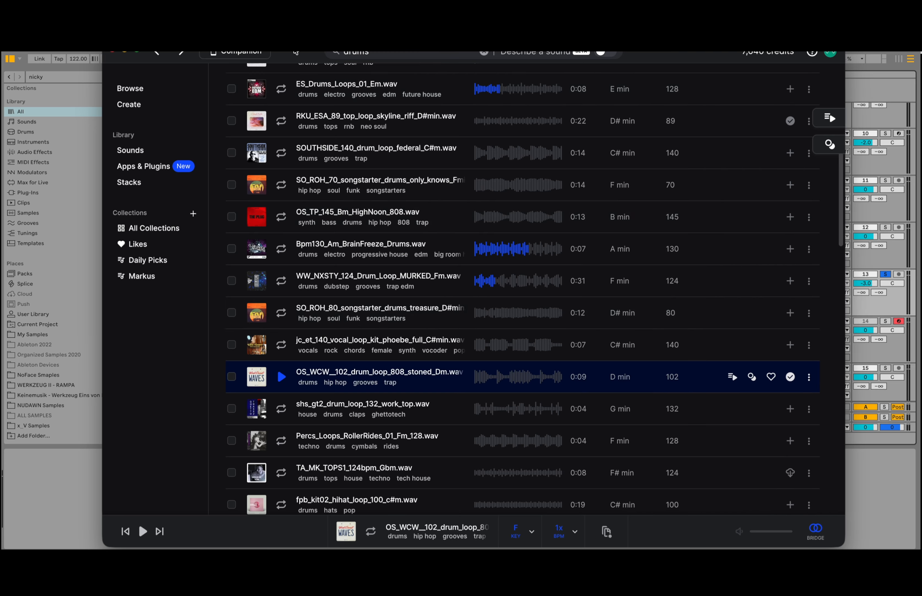
click(282, 409)
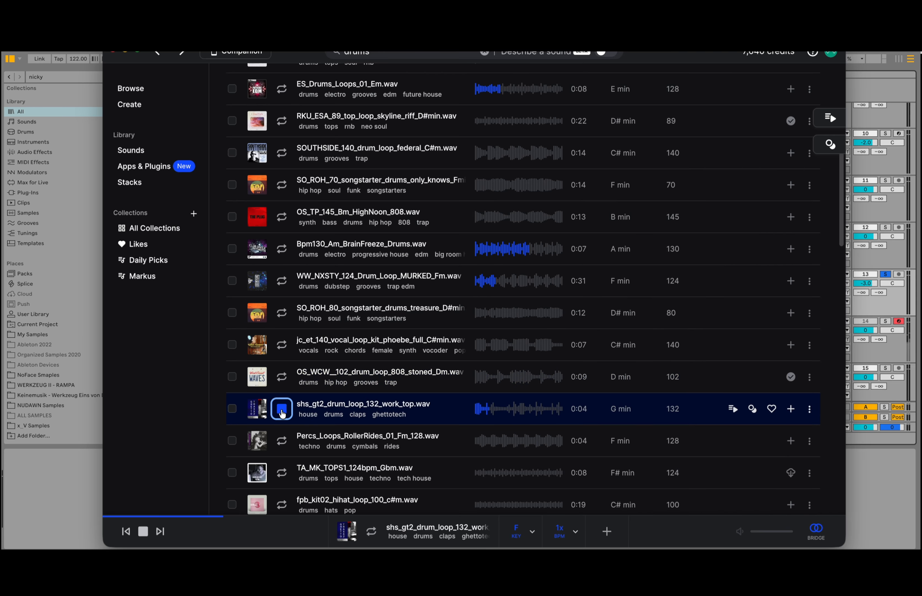
click(886, 321)
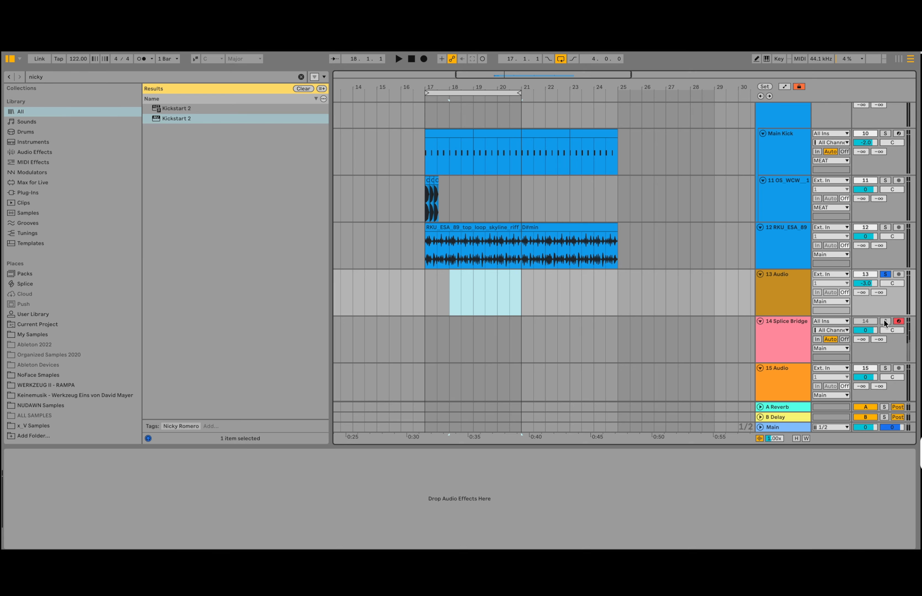
click(884, 319)
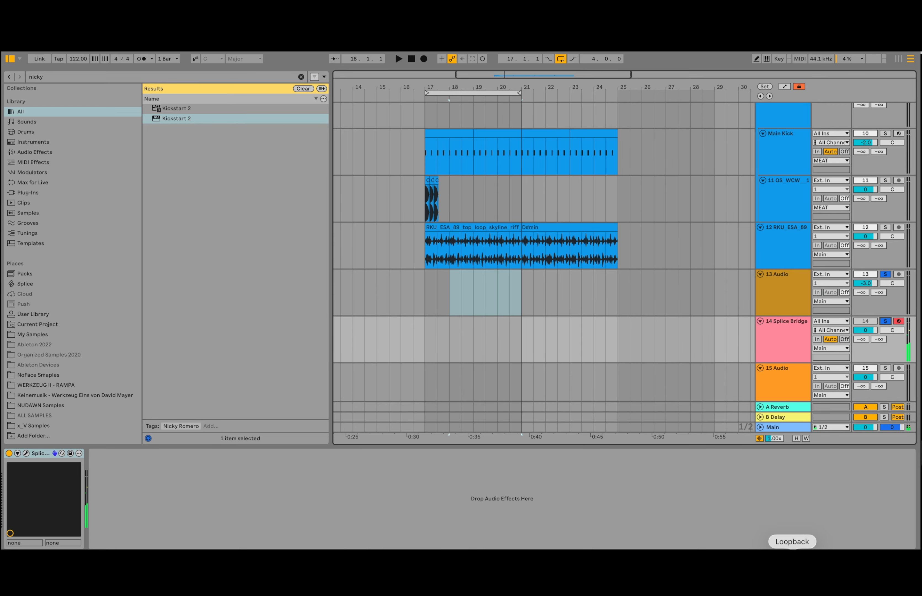
- Switch back to Splice and add shs_gt2_drum_loop_132_work_top.wav to the library
click(792, 556)
click(755, 524)
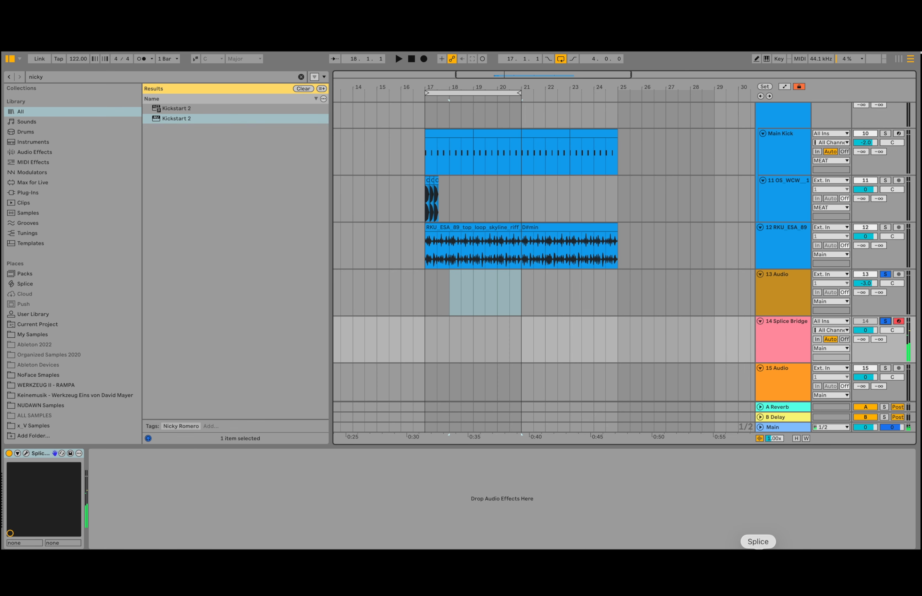
click(758, 556)
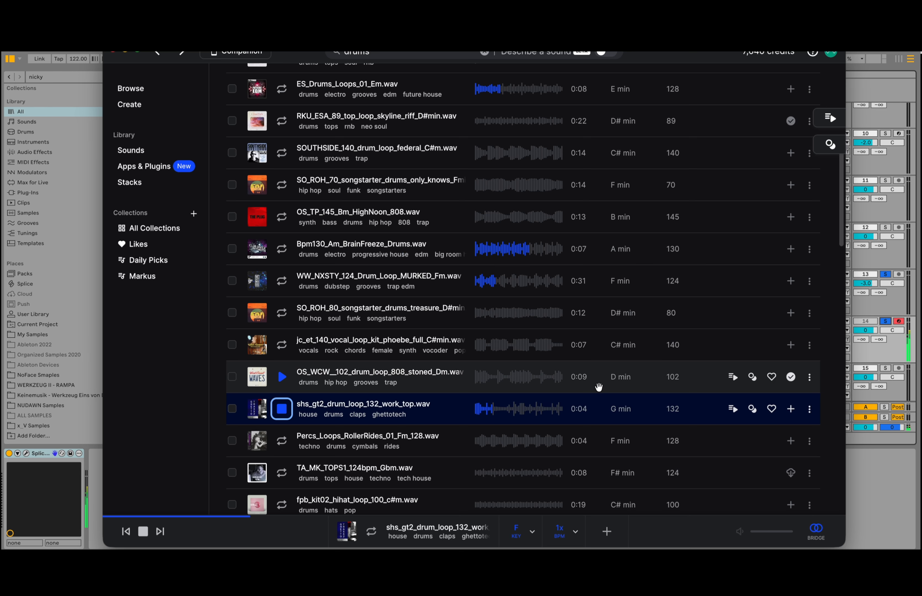
click(791, 408)
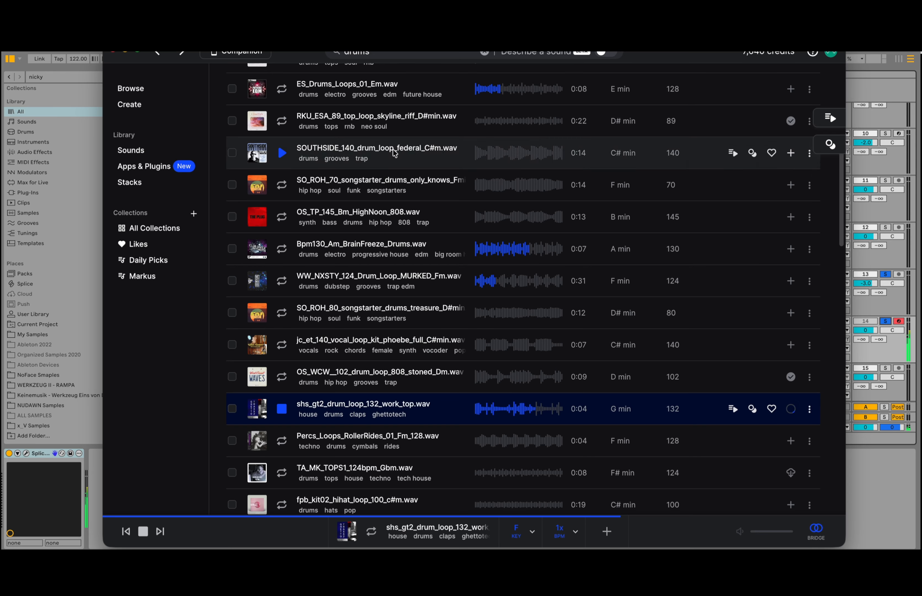
- Place the shs_gt2_drum_loop_132_work_top sample from Splice onto track 13 at bar 21
drag(301, 59, 677, 52)
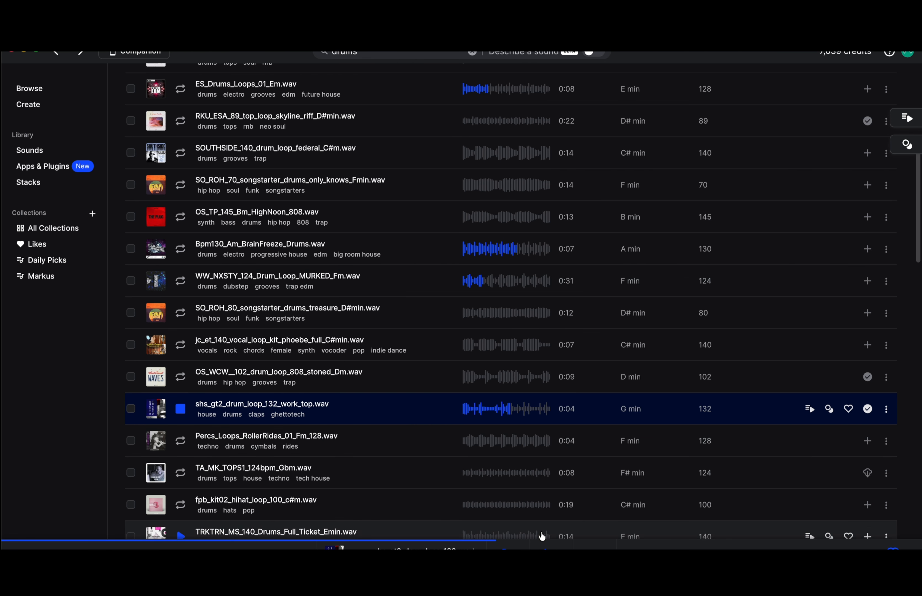
click(509, 552)
click(509, 552)
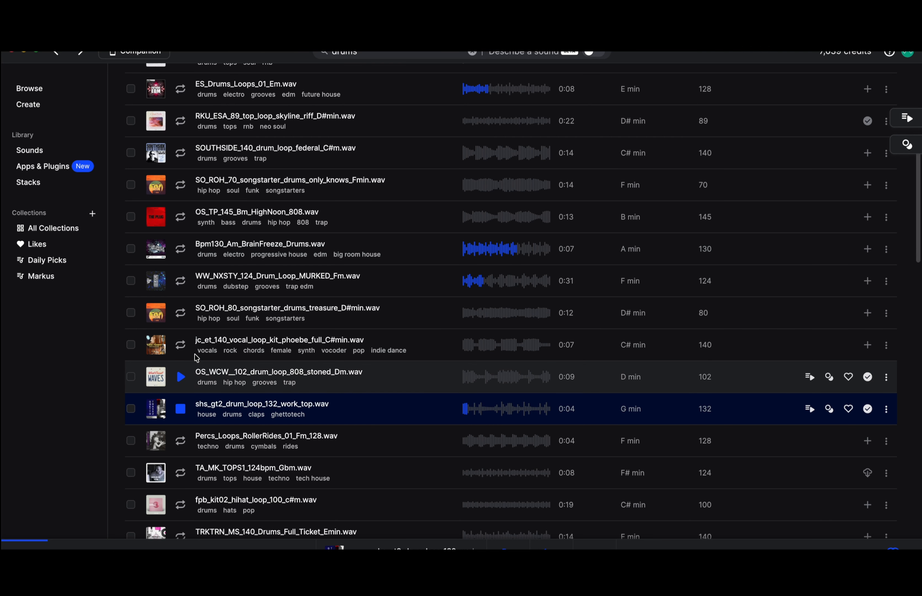
click(188, 405)
drag(224, 57, 796, 58)
drag(752, 408, 525, 300)
click(506, 297)
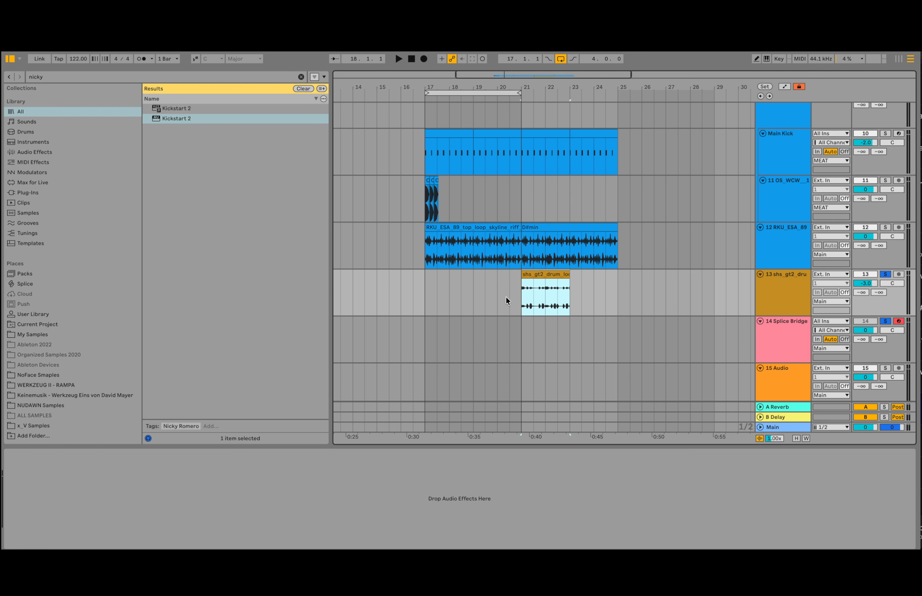
- Open the shs_gt2 clip's sample view and move the clip to start at bar 17 on track 13
double_click(542, 276)
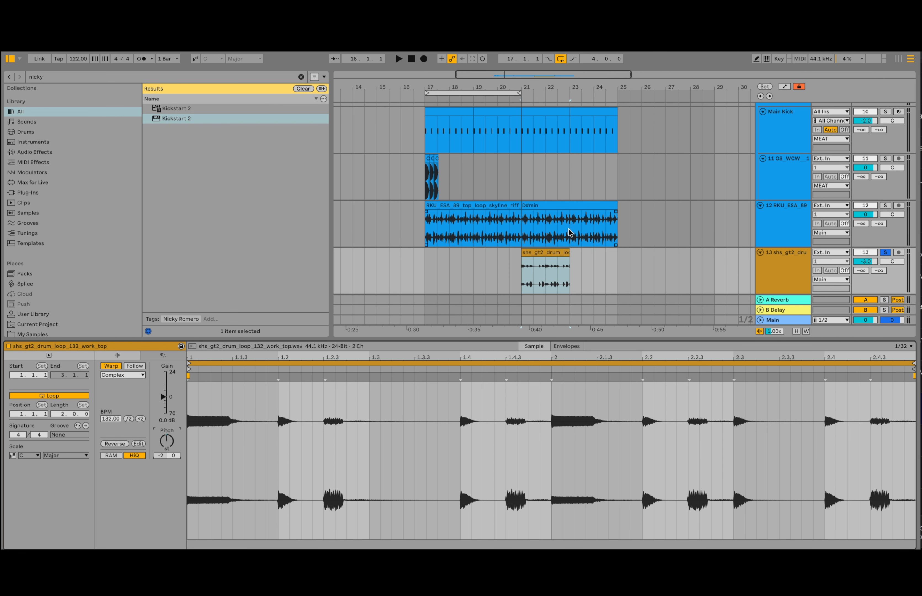
drag(550, 251, 476, 258)
drag(462, 257, 449, 258)
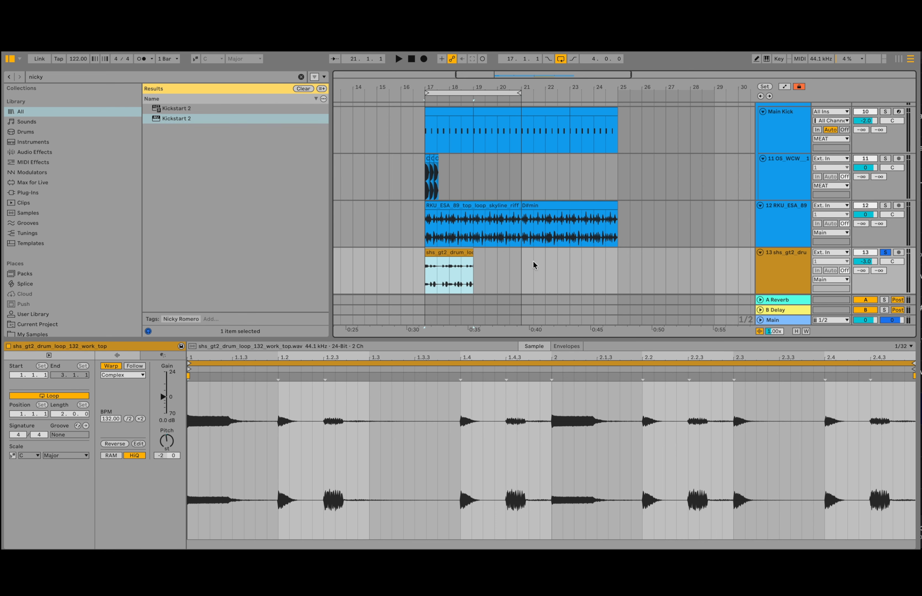
- Audition the soloed shs_gt2 clip in a two-bar loop from bar 17 and select its hit at 17.2
click(522, 96)
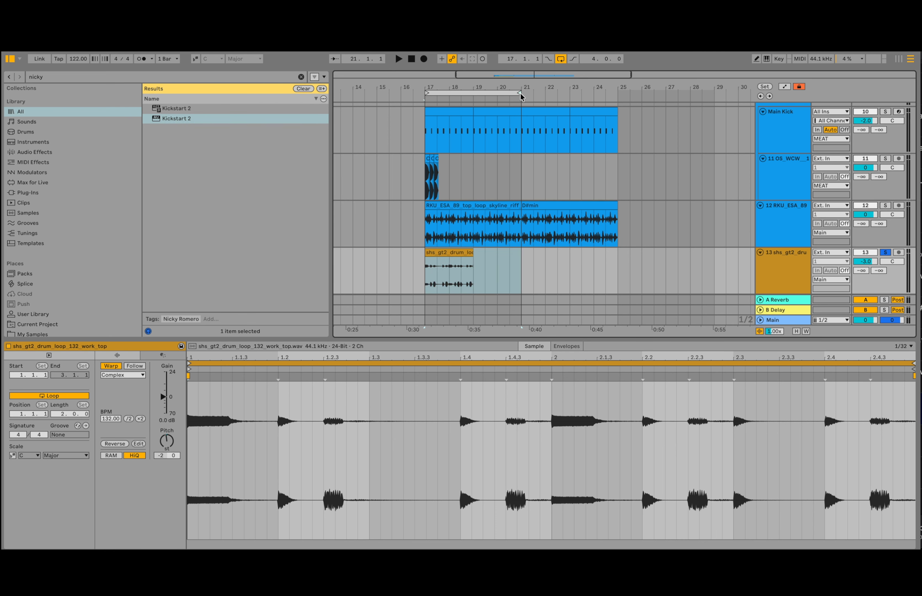
drag(445, 89, 474, 256)
key(space)
key(space)
key(space)
key(space)
drag(430, 284, 412, 284)
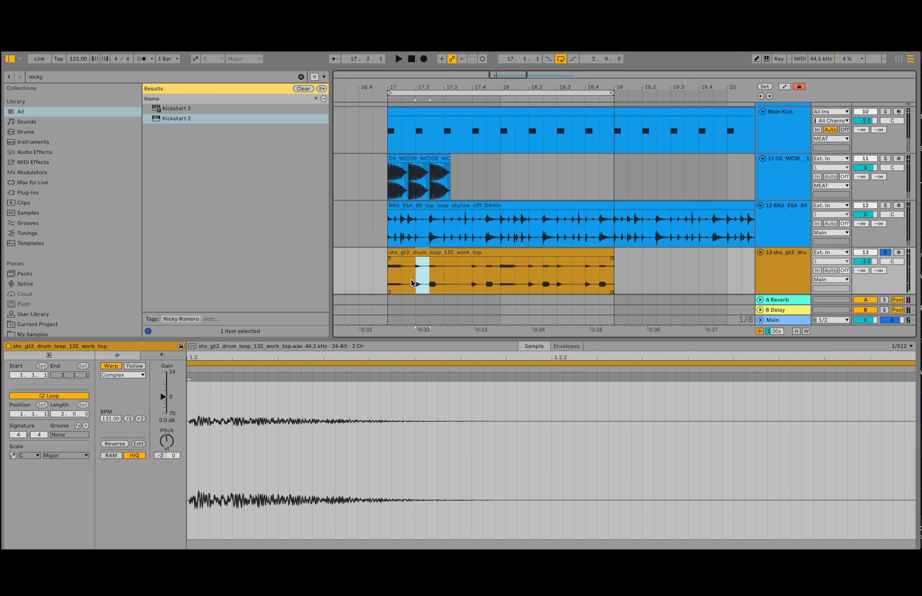
- Delete the selected hit at 17.2 from the shs_gt2 clip, fade out the first remaining section and audition it from bar 17
key(Delete)
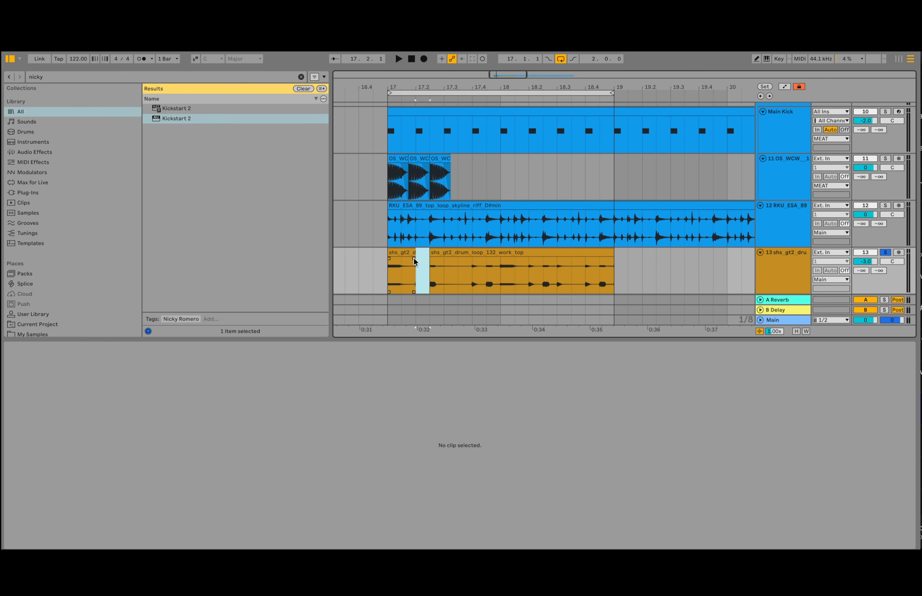
drag(414, 258, 402, 259)
click(389, 266)
key(space)
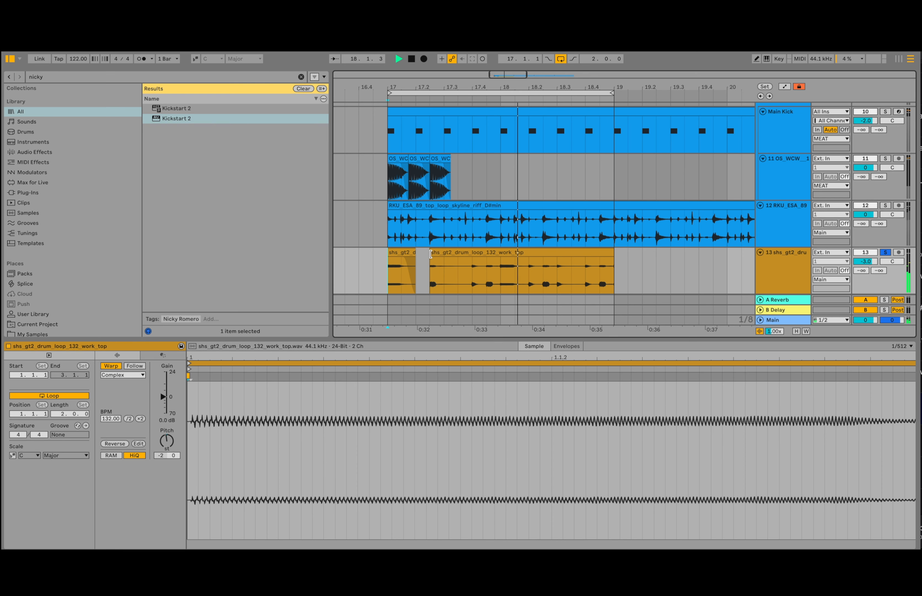
- Trim the second shs_gt2 clip to the beat from 18 to 18.2 and move it to bar 19
drag(431, 254, 501, 254)
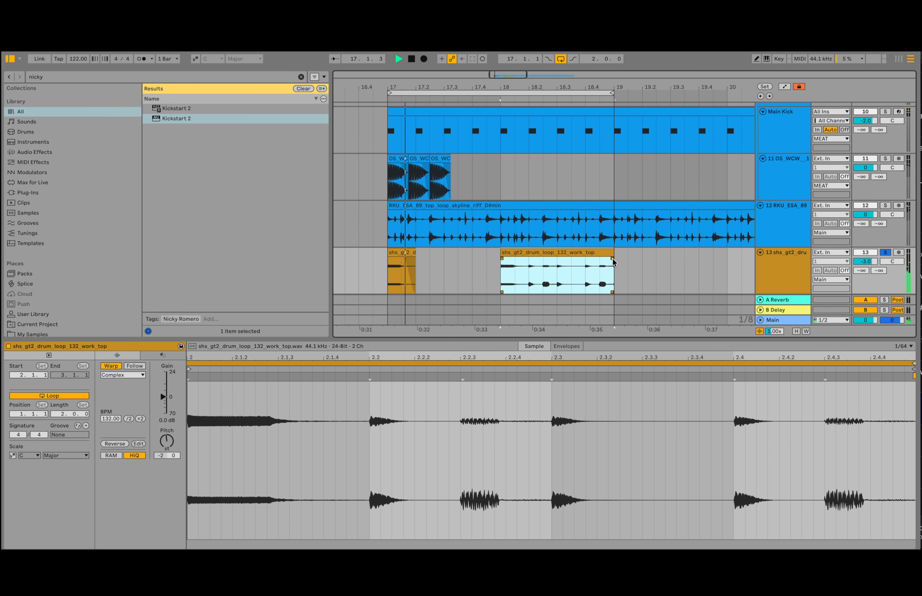
drag(611, 252, 528, 252)
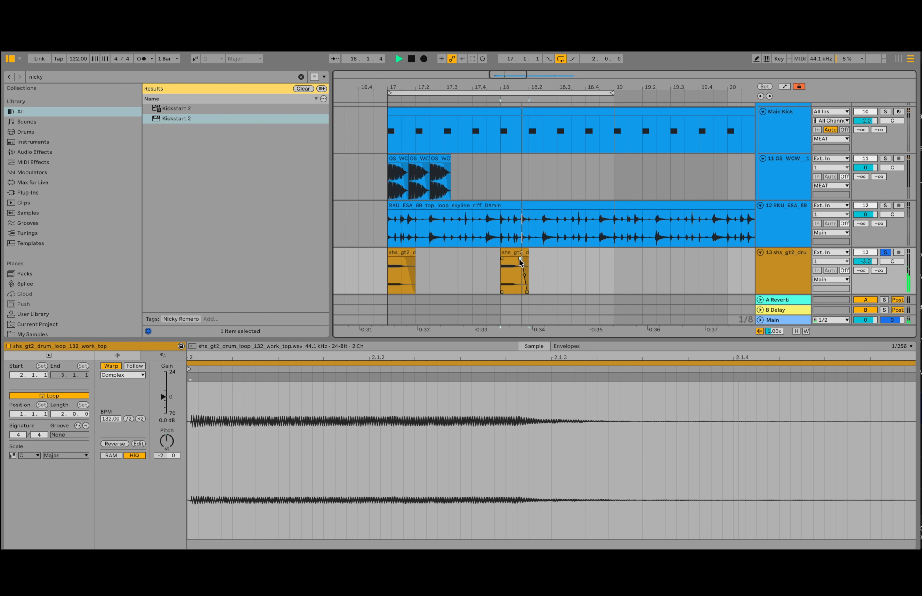
drag(535, 86, 492, 79)
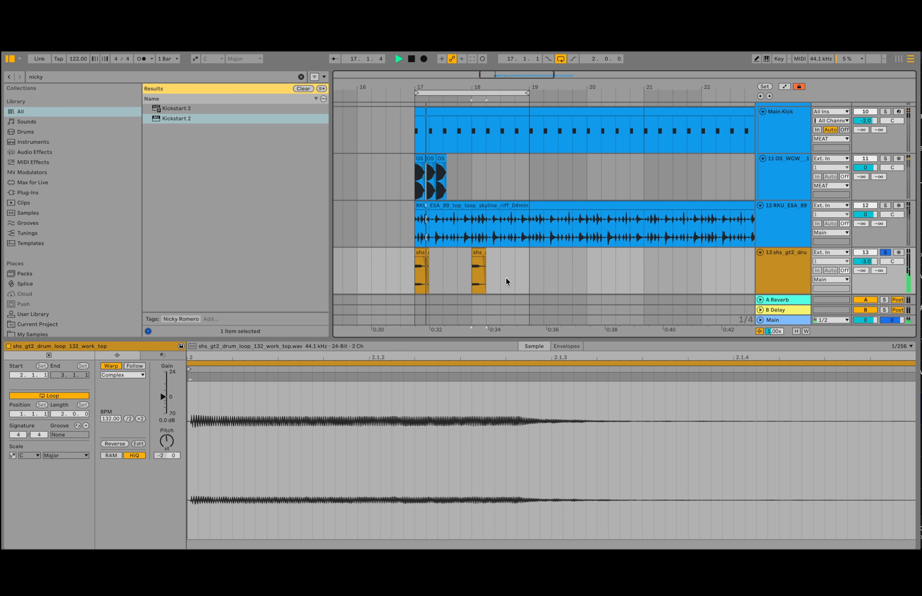
drag(480, 254, 537, 254)
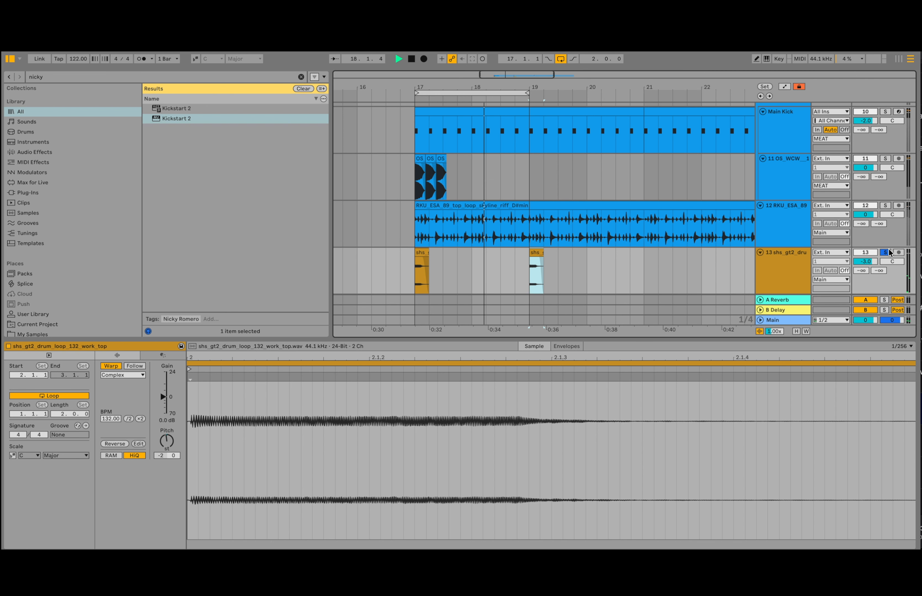
- Remove the solo from track 13 and audition all tracks together from bar 17
key(space)
click(886, 251)
click(886, 206)
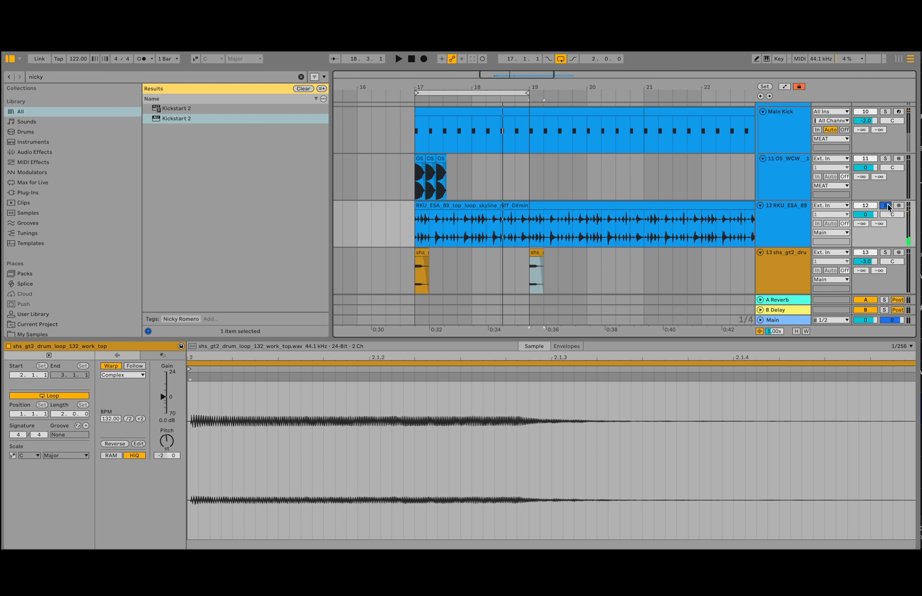
click(420, 190)
key(space)
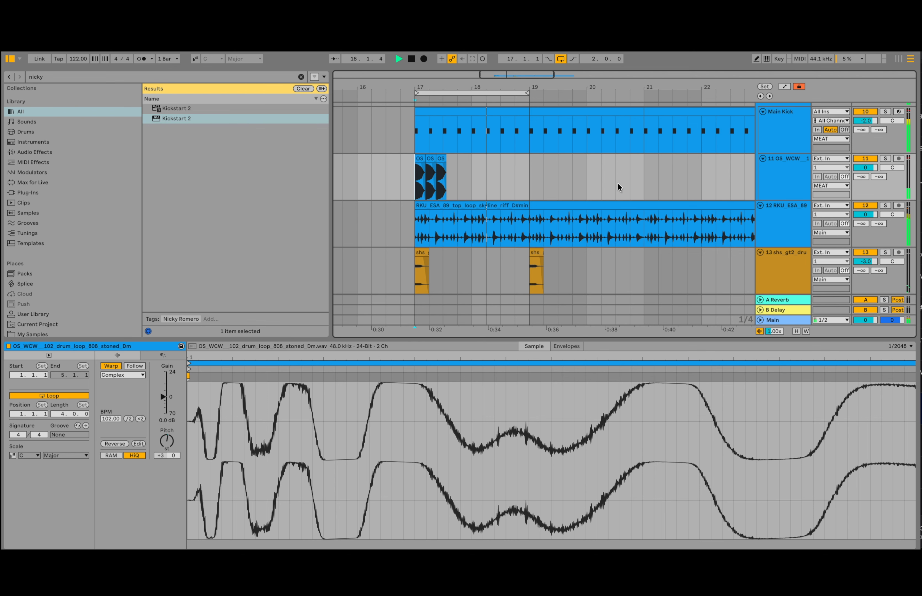
- Solo track 12 RKU_ESA_89, search the browser for EQ and add EQ Eight to the track
click(886, 206)
double_click(774, 221)
click(791, 312)
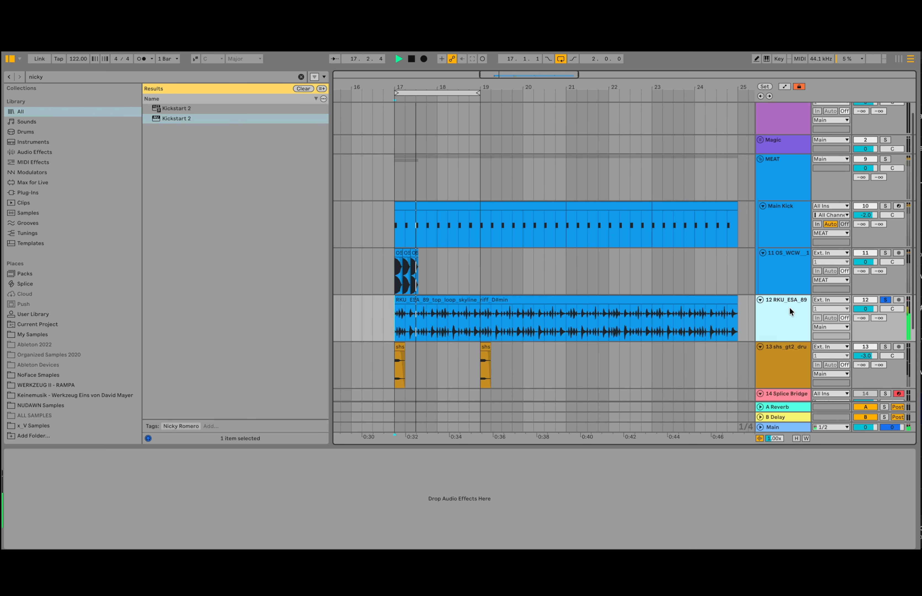
click(109, 76)
text(EQ)
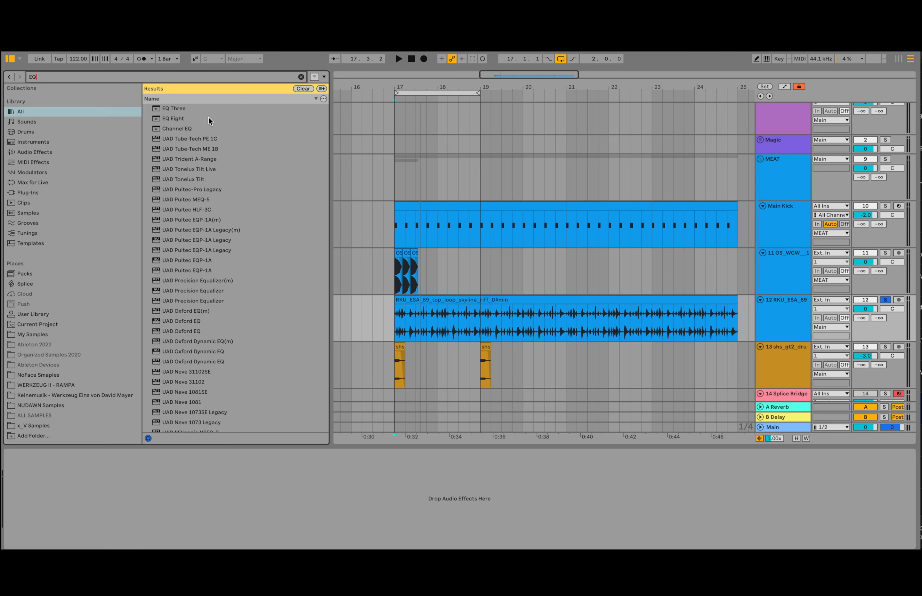
double_click(208, 118)
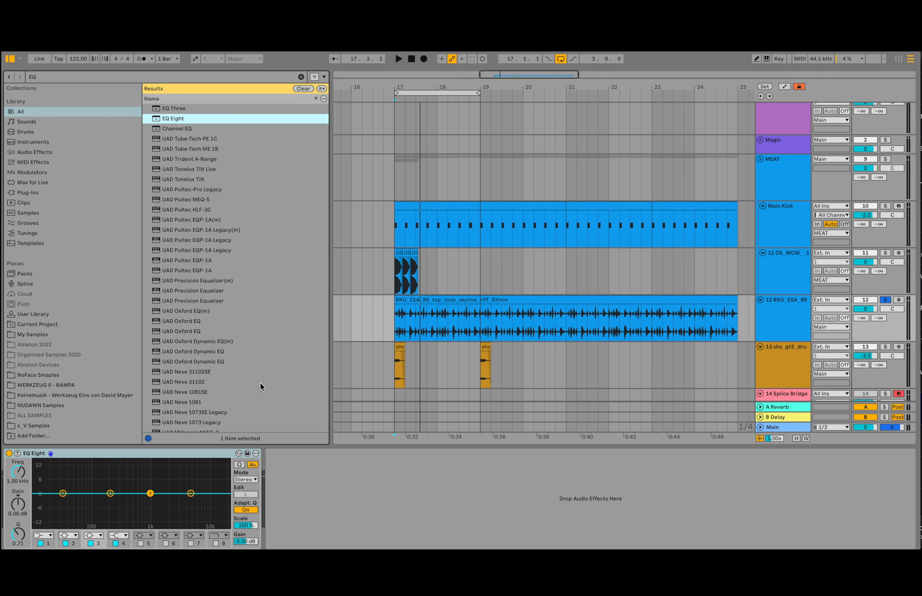
- Set EQ Eight's band 1 on track 12 to the steep low-cut filter at 129 Hz during playback
click(49, 536)
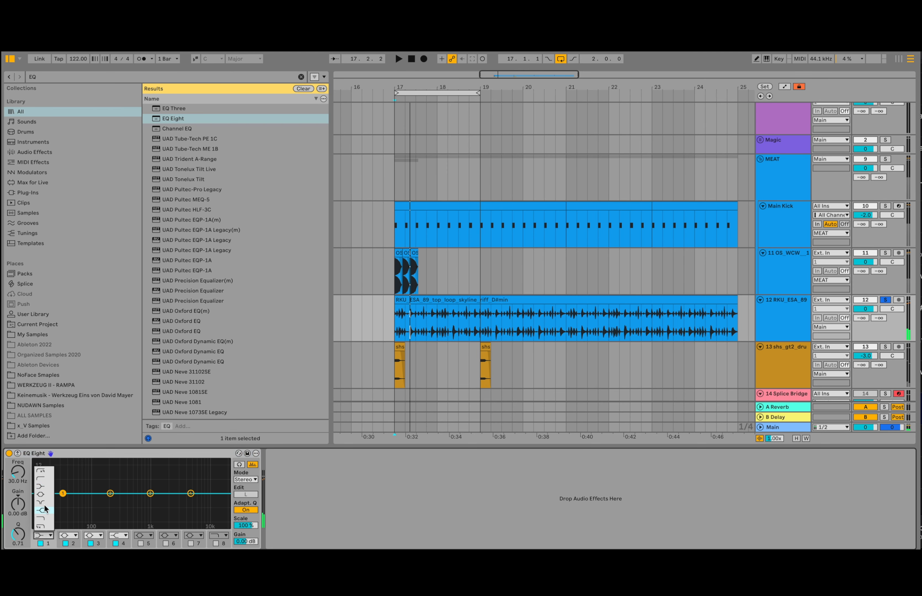
click(42, 472)
key(space)
drag(63, 500, 99, 507)
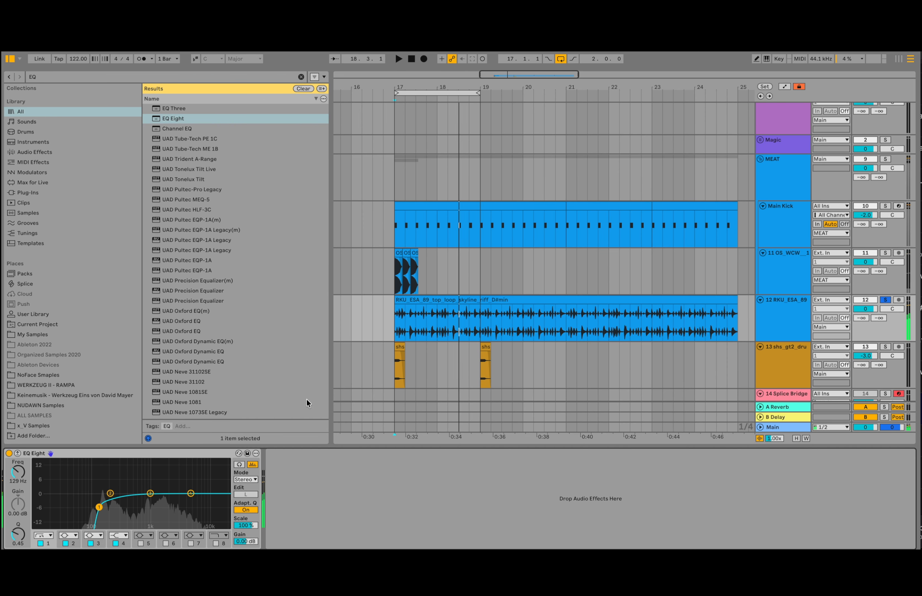
- Audition the opening hits of the soloed RKU_ESA_89 clip repeatedly from bar 17
drag(396, 88, 390, 136)
key(space)
key(space)
key(space)
key(space)
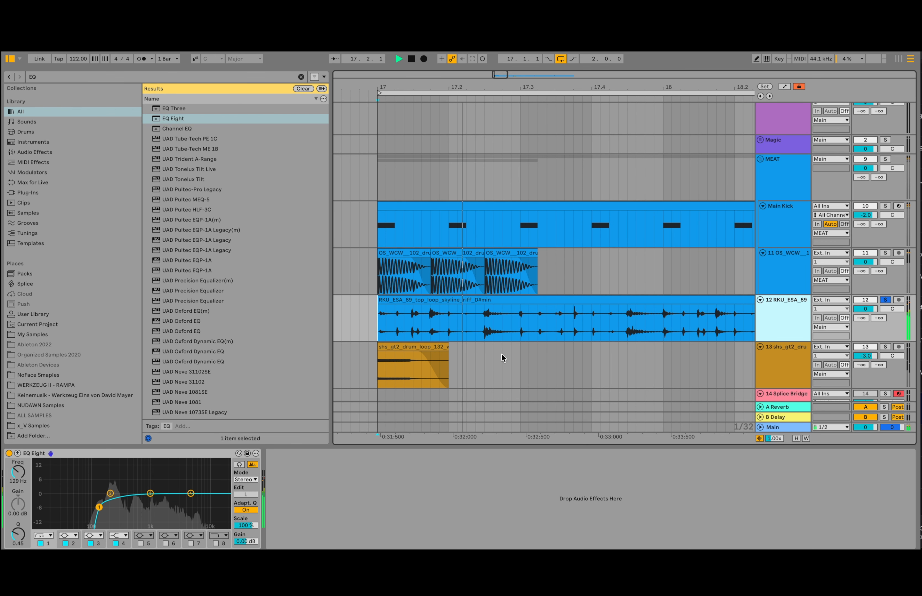
click(380, 330)
key(space)
key(space)
key(space)
key(space)
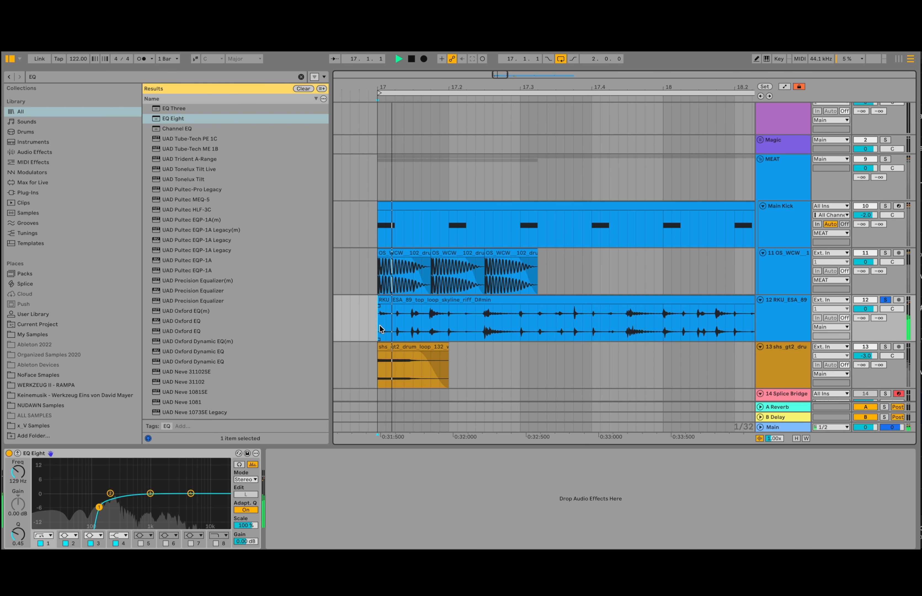
key(space)
key(space)
key(space)
key(space)
key(space)
key(space)
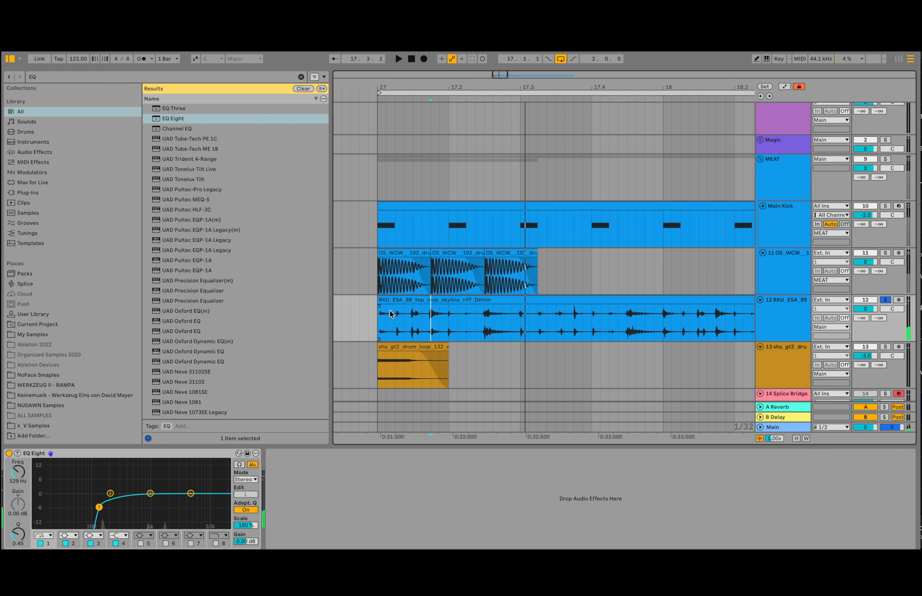
- Trim the RKU_ESA_89 clip's start to just before the hit at 17.1.4 and add a short fade-in
drag(379, 302, 418, 302)
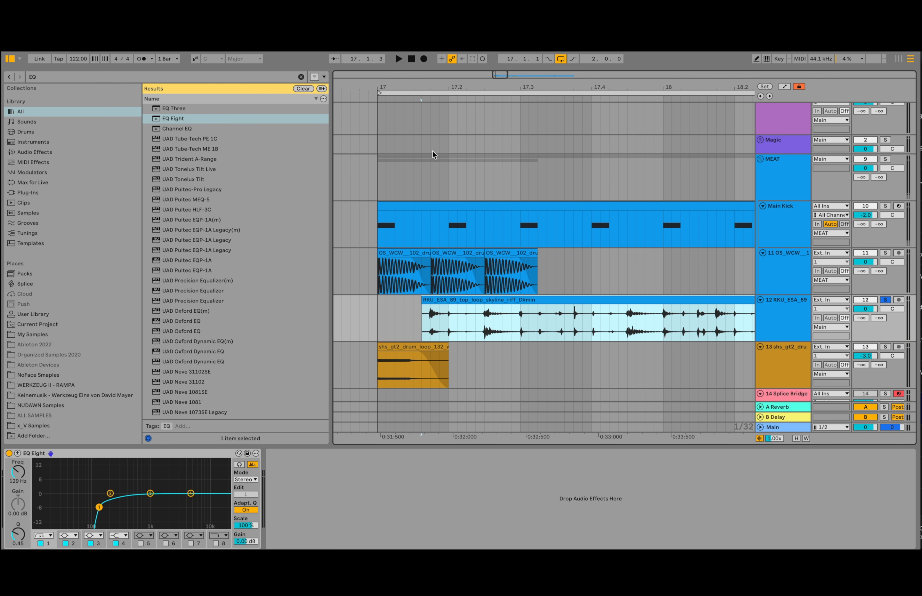
drag(426, 84, 424, 299)
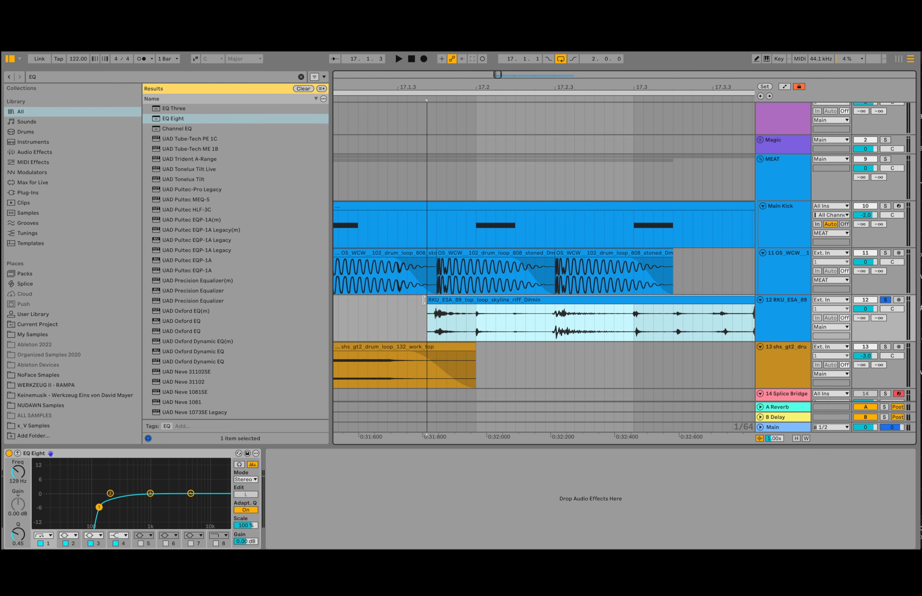
key(space)
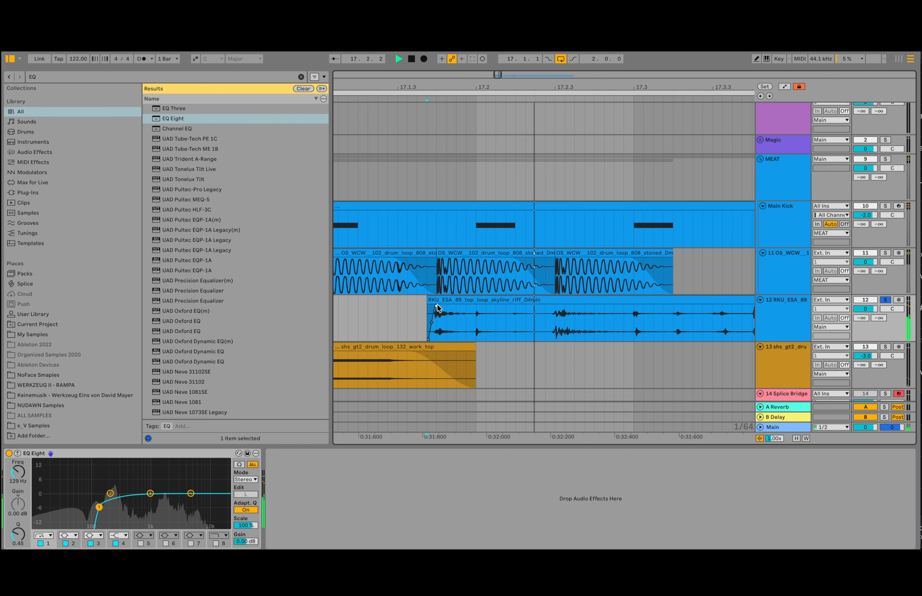
key(space)
key(space)
- Split the RKU_ESA_89 clip on track 12 at the hit at 17.3
click(643, 321)
click(635, 321)
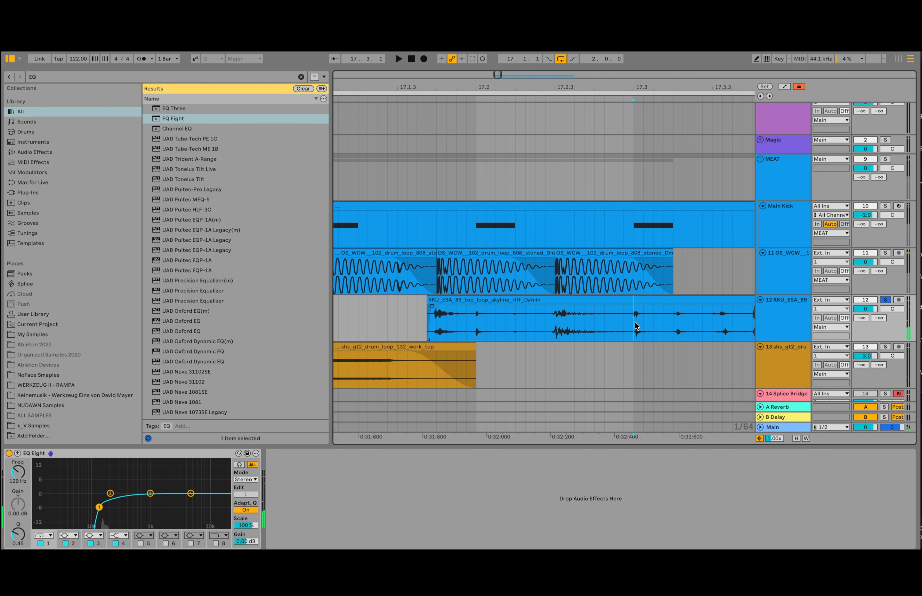
key(ctrl+e)
drag(615, 78, 494, 66)
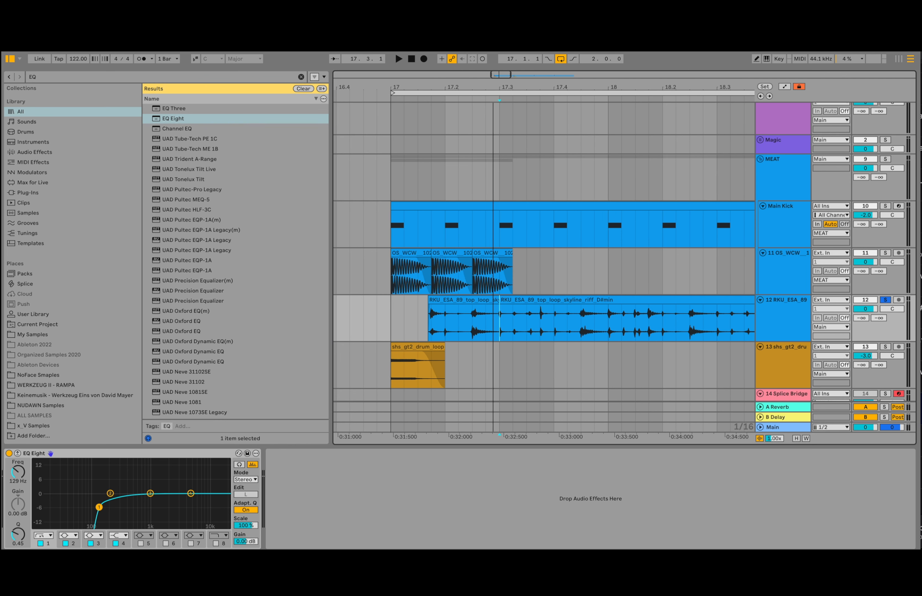
- Audition the split RKU_ESA_89 clip and shorten the loop region to one bar, from 17 to 18
click(577, 322)
key(space)
drag(745, 92, 613, 109)
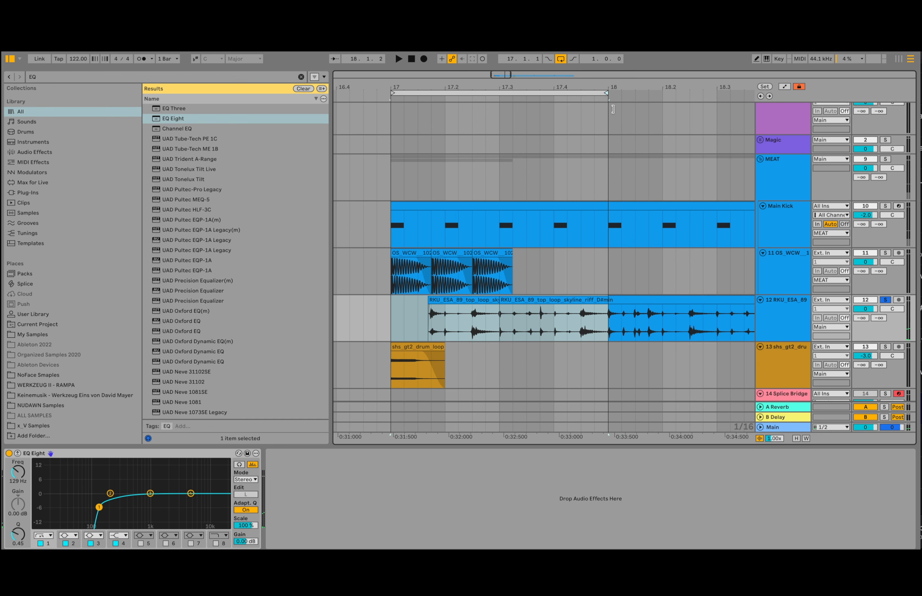
- Insert an audio track below track 12 and copy the second RKU_ESA_89 clip onto it at 17.3
right_click(780, 325)
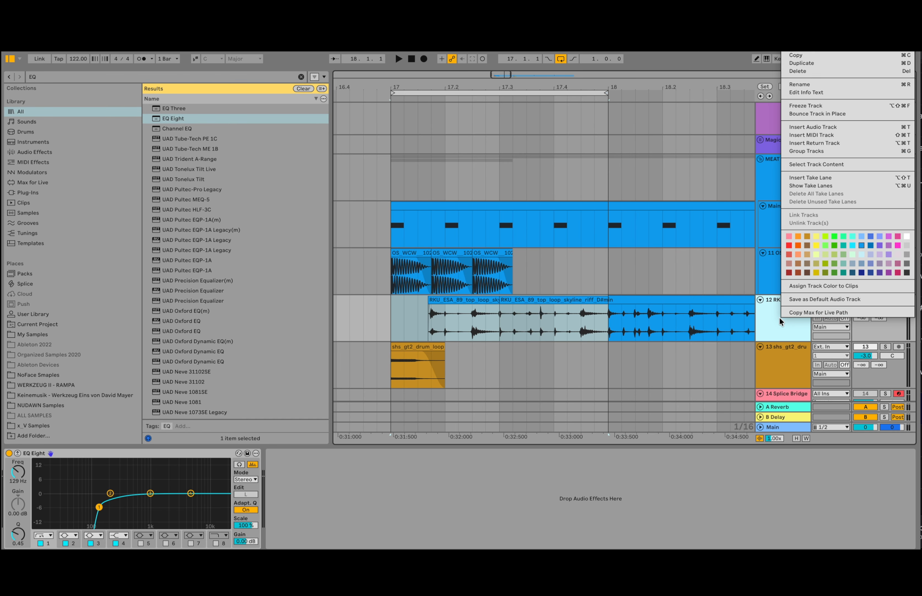
click(822, 128)
click(517, 301)
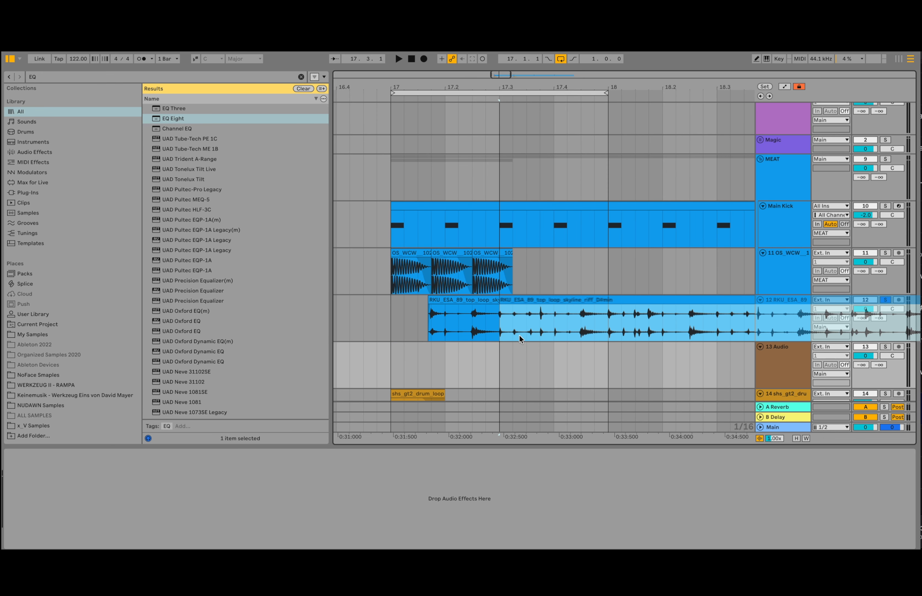
drag(517, 301, 518, 340)
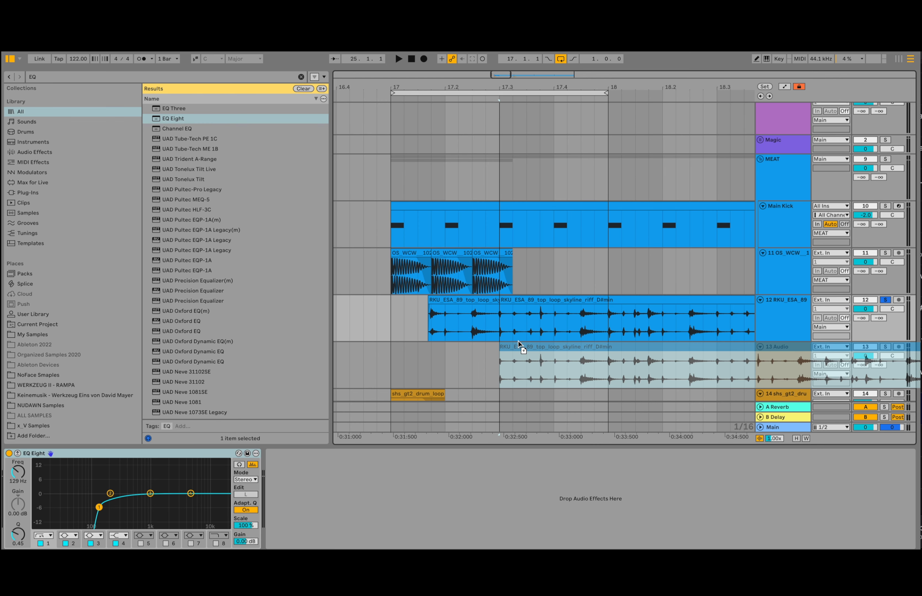
- Trim the second RKU_ESA_89 clip on track 12 to start at 17.4.3 and audition the track soloed with Main Kick
drag(503, 300, 577, 303)
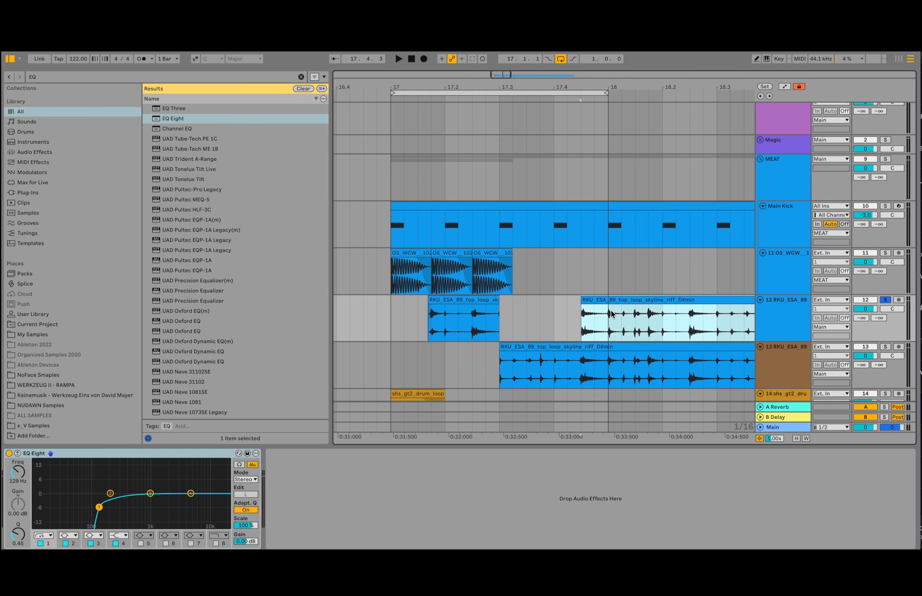
click(886, 301)
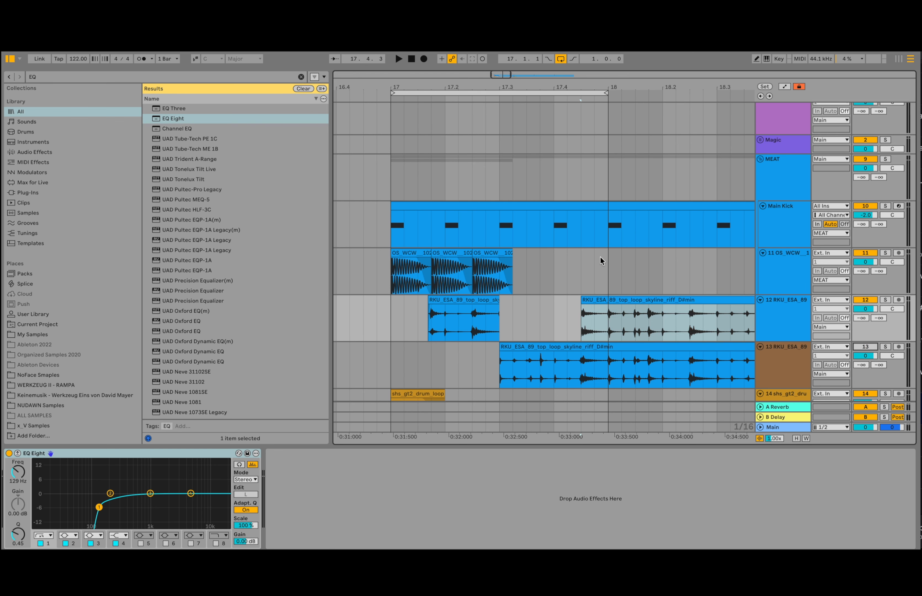
click(395, 320)
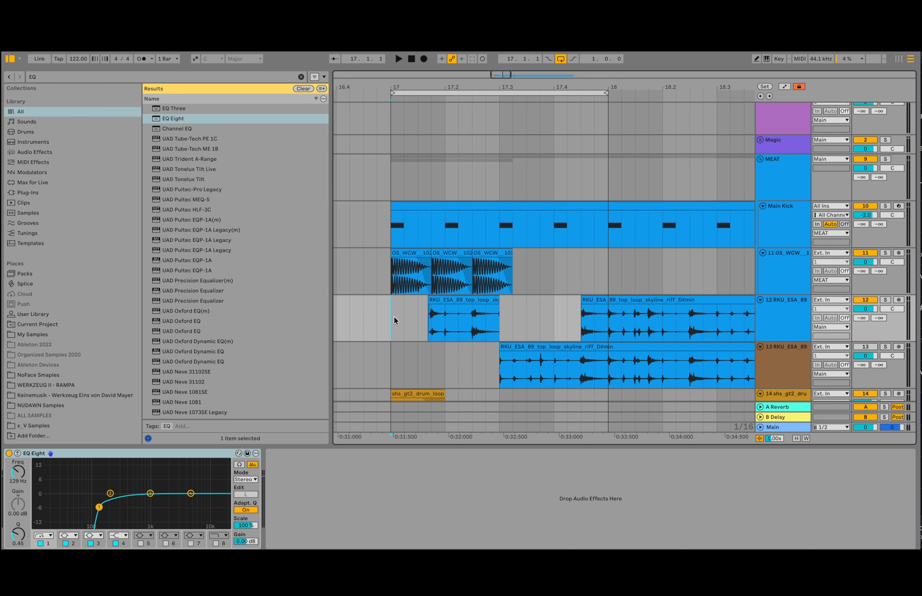
click(885, 208)
click(886, 300)
key(space)
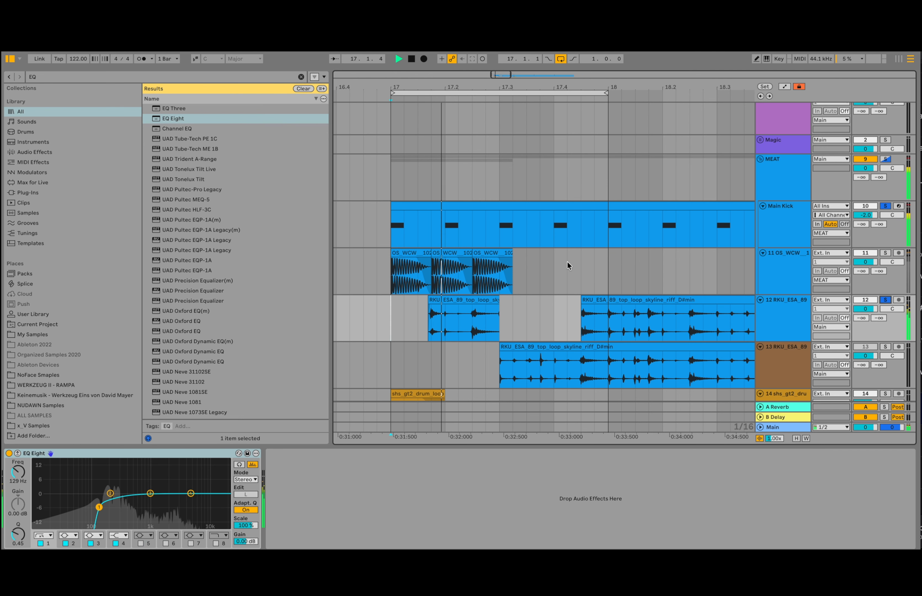
- Add a short fade-out ending at 17.3 to the first RKU_ESA_89 clip on track 12
drag(497, 305, 490, 306)
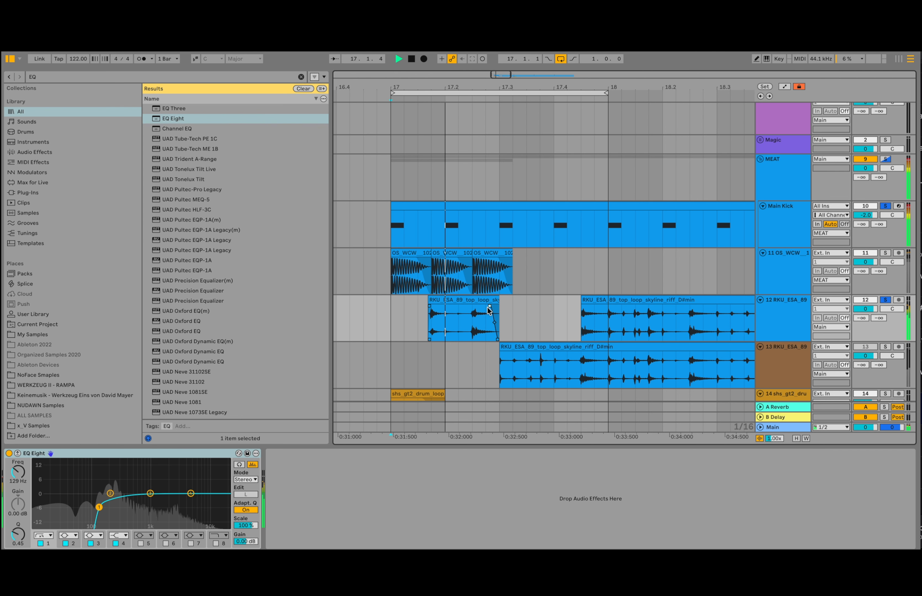
drag(430, 305, 430, 306)
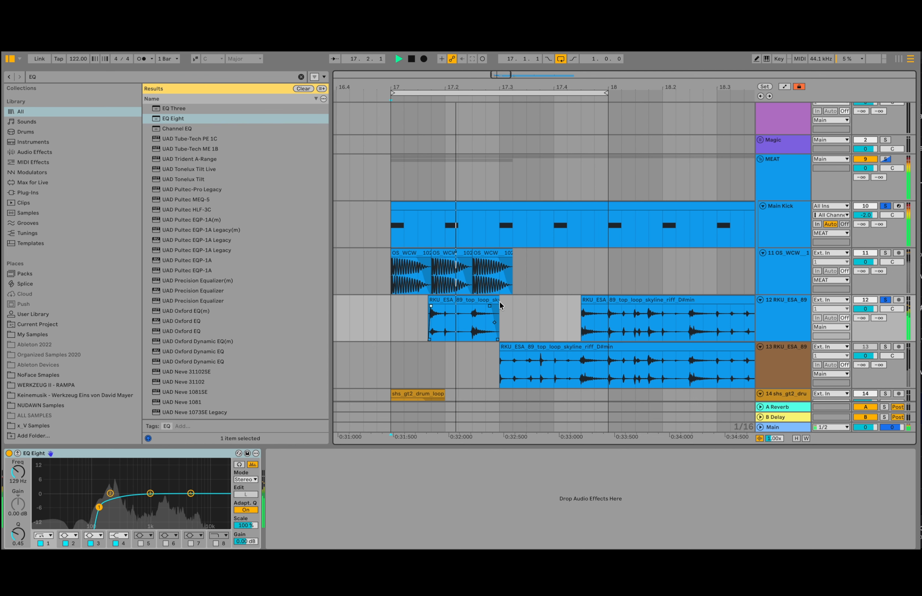
drag(496, 302, 472, 303)
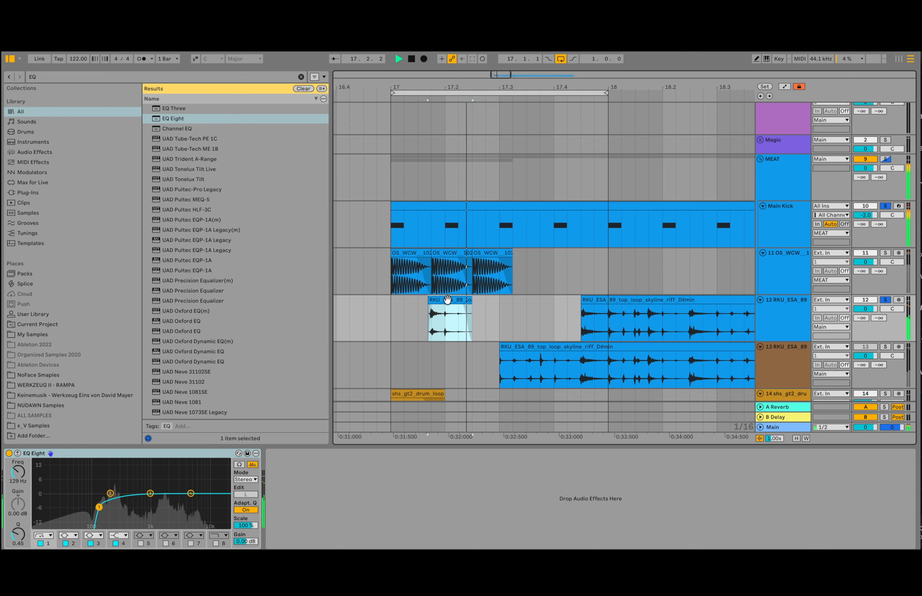
drag(472, 302, 499, 302)
- Add track 14 shs_gt2 to the soloed tracks and select track 13 RKU_ESA_89
scroll(572, 277, down, 3)
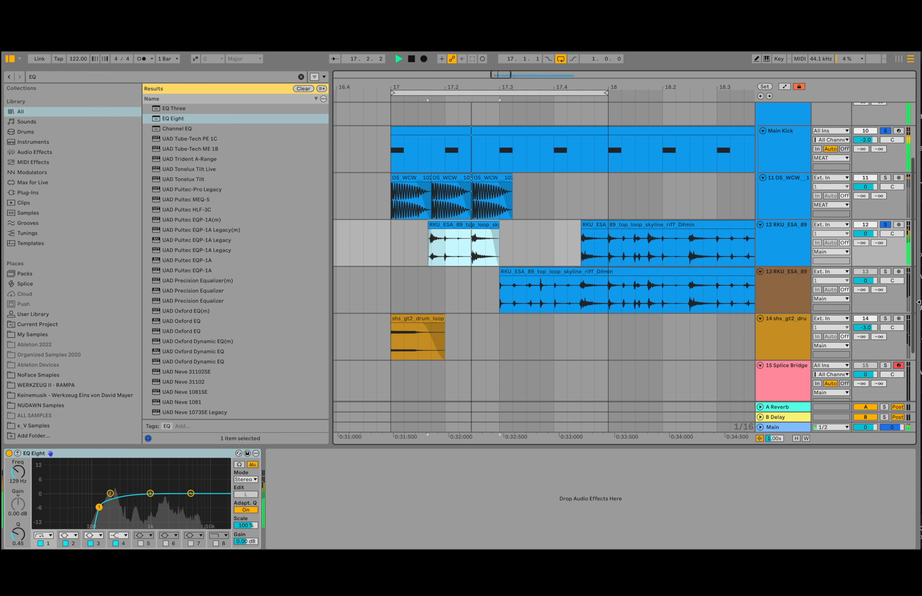
click(886, 319)
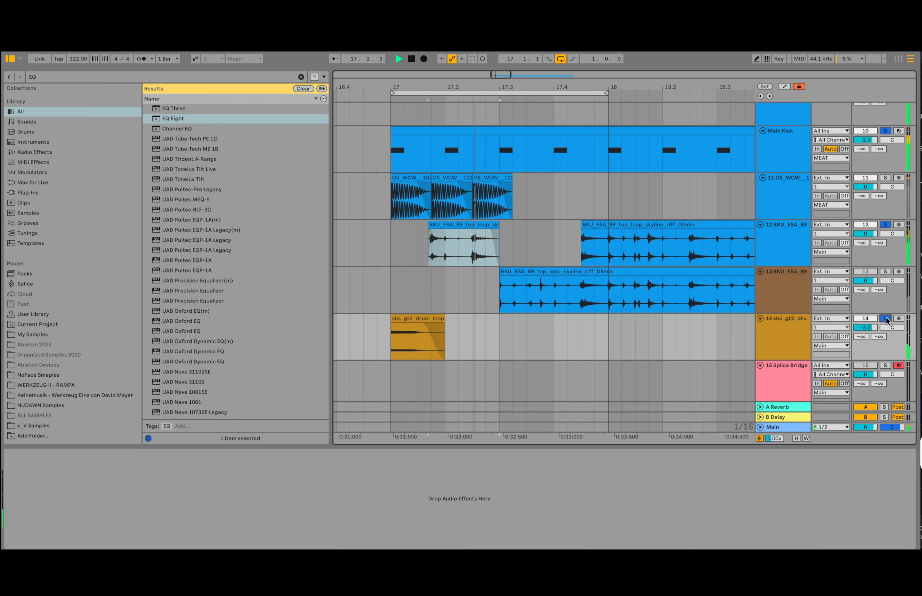
click(801, 272)
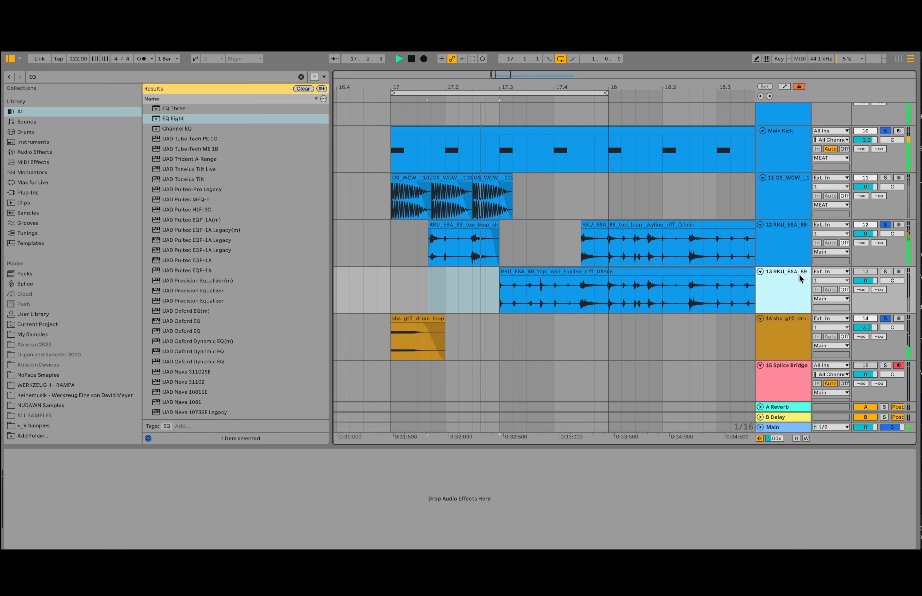
- Delete the duplicate track 13 RKU_ESA_89 and leave only track 12 RKU_ESA_89 soloed
key(Delete)
click(795, 239)
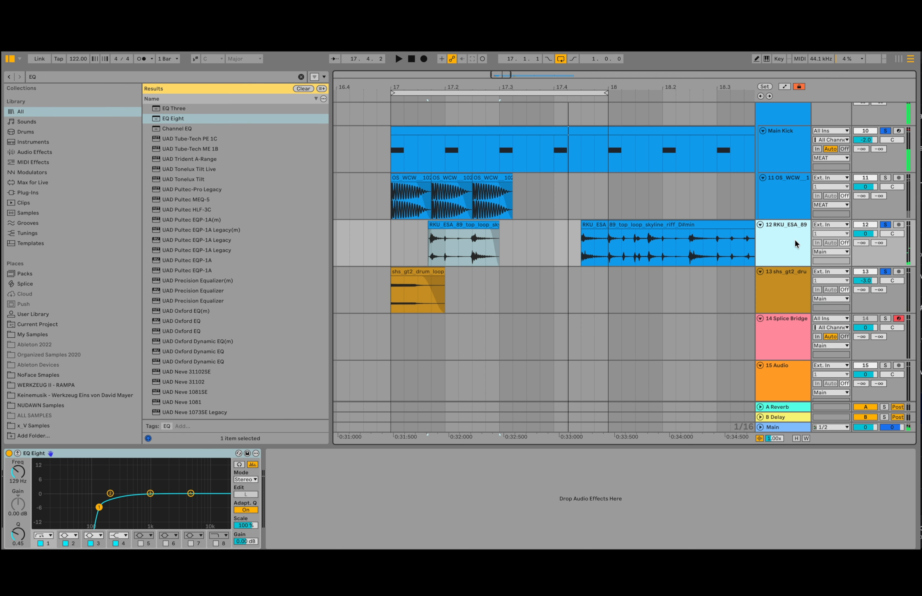
click(886, 224)
click(886, 224)
click(787, 238)
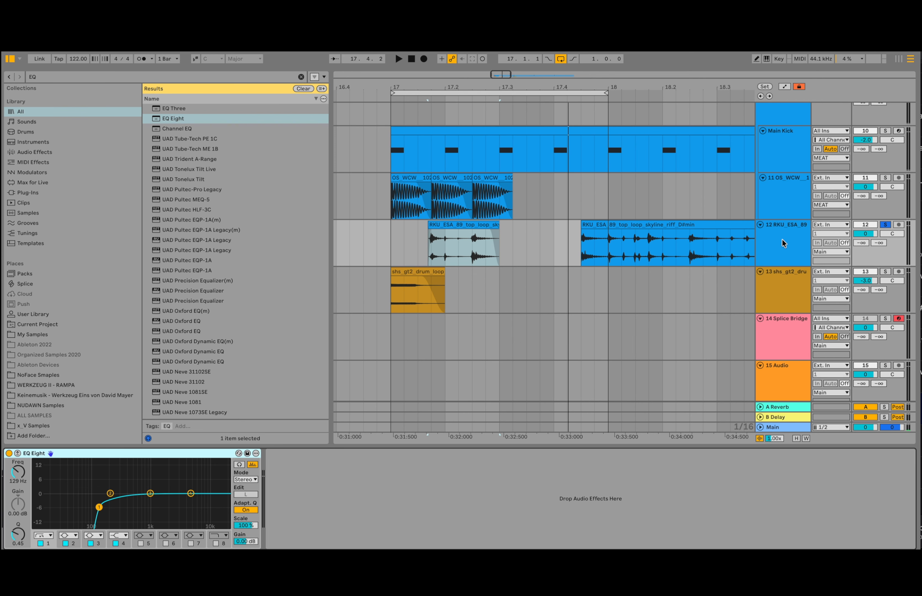
- Split the second RKU_ESA_89 clip on track 12 at 18.1.1 and delete the portion after the split
click(608, 252)
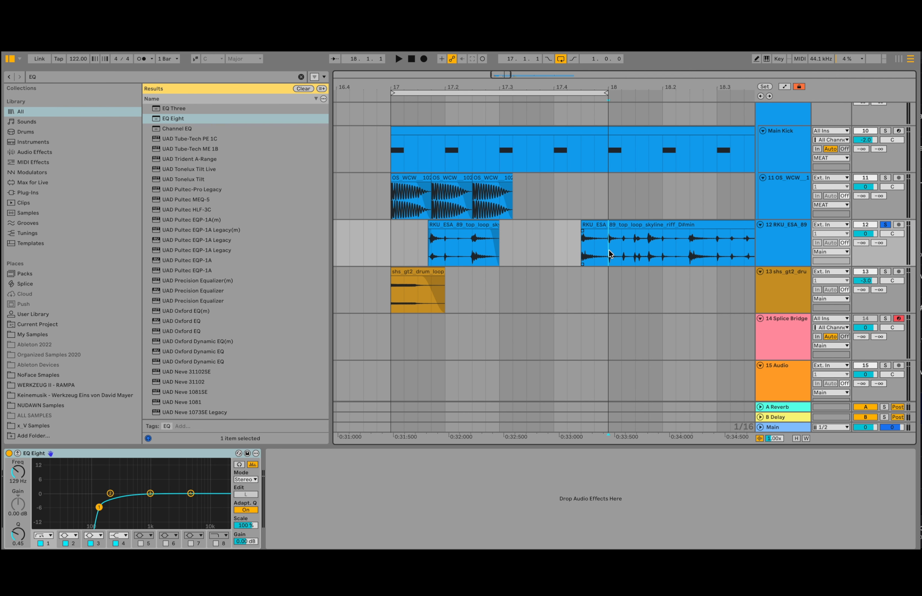
key(ctrl+e)
click(656, 222)
key(Delete)
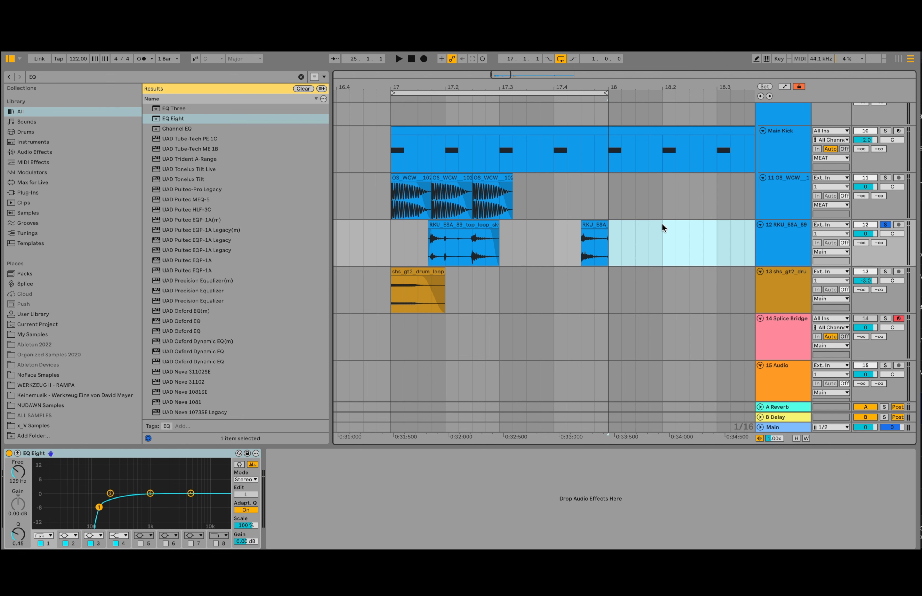
- Search the browser for "cla gui", add CLA Guitars (s) to track 12 and play the soloed track
double_click(769, 241)
click(51, 77)
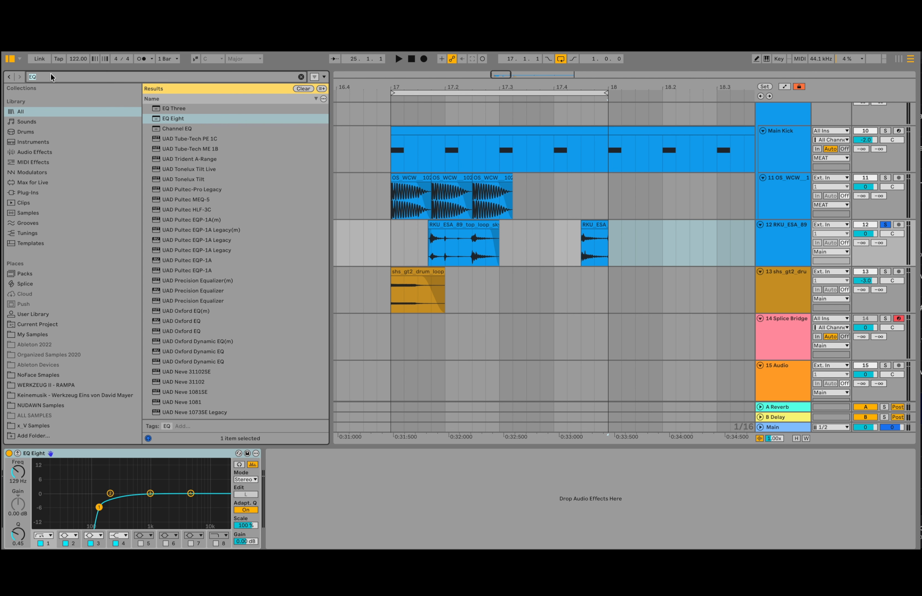
text(cla gui)
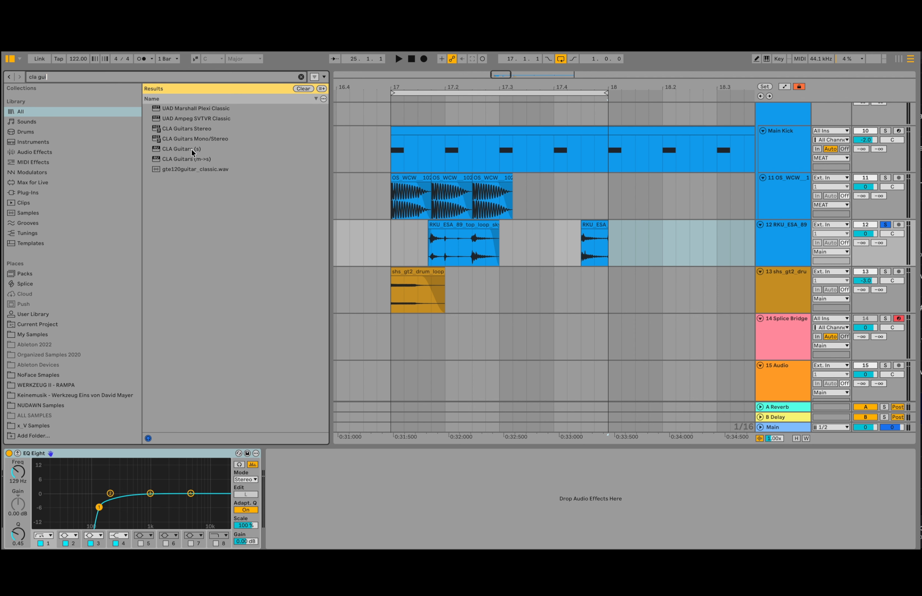
double_click(191, 149)
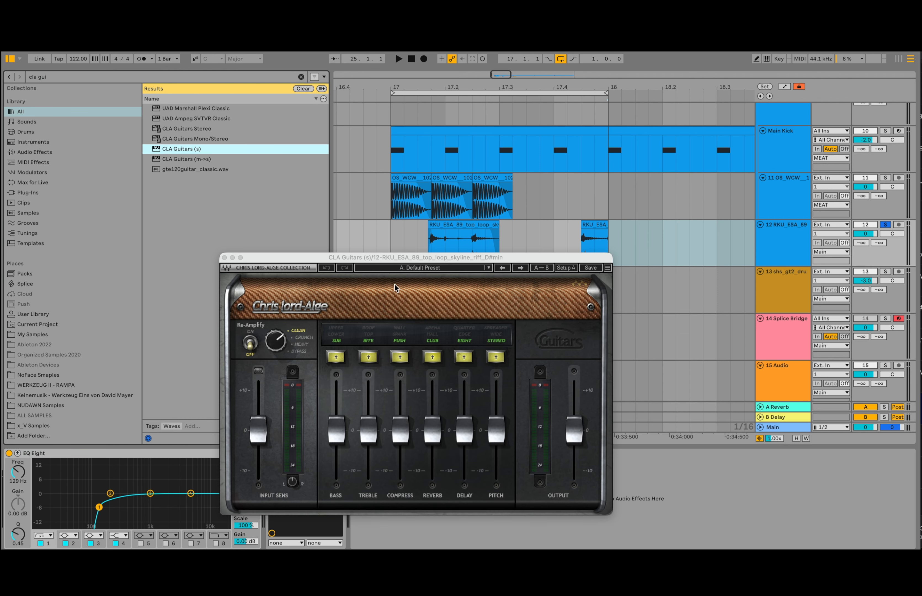
click(389, 238)
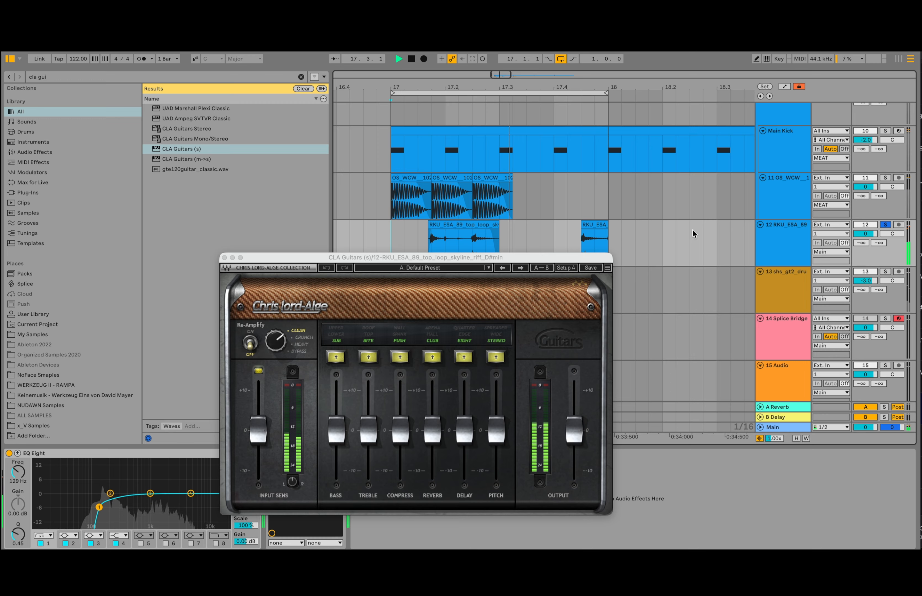
- Lower the Delay fader in CLA Guitars and switch the delay off while auditioning track 12
click(464, 437)
drag(464, 437, 464, 465)
click(465, 359)
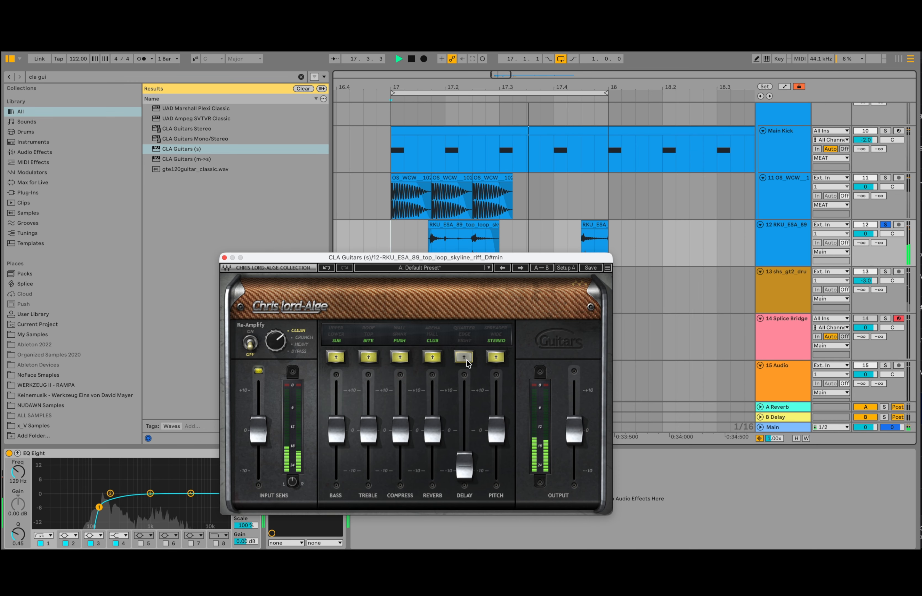
click(523, 213)
click(522, 228)
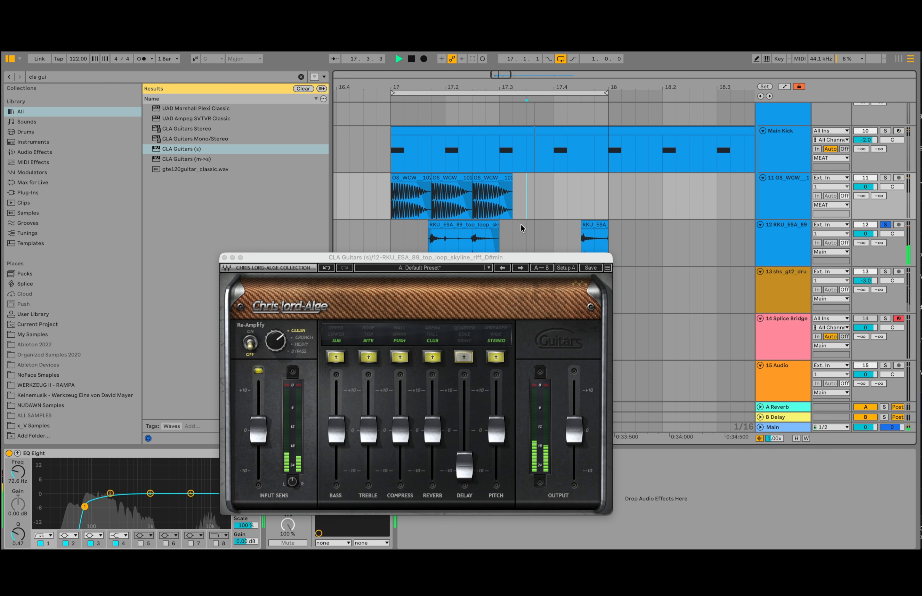
click(539, 243)
click(538, 242)
key(space)
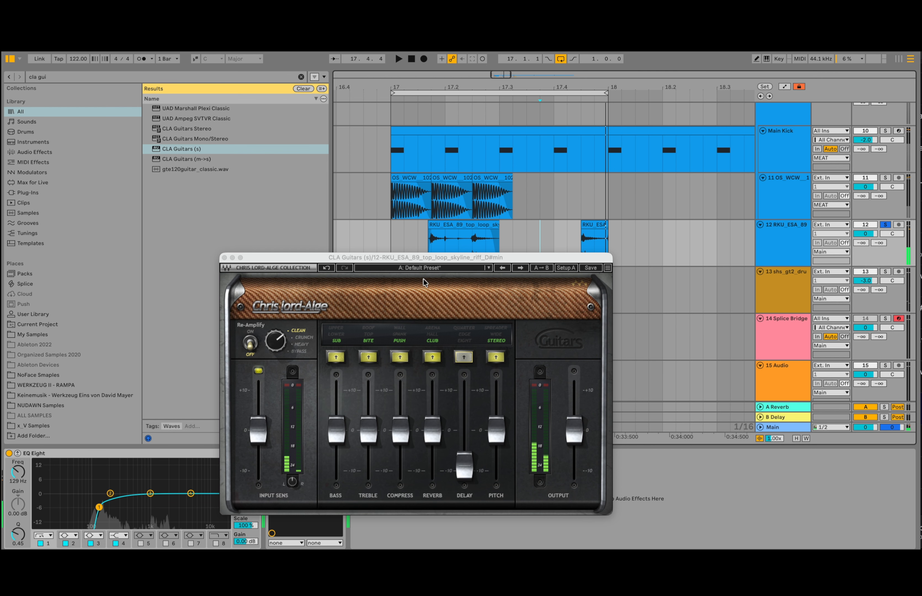
- Close the CLA Guitars window, unsolo track 12 and play bar 17 with all tracks
click(224, 258)
click(884, 224)
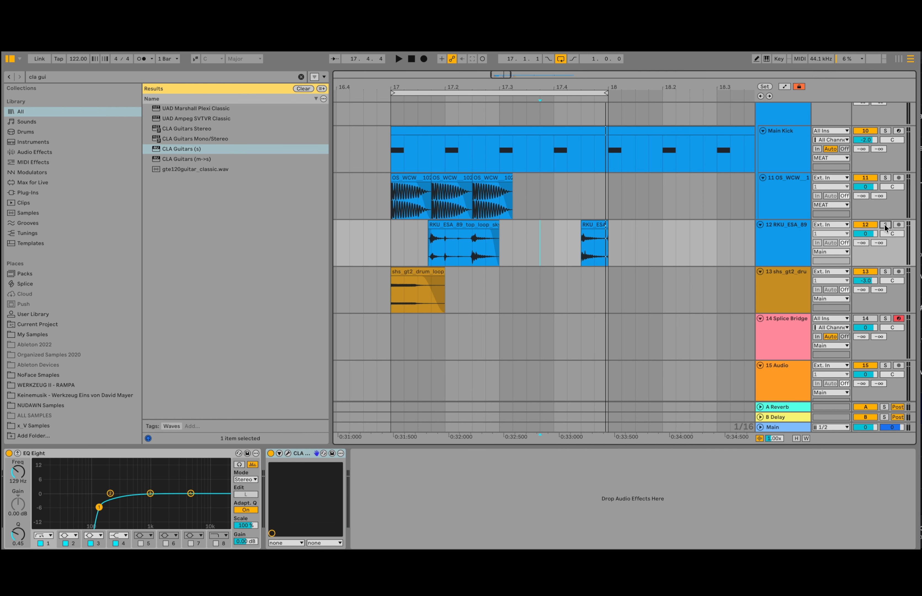
drag(547, 87, 501, 58)
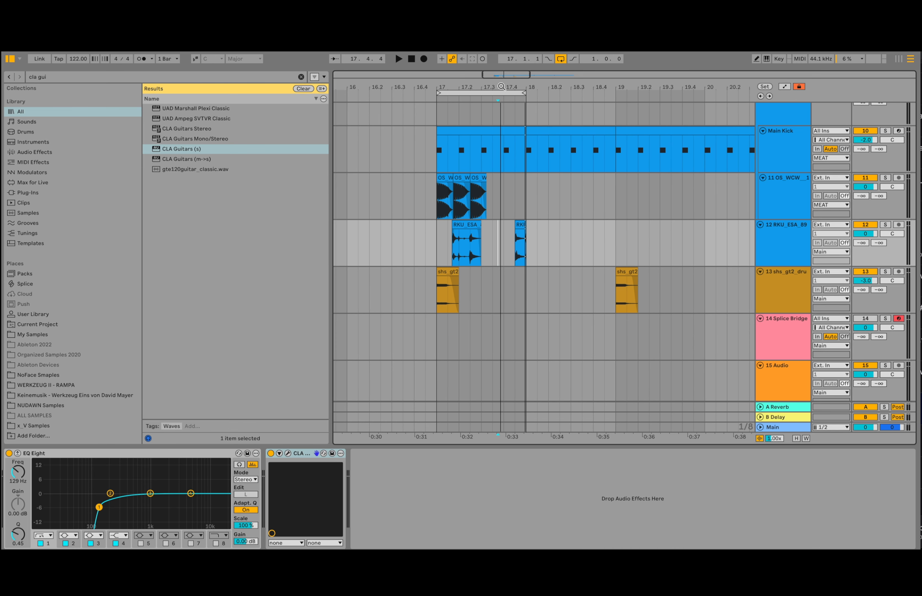
mouse_move(525, 94)
mouse_down()
mouse_move(609, 99)
mouse_move(521, 107)
mouse_up()
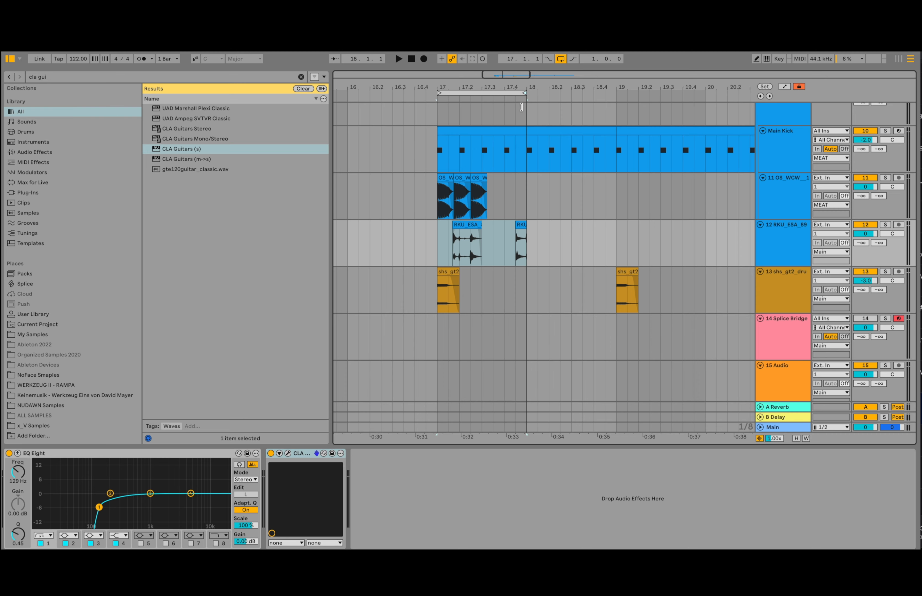
key(space)
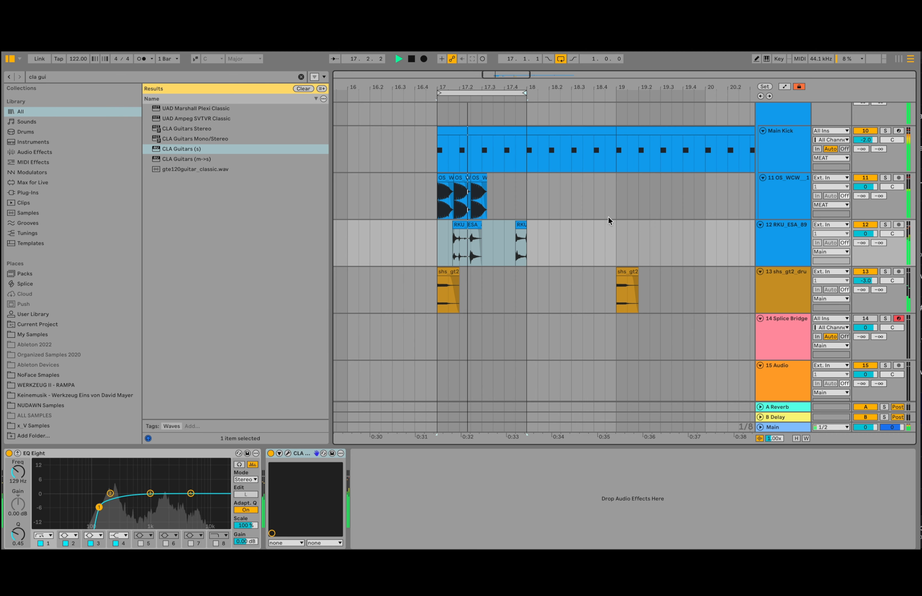
- Solo track 11 OS_WCW and enable band 8 of its EQ Eight as a high cut at about 3 kHz
click(782, 195)
click(886, 178)
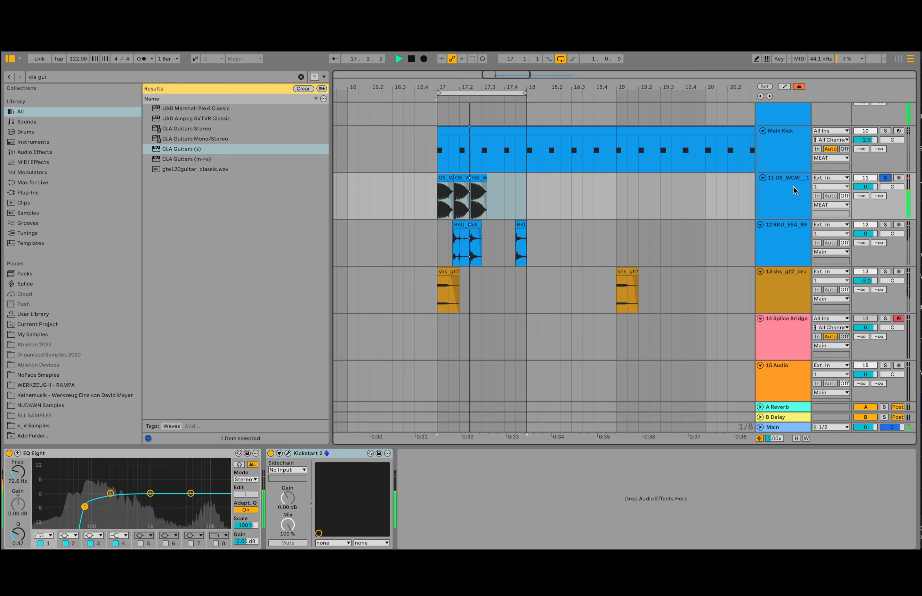
key(space)
click(217, 544)
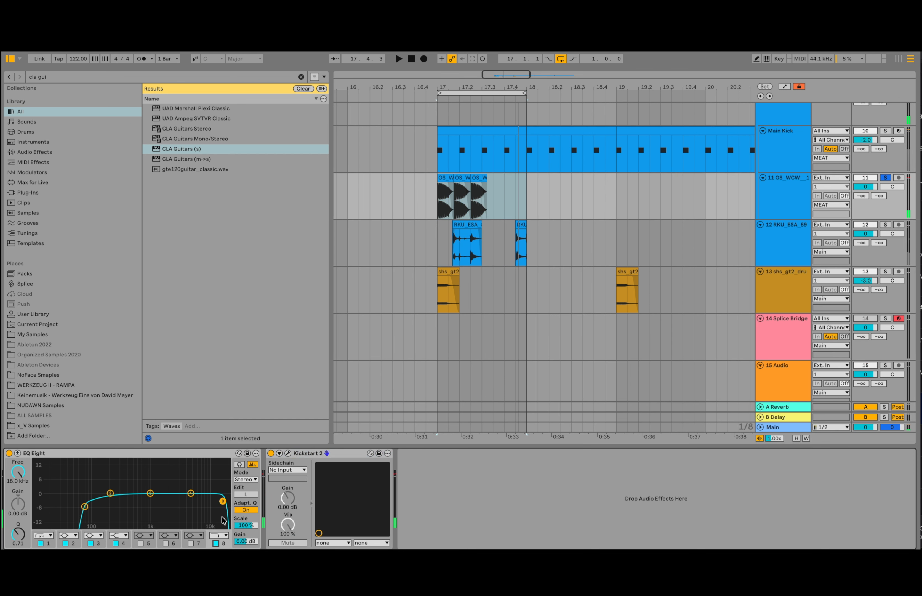
key(space)
key(space)
drag(225, 501, 176, 500)
key(space)
key(space)
key(space)
- Set the low cut on track 11's EQ Eight to 77.4 Hz, unsolo the track and play the full mix
mouse_move(84, 506)
mouse_down()
mouse_move(100, 507)
mouse_move(86, 507)
mouse_up()
key(space)
key(space)
key(space)
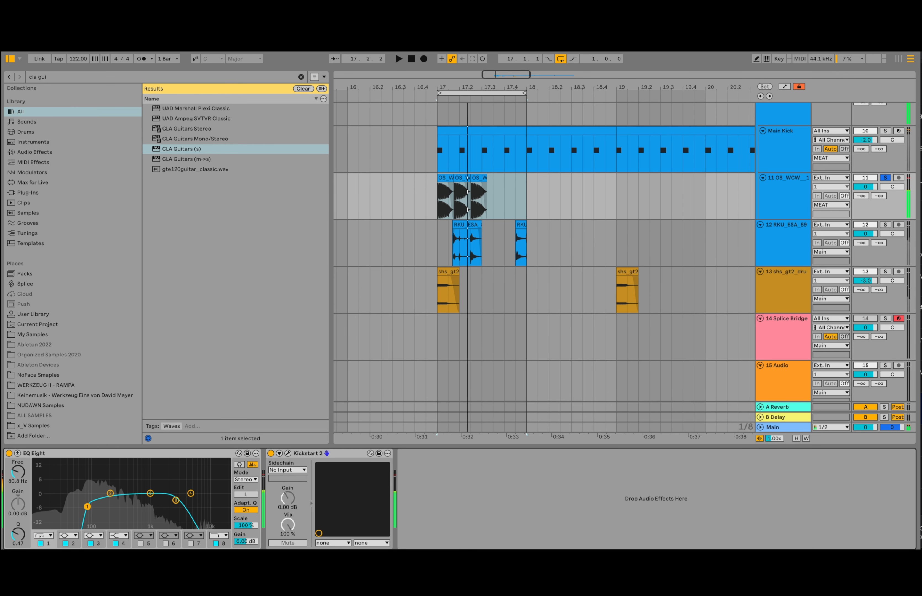
key(space)
key(space)
click(886, 178)
key(space)
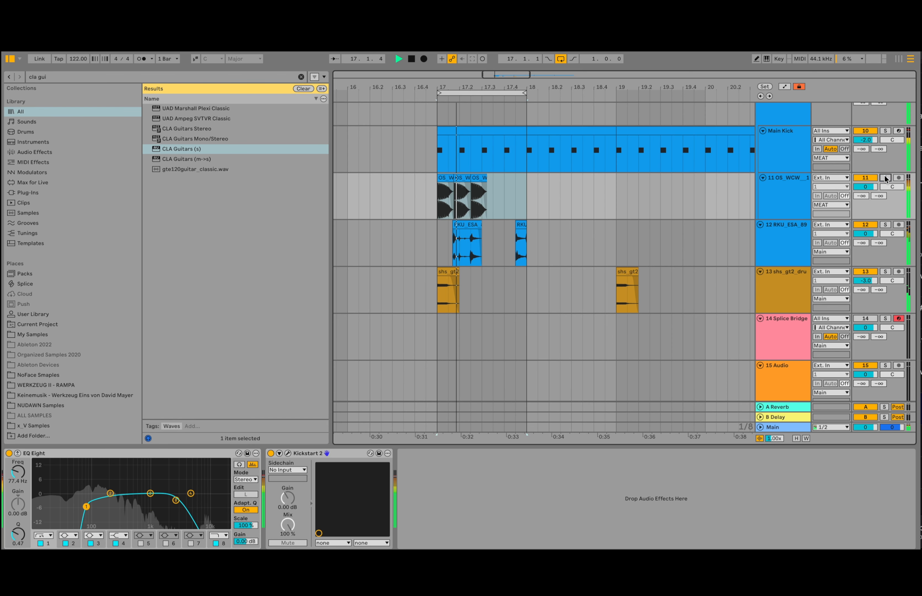
- Delete the shs_gt2 clip at bar 19 on track 13 and extend the loop to two bars, ending at 19.1.1
click(633, 271)
key(Delete)
key(space)
drag(526, 93, 616, 94)
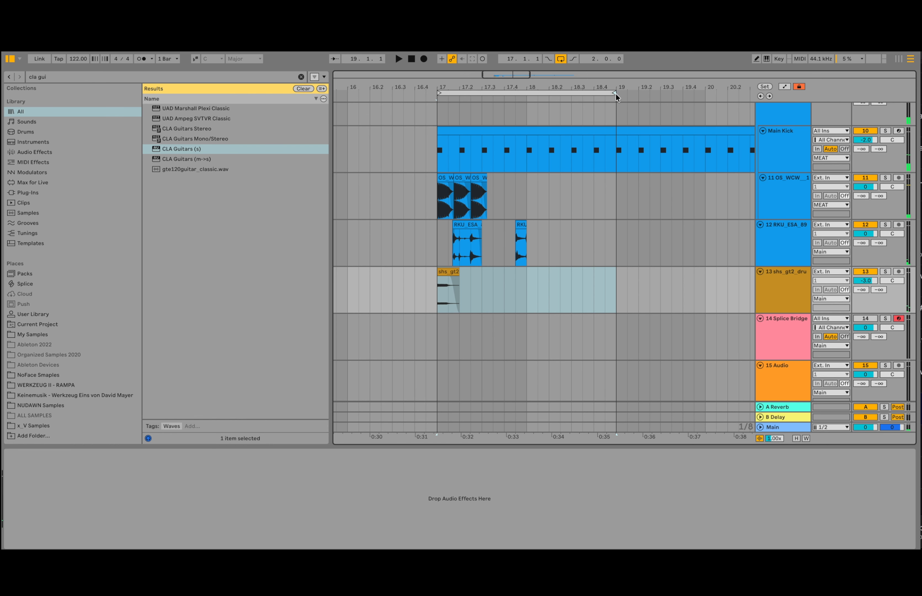
- Duplicate bar 17 of tracks 11 to 13 into bar 18, keeping only the RKU_ESA_89 copies on track 12, and audition the loop
drag(528, 294, 439, 200)
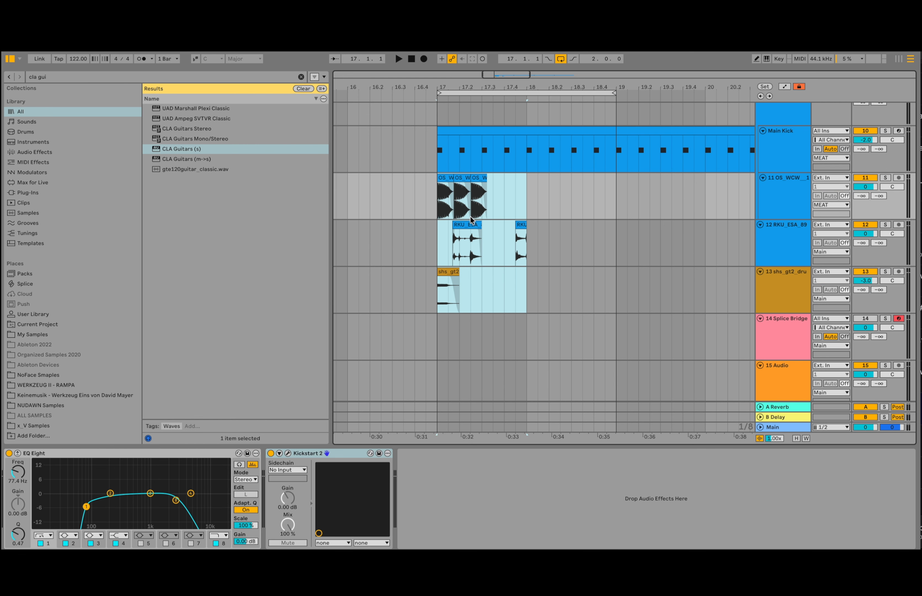
key(ctrl+d)
click(605, 289)
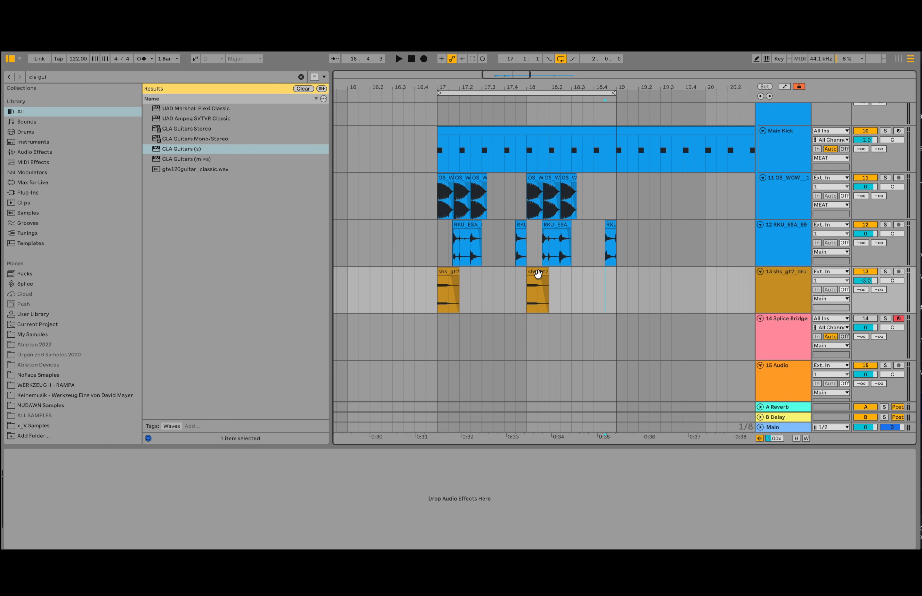
drag(608, 205, 530, 203)
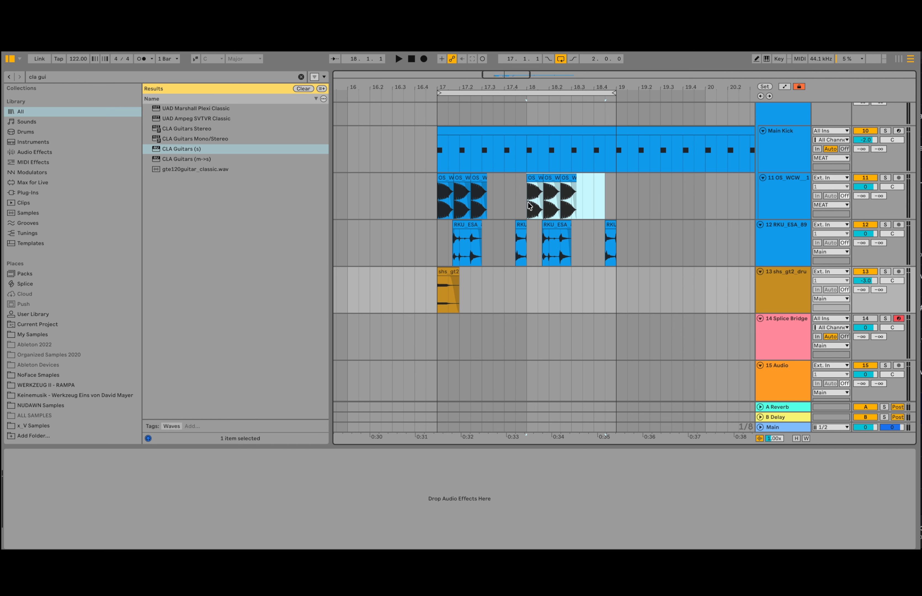
key(Delete)
click(441, 152)
key(space)
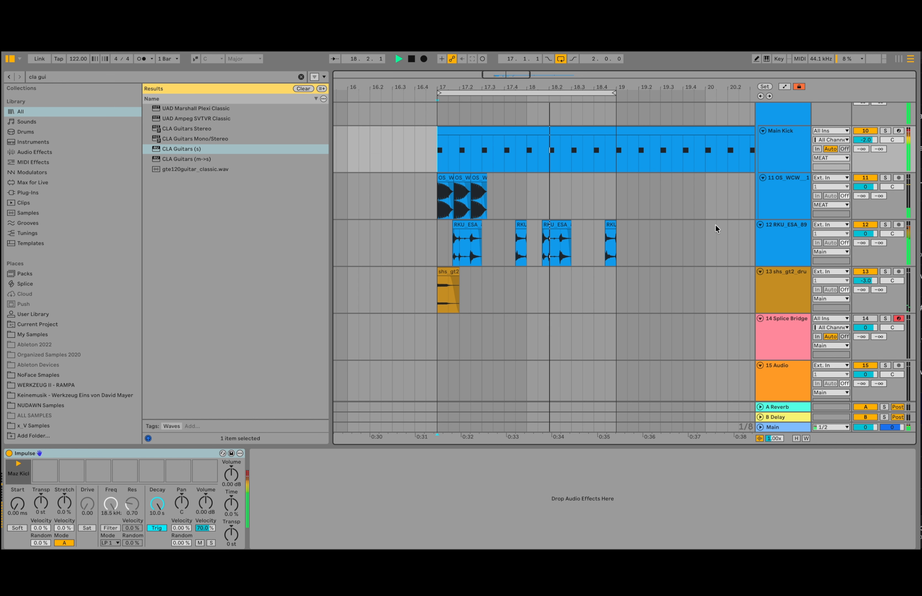
key(space)
- Insert a new audio track below track 13 shs_gt2
click(769, 306)
right_click(769, 306)
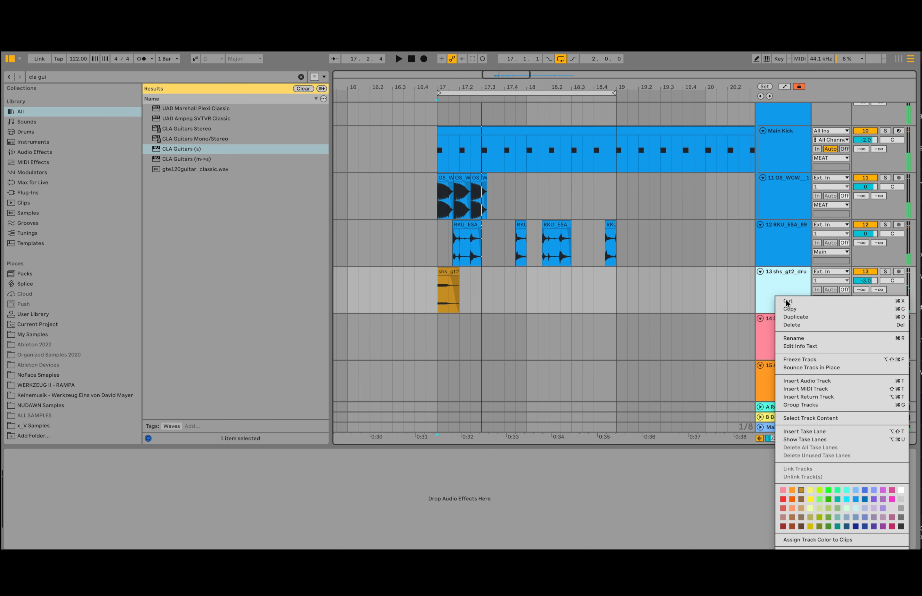
click(813, 380)
scroll(696, 234, down, 4)
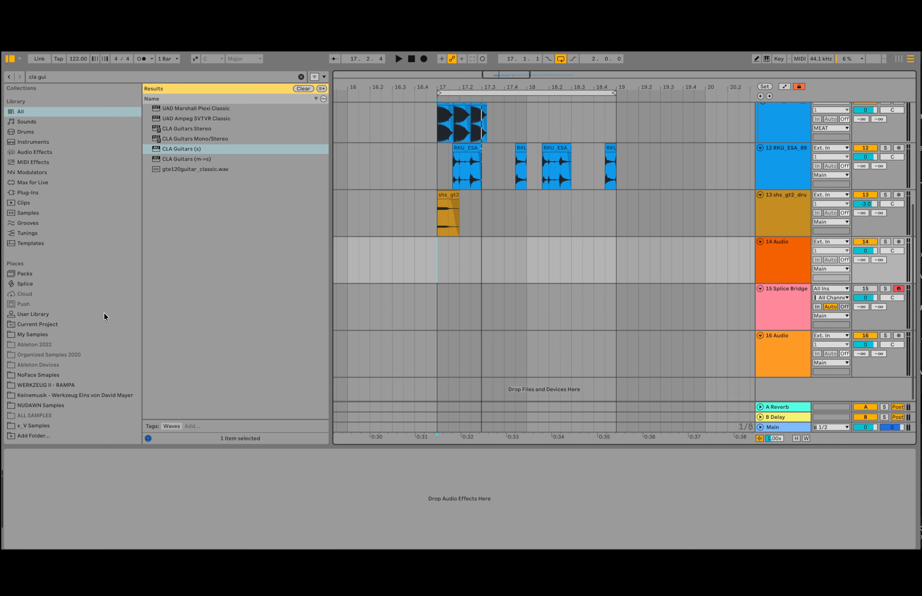
- Clear the browser search and preview the AE_110 and RO_043 shaker loops in the Shakers folder of NUDAWN Samples
click(80, 76)
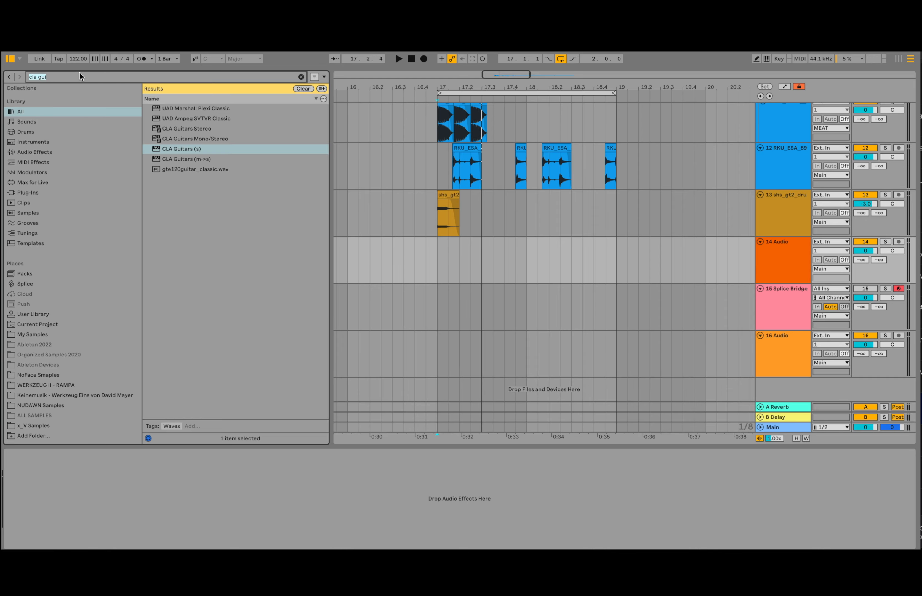
key(BackSpace)
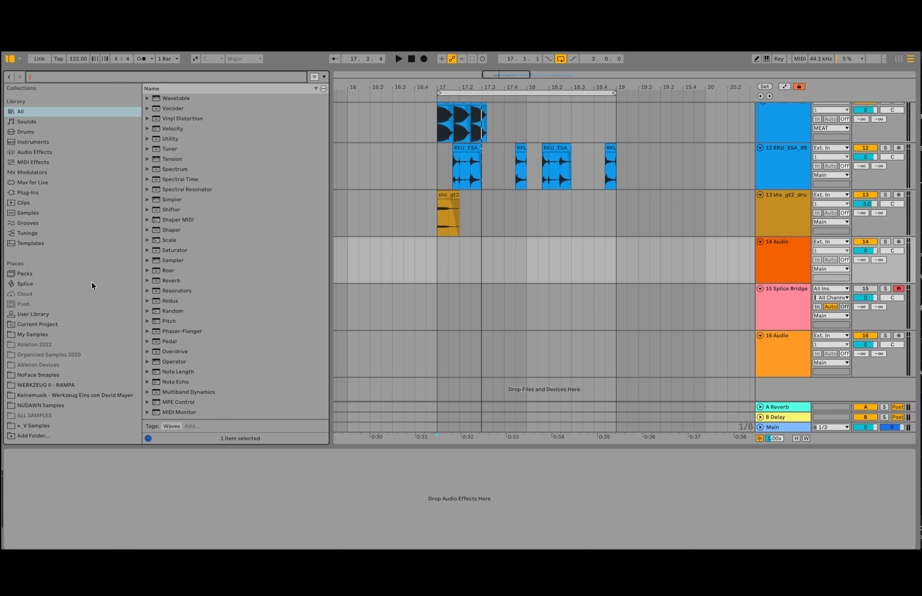
click(79, 406)
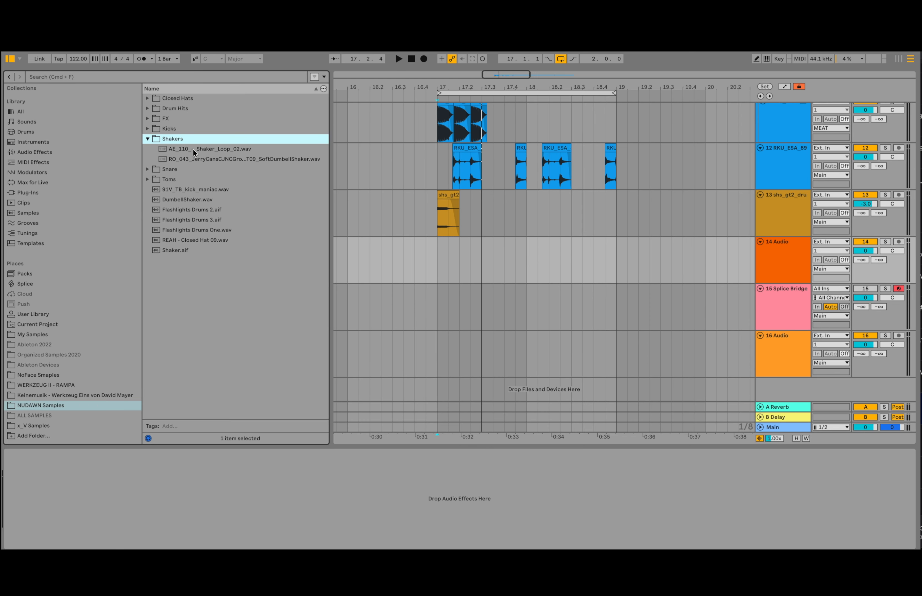
click(193, 150)
click(202, 160)
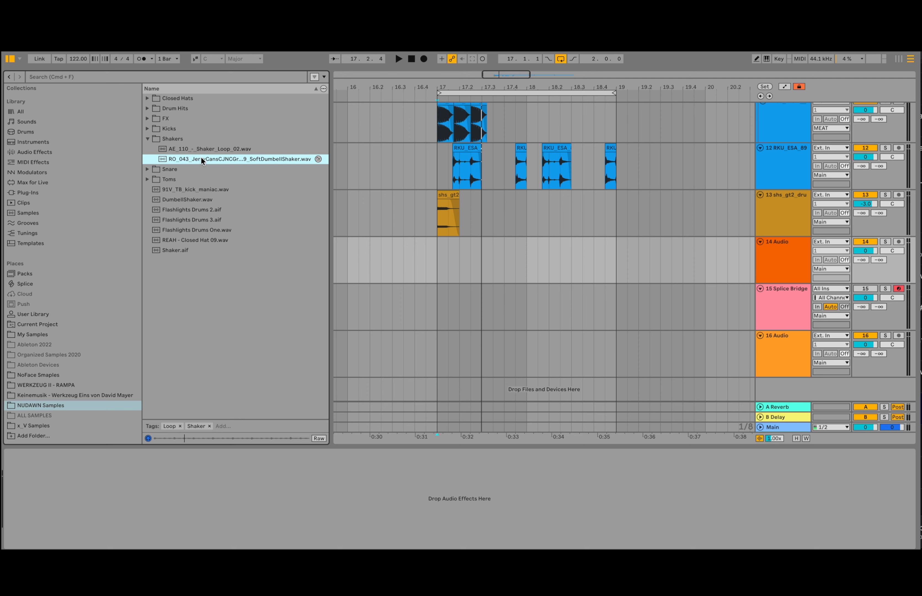
click(204, 150)
click(202, 159)
- Place the RO_043 SoftDumbellShaker loop on audio track 14 at bar 17 and play it with the groove
drag(202, 159, 435, 252)
click(439, 262)
key(space)
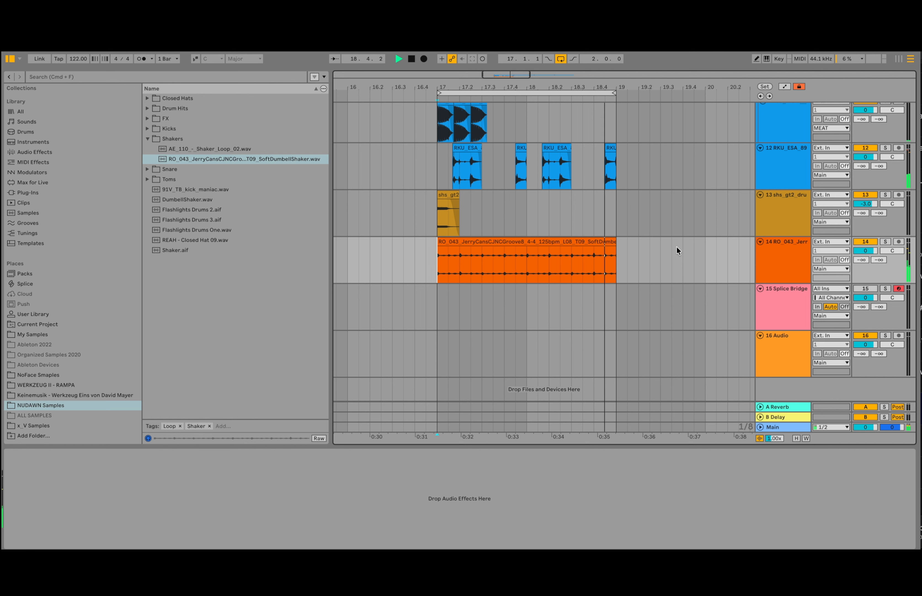
- Preview AE_110 Shaker_Loop_02 and the looped groove from bar 17, and select track 15 Splice Bridge
click(257, 152)
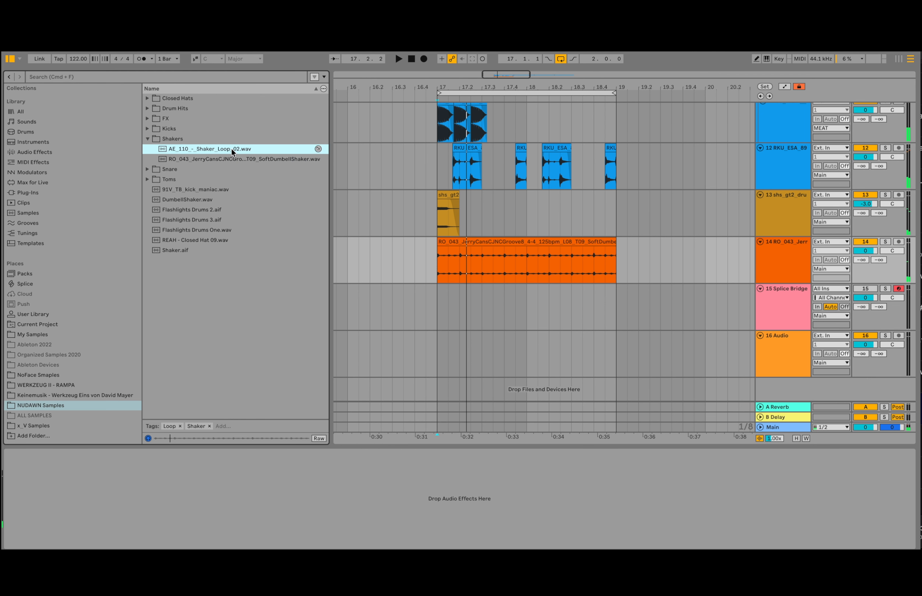
click(440, 222)
key(space)
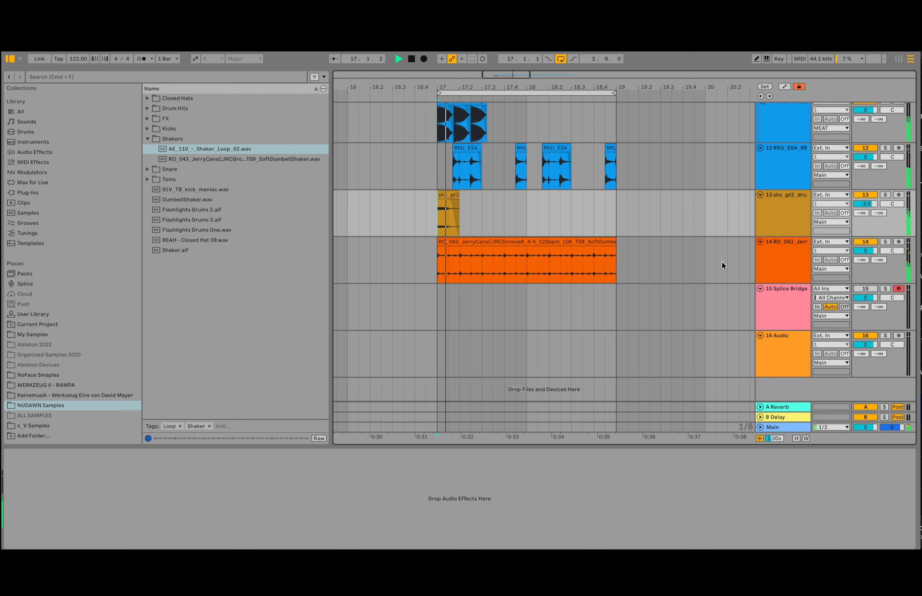
key(space)
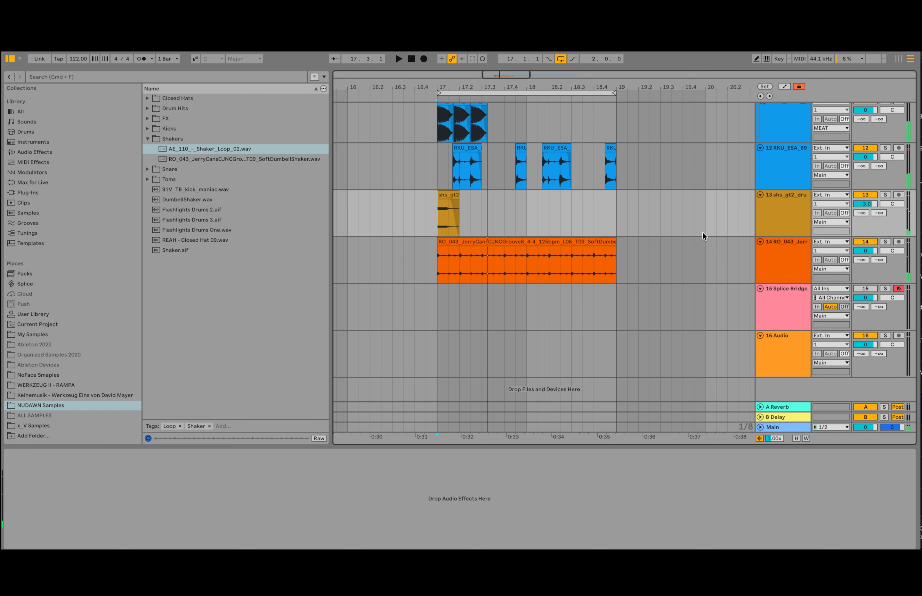
click(773, 308)
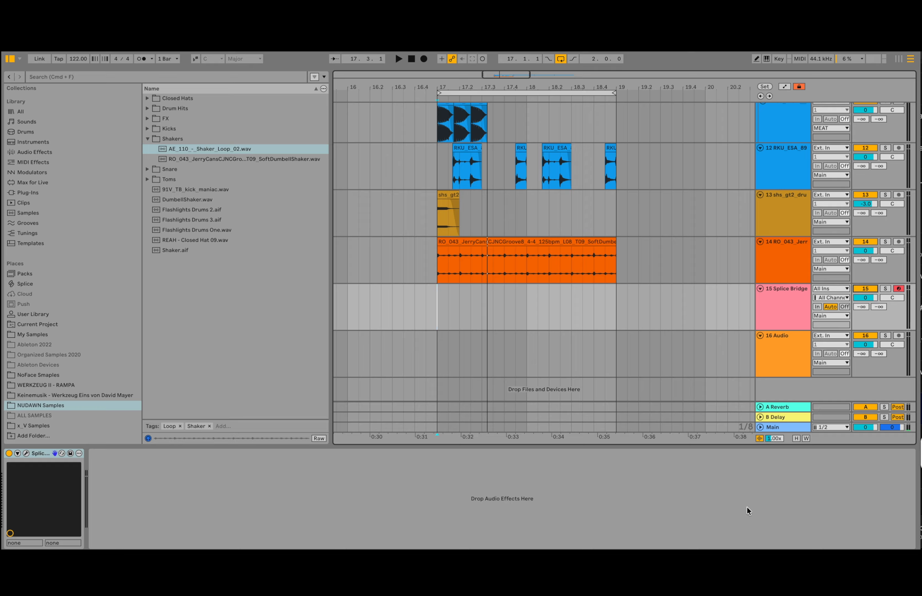
- Switch to the Splice app, search for "stab" and filter the results to loops
click(760, 564)
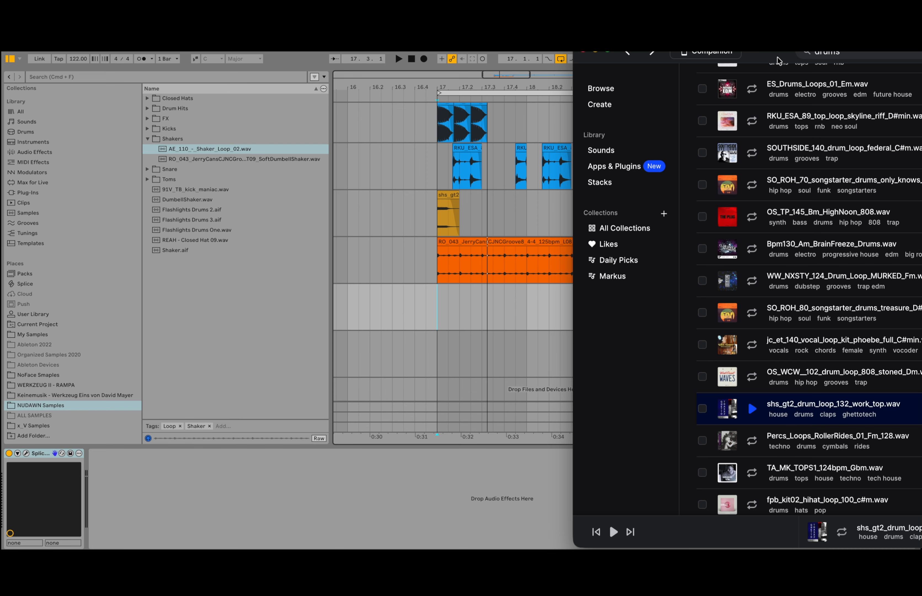
drag(777, 56, 322, 104)
click(432, 102)
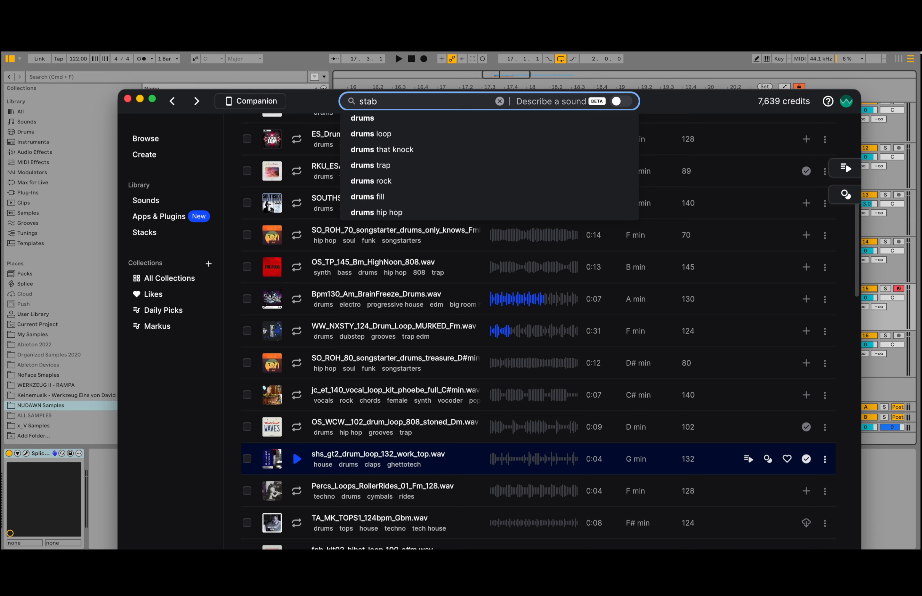
text(stab)
key(Return)
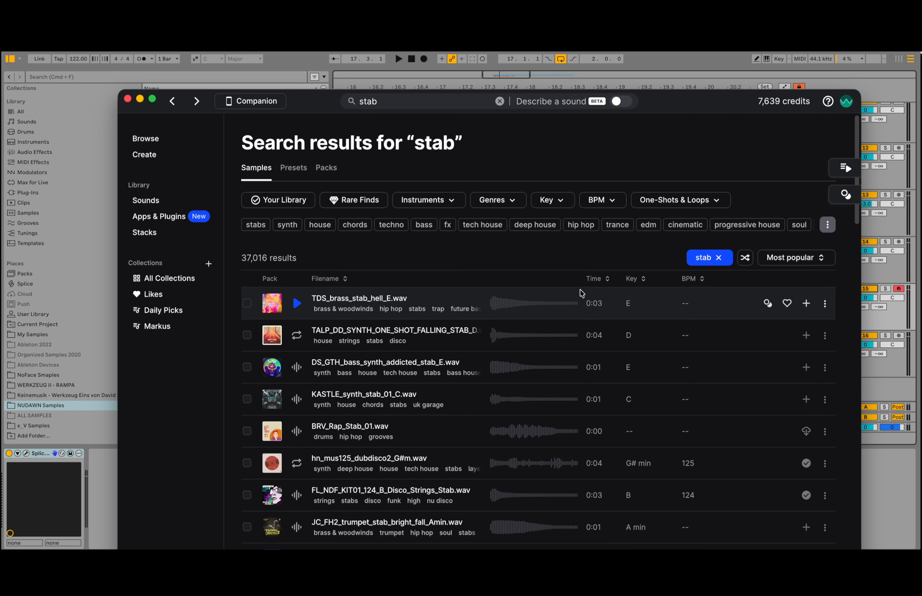
click(716, 202)
click(667, 232)
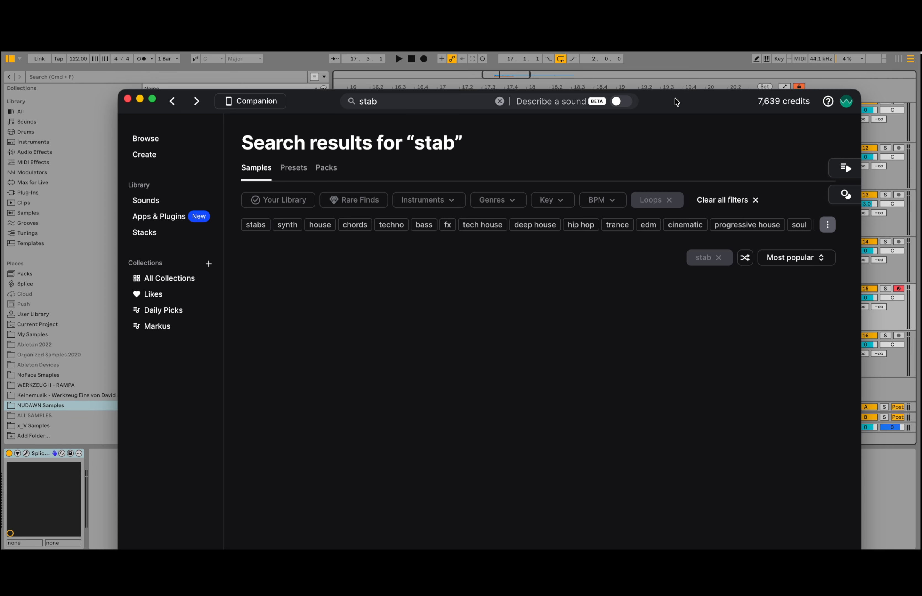
drag(675, 96, 679, 46)
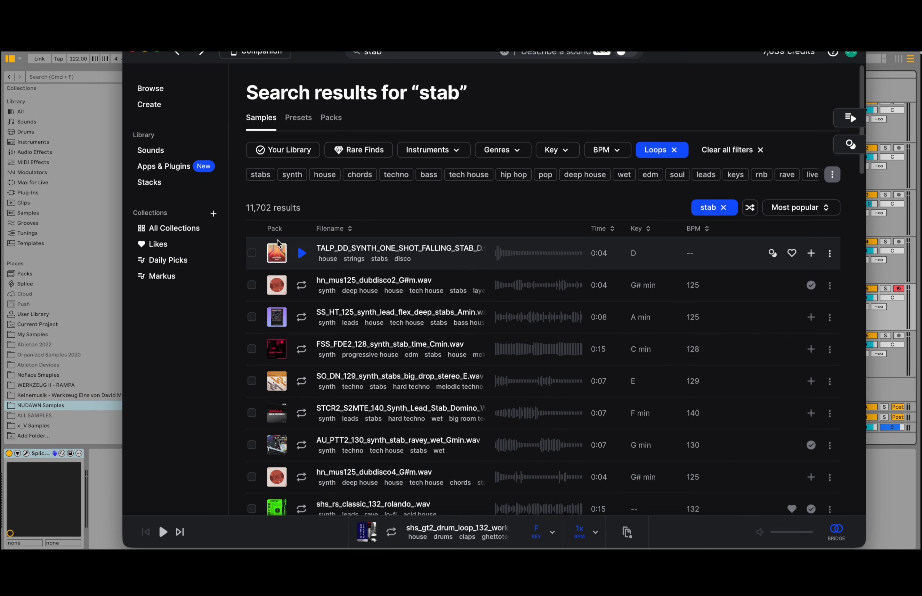
- Preview hn_mus125_dubdisco2_G#m.wav, open results page 8 and preview the OEB_Keys_FX_2, TL_AC_FX, 007_Synth_Stab and FL_PT_KIT02 loops
click(300, 285)
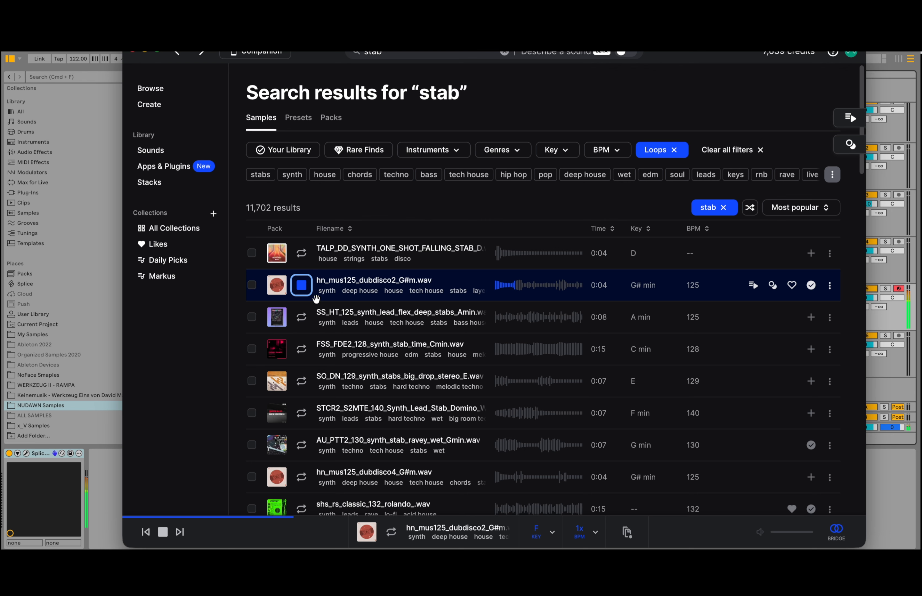
scroll(312, 294, down, 20)
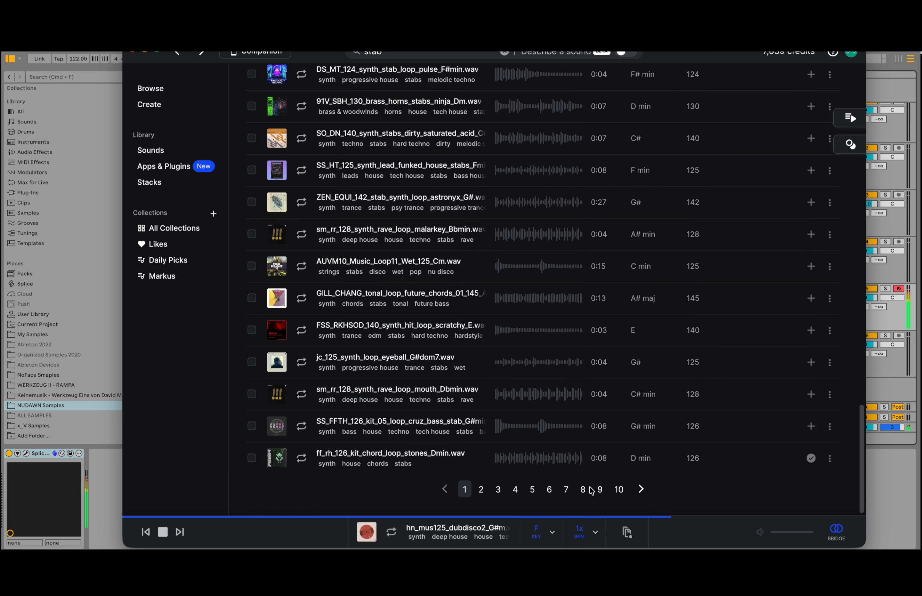
click(582, 489)
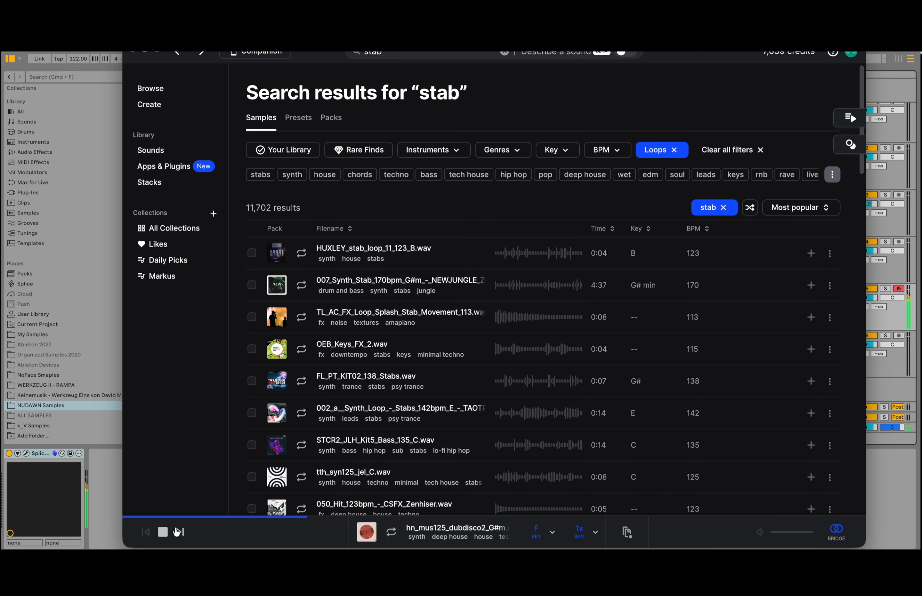
click(302, 349)
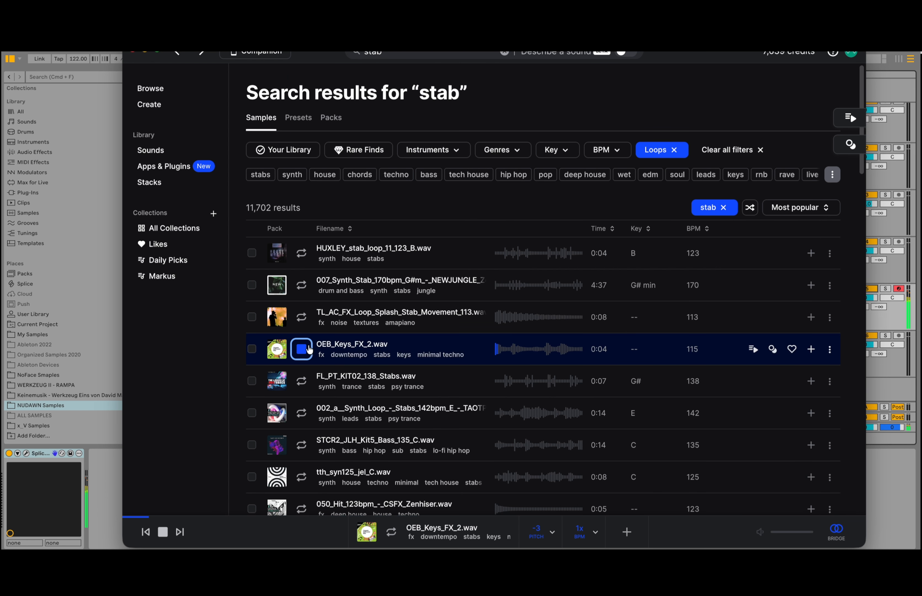
click(302, 318)
click(301, 285)
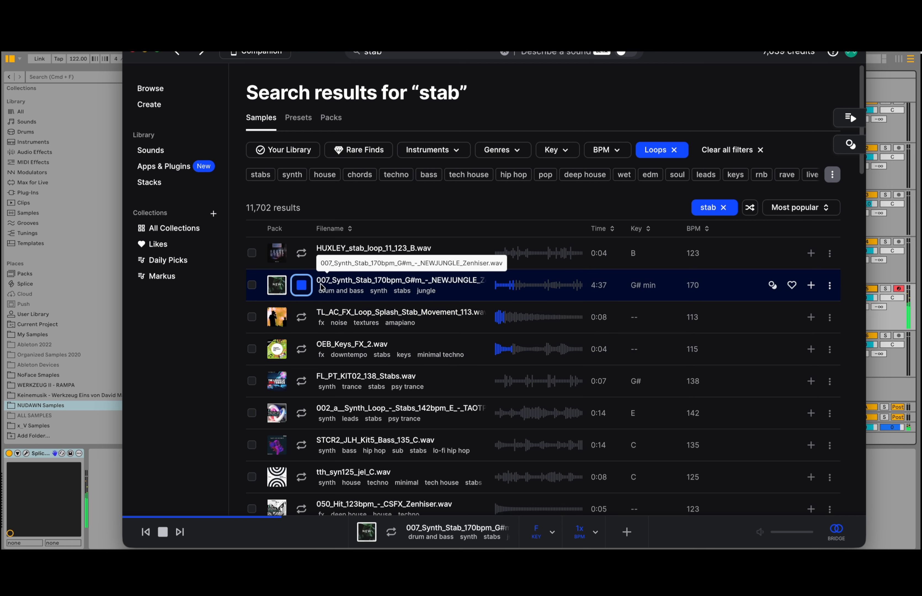
click(302, 381)
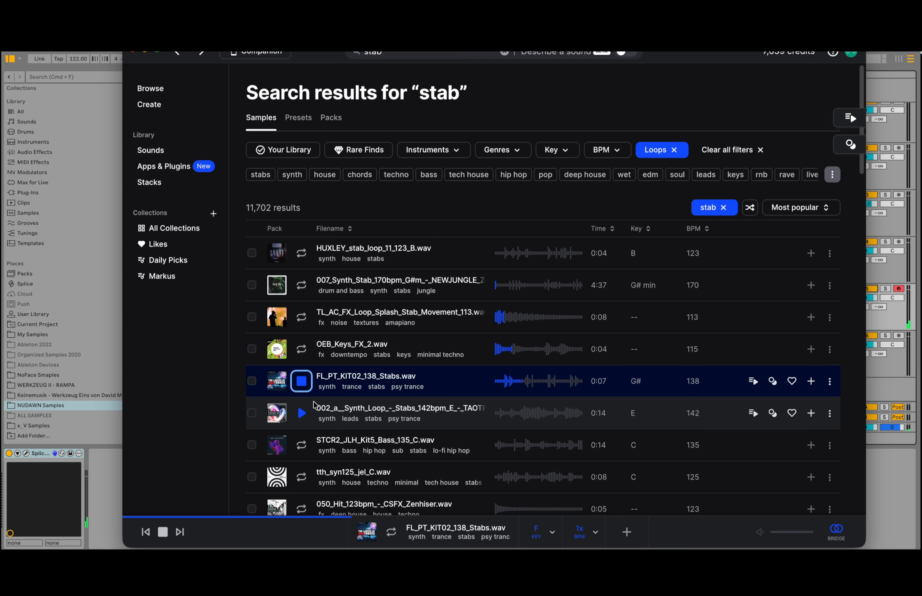
- Preview STCR2_JLH_Kit5_Bass_135_C.wav and tth_syn125_jel_C.wav from the stab results
scroll(314, 405, down, 3)
click(302, 353)
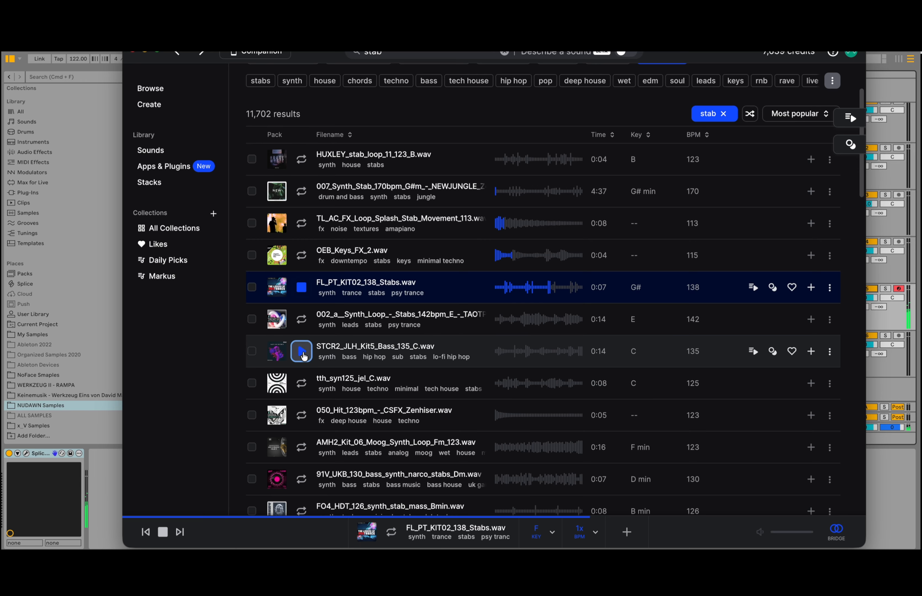
click(306, 389)
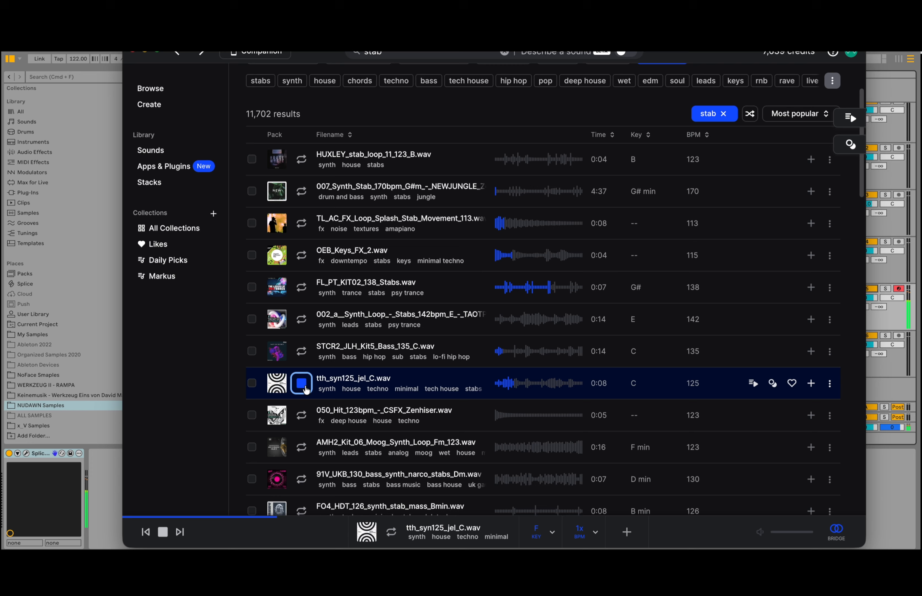
click(306, 390)
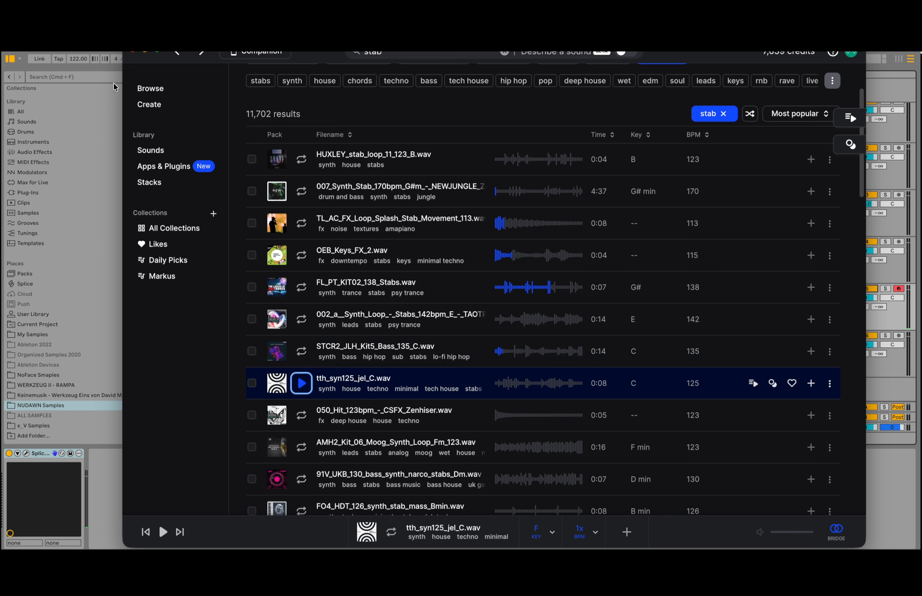
- Start the Ableton Live groove and audition tth_syn125_jel_C.wav in Splice along with it
click(112, 53)
key(space)
click(754, 565)
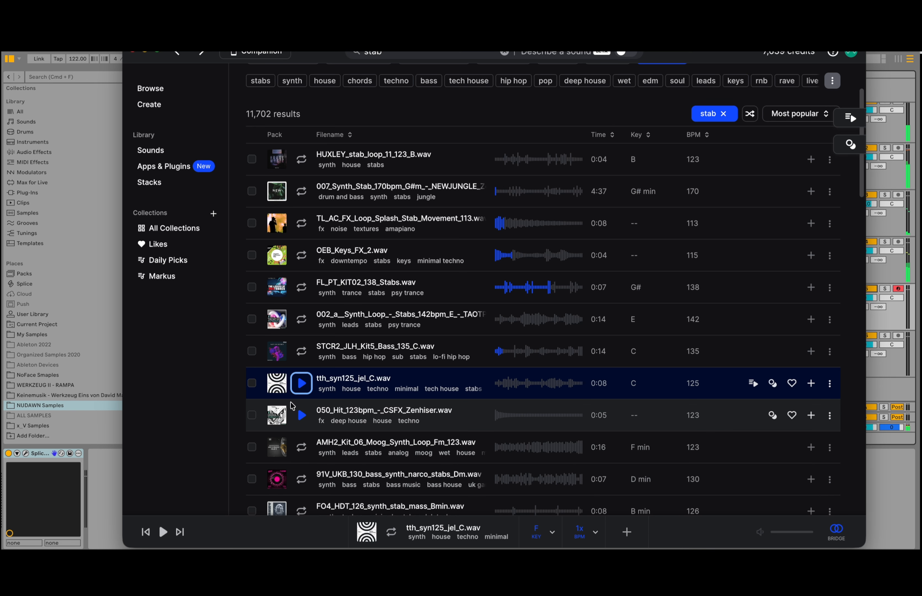
click(303, 385)
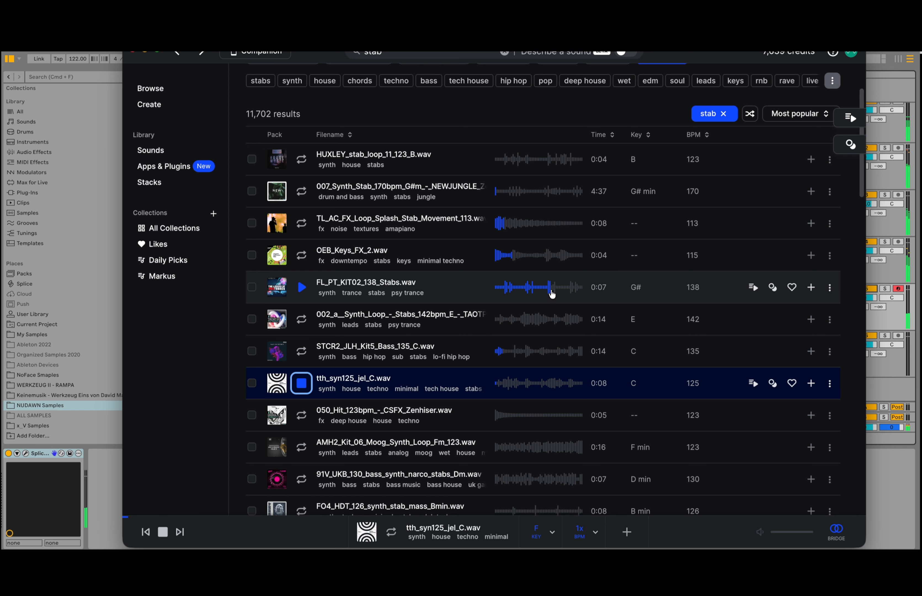
scroll(552, 294, down, 3)
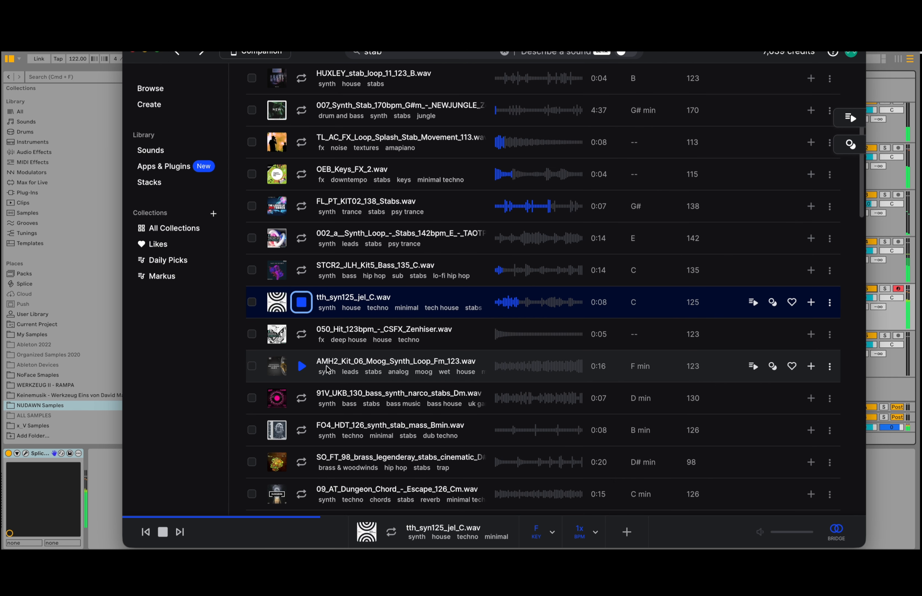
click(303, 304)
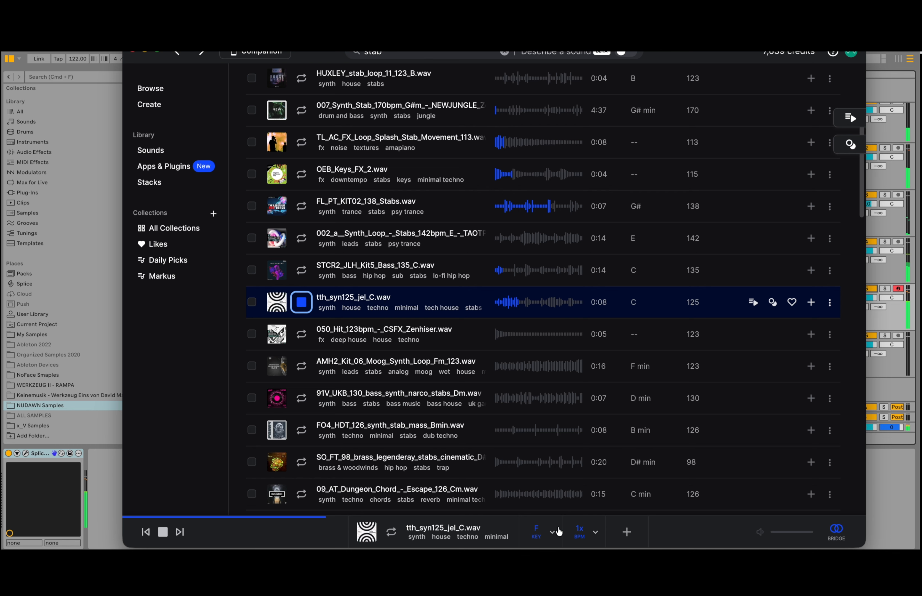
click(533, 530)
click(533, 530)
click(304, 304)
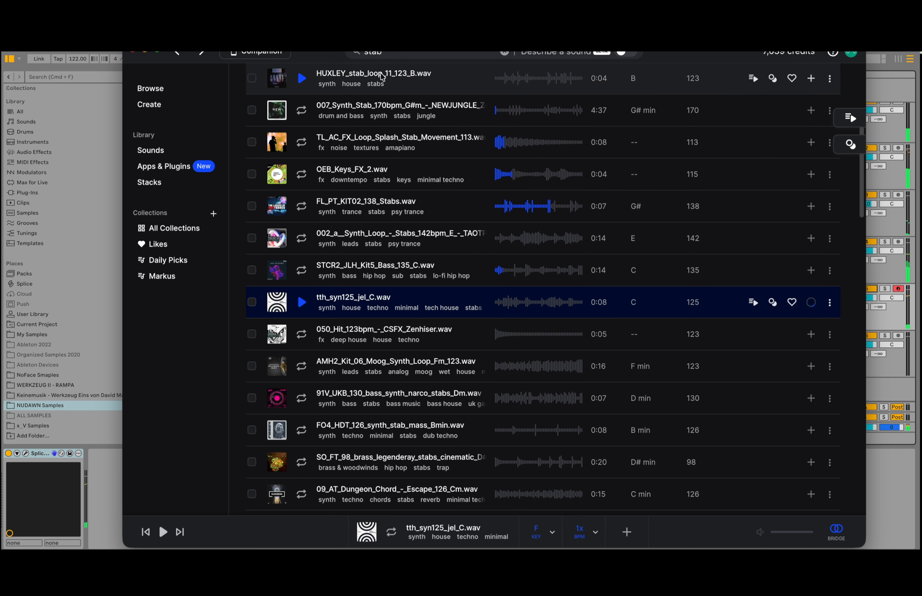
- Place tth_syn125_jel_C.wav from Splice on audio track 14 at bar 19 in Ableton Live and stop playback
drag(321, 59, 821, 115)
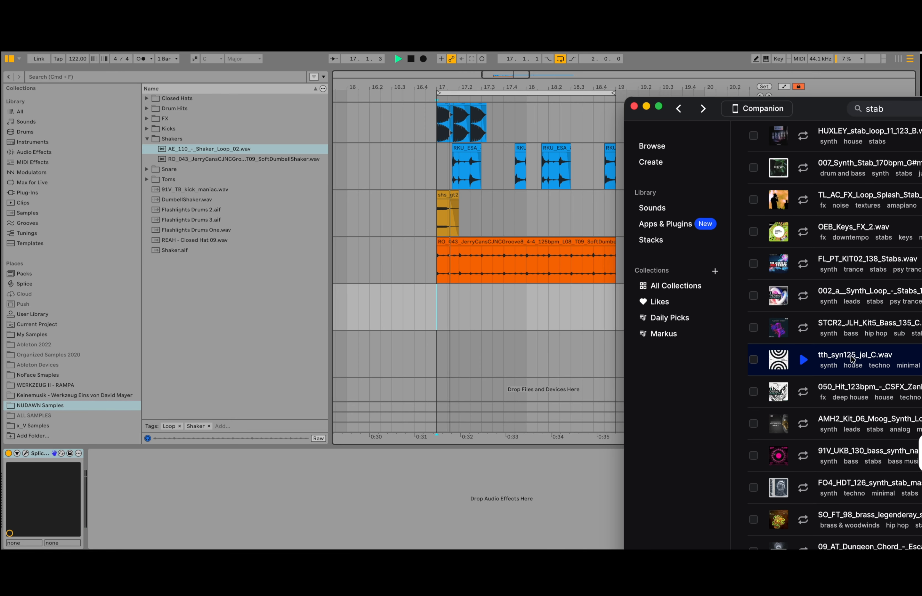
mouse_move(850, 357)
mouse_down()
mouse_move(632, 285)
mouse_move(620, 266)
mouse_move(611, 270)
mouse_up()
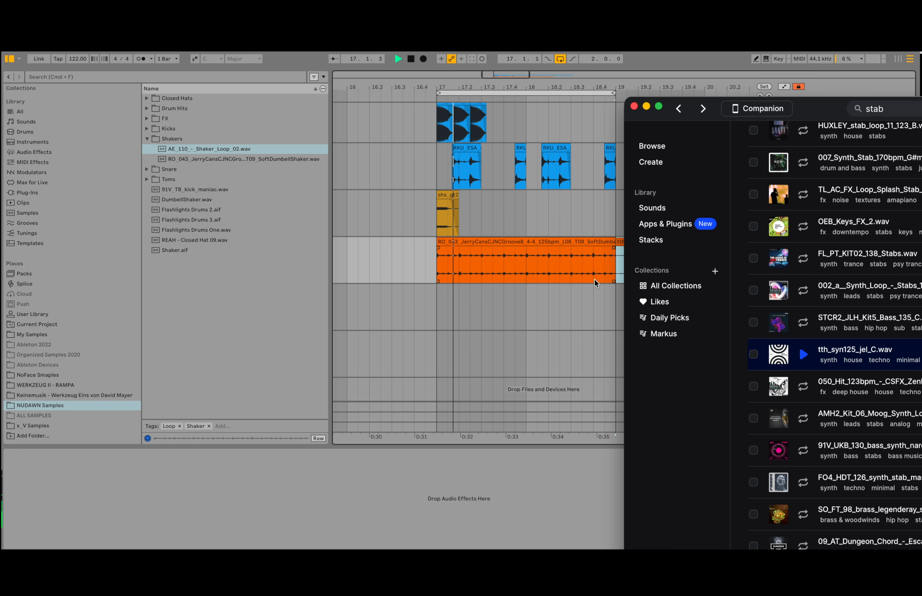
click(582, 302)
key(space)
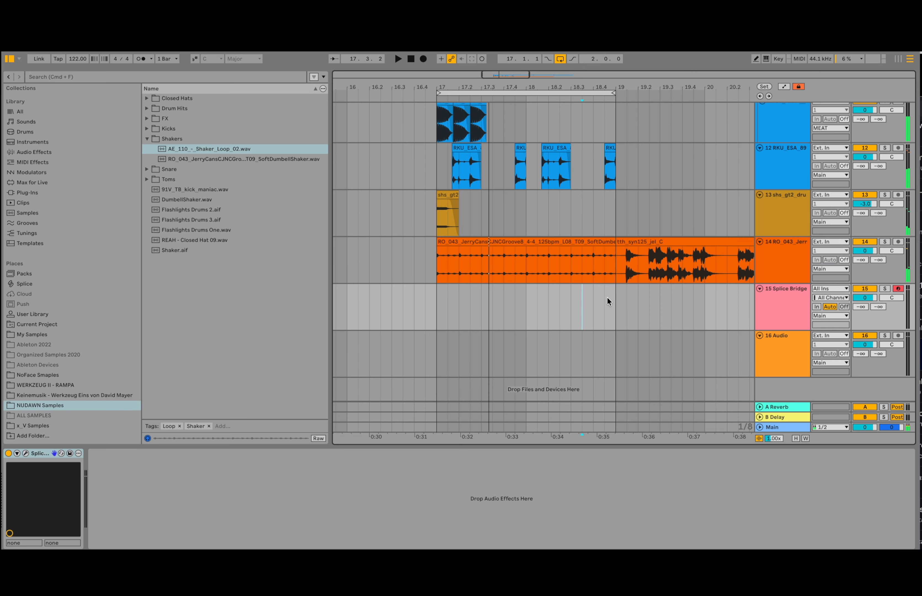
- Insert a new audio track below track 14 and move the tth_syn125_jel_C clip onto it at bar 17
right_click(776, 261)
click(791, 349)
drag(671, 243, 485, 289)
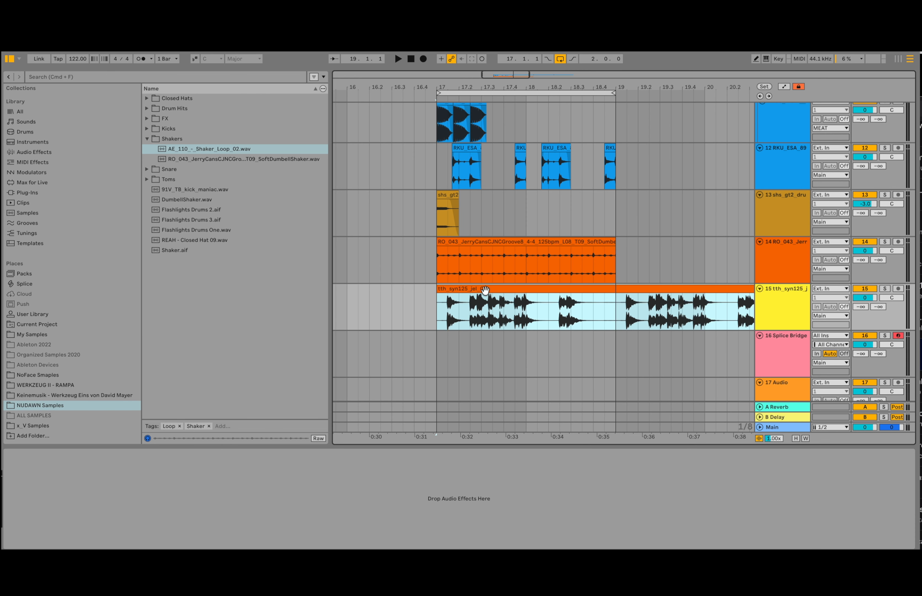
- Transpose the tth_syn125_jel_C clip to +5 semitones
double_click(485, 289)
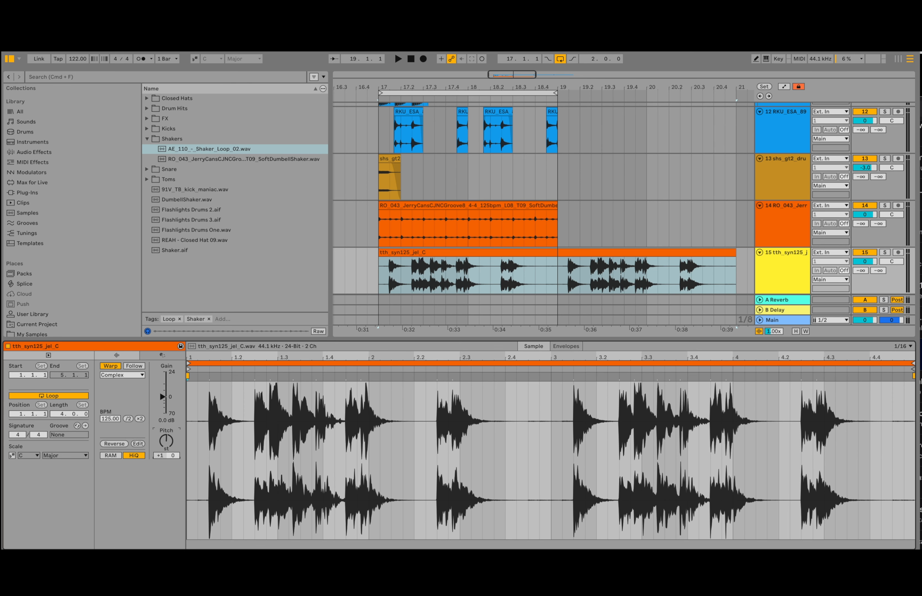
scroll(618, 183, down, 3)
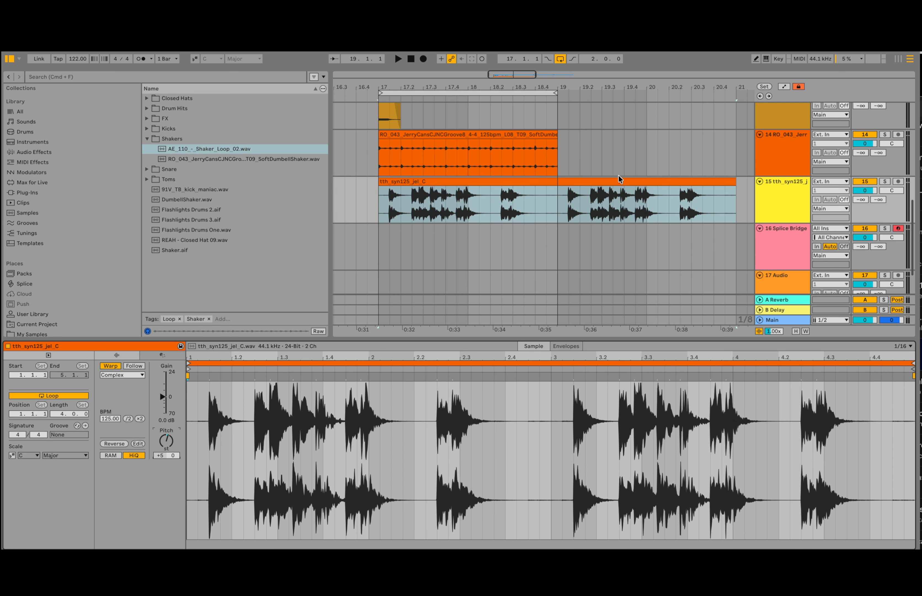
drag(579, 90, 606, 93)
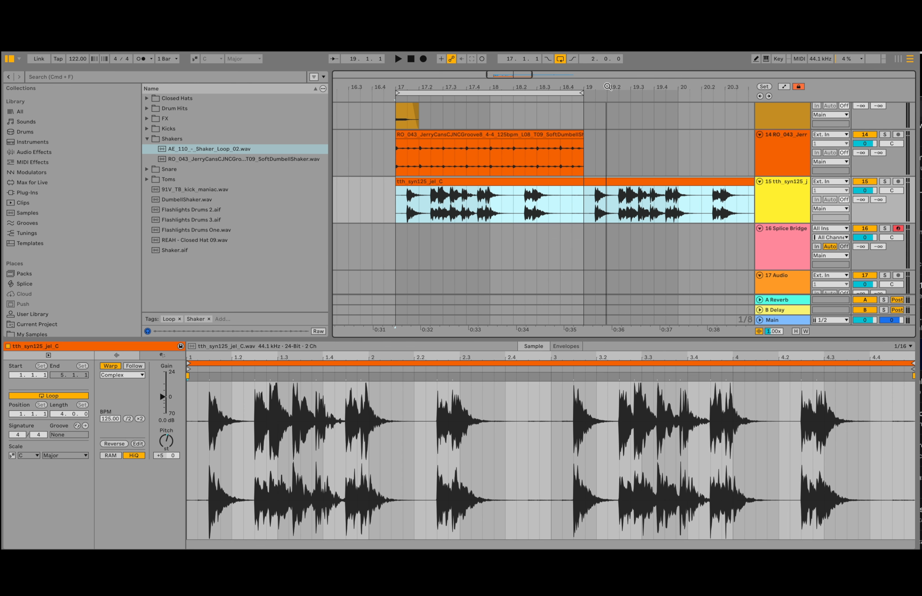
- Solo track 15 and play the stab loop from bar 17
click(401, 208)
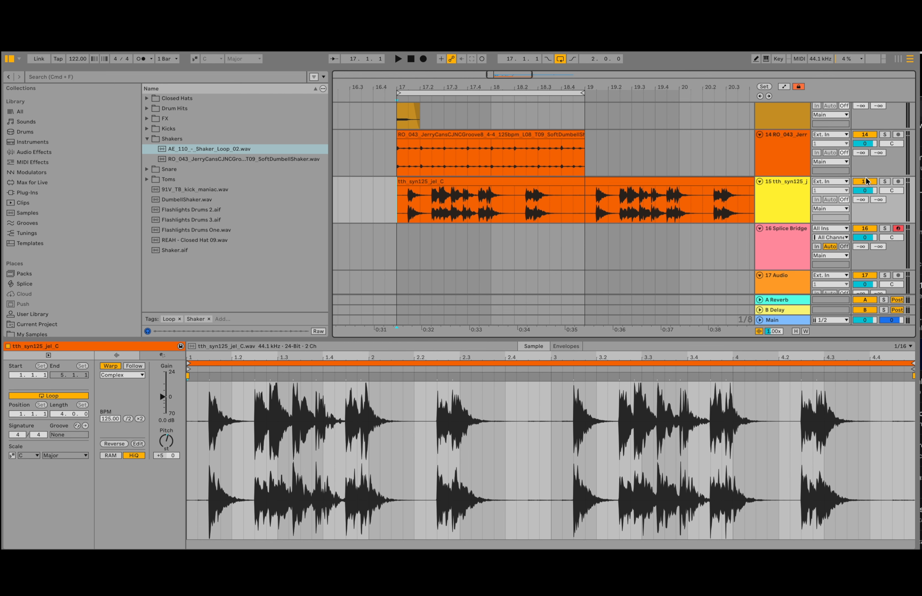
click(885, 181)
key(space)
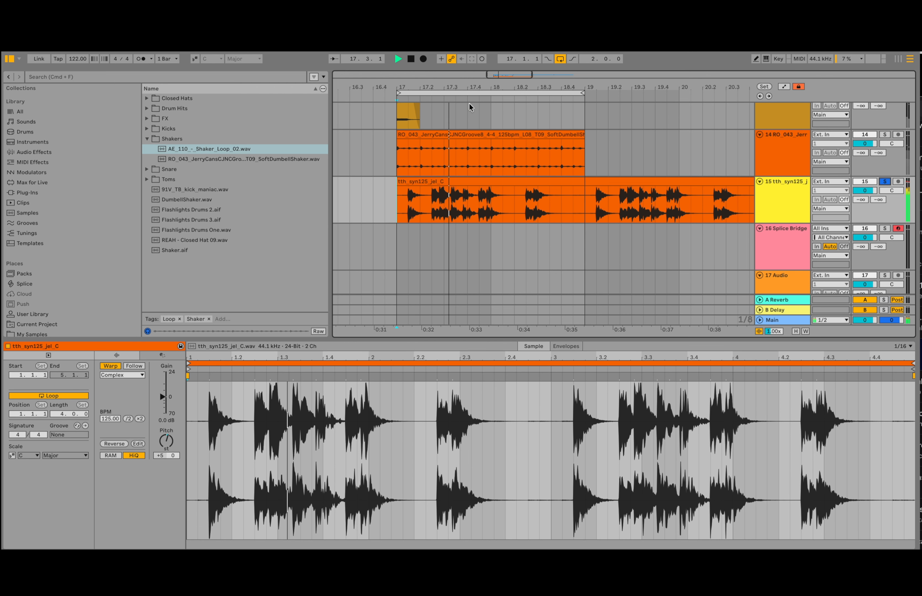
- Audition the stab hit between 17.3 and 17.4 on track 15 repeatedly from its start
drag(457, 90, 449, 141)
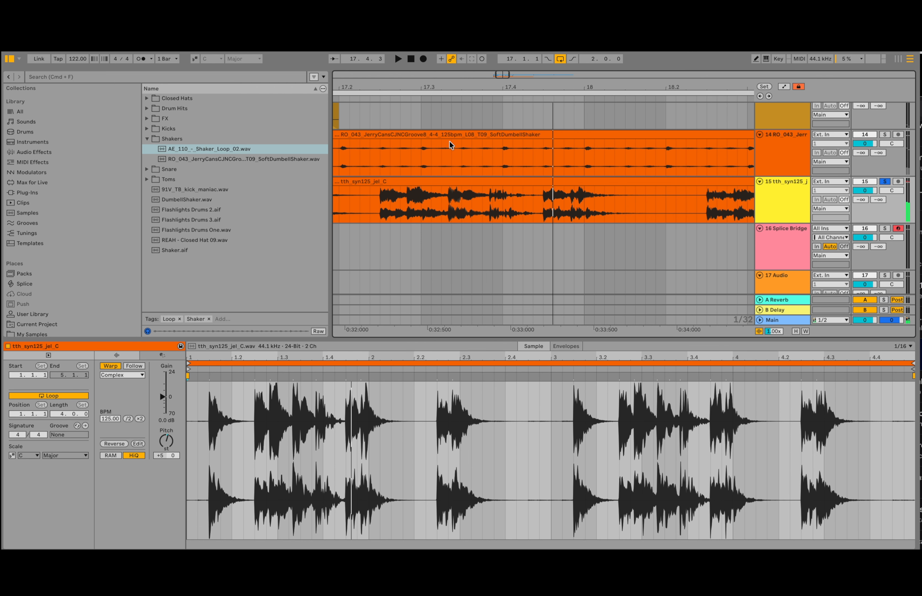
click(449, 205)
key(space)
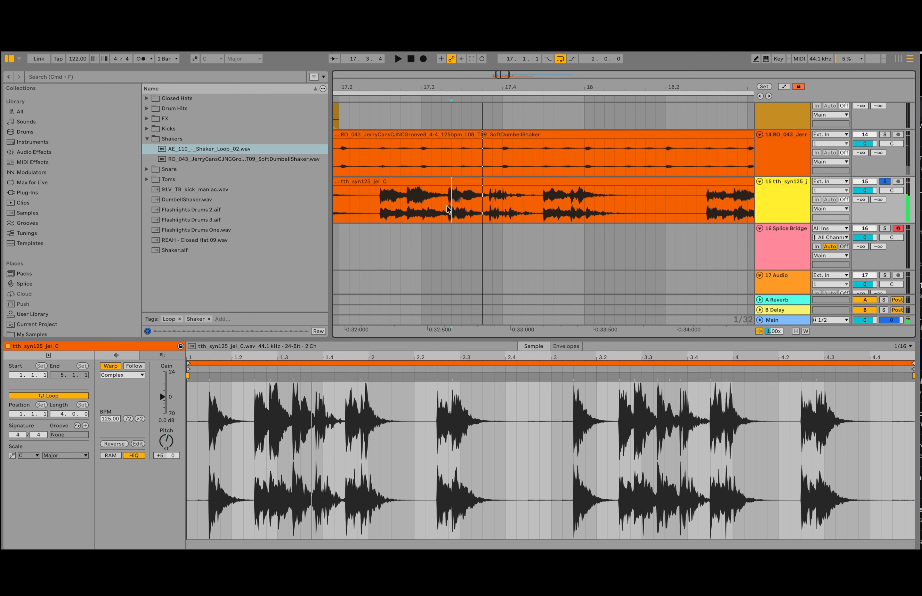
key(space)
key(space)
key(space)
key(space)
key(space)
drag(450, 89, 448, 193)
click(439, 201)
key(space)
key(space)
key(space)
key(space)
key(space)
key(space)
key(space)
key(space)
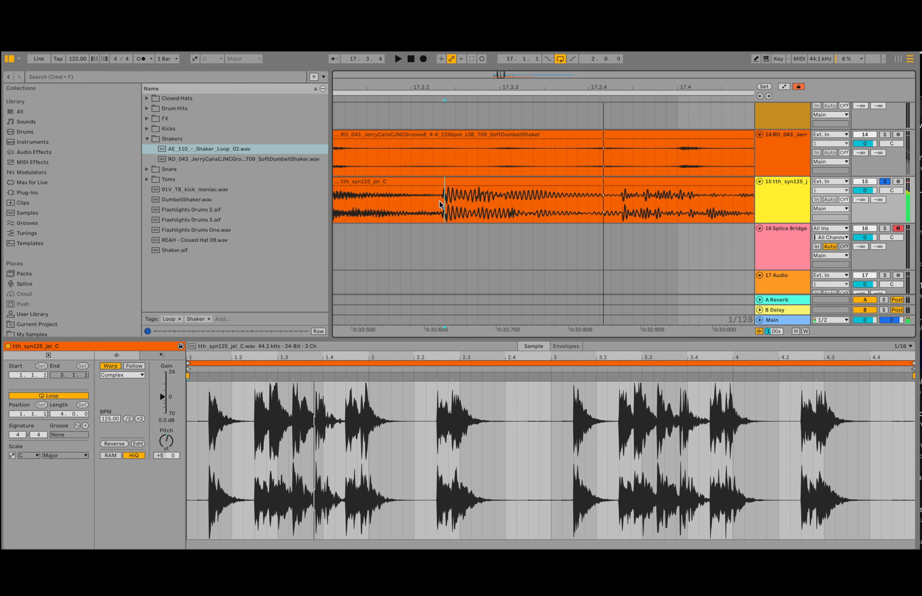
- Split out the single stab hit from just after 17.3.2 to just after 17.3.4 and delete the rest of the clip
drag(441, 201, 619, 202)
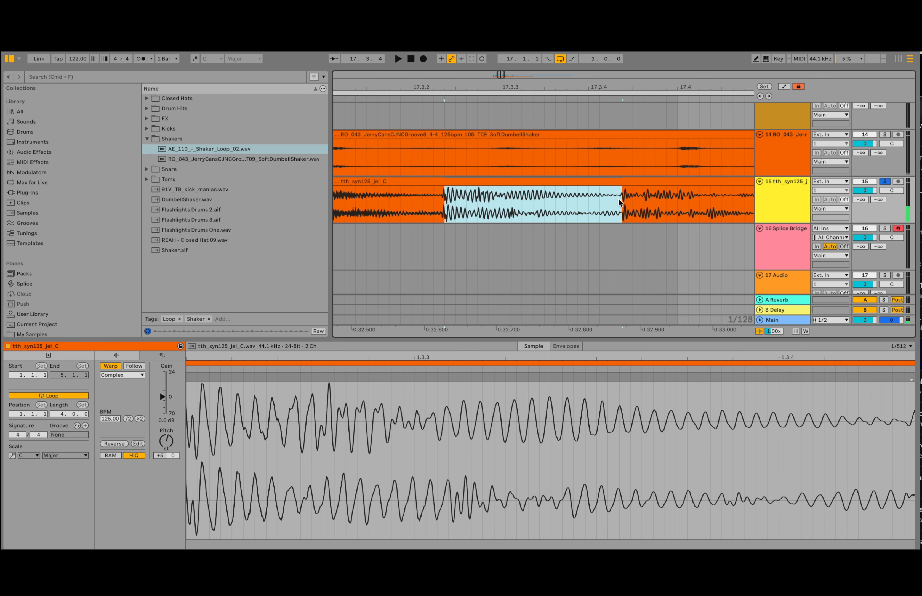
key(super+e)
click(653, 180)
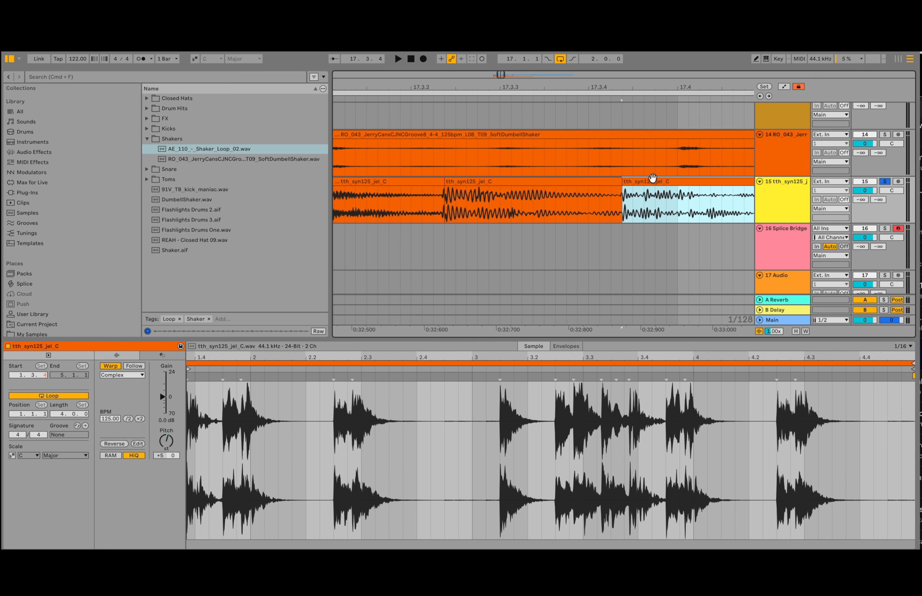
key(Delete)
click(423, 183)
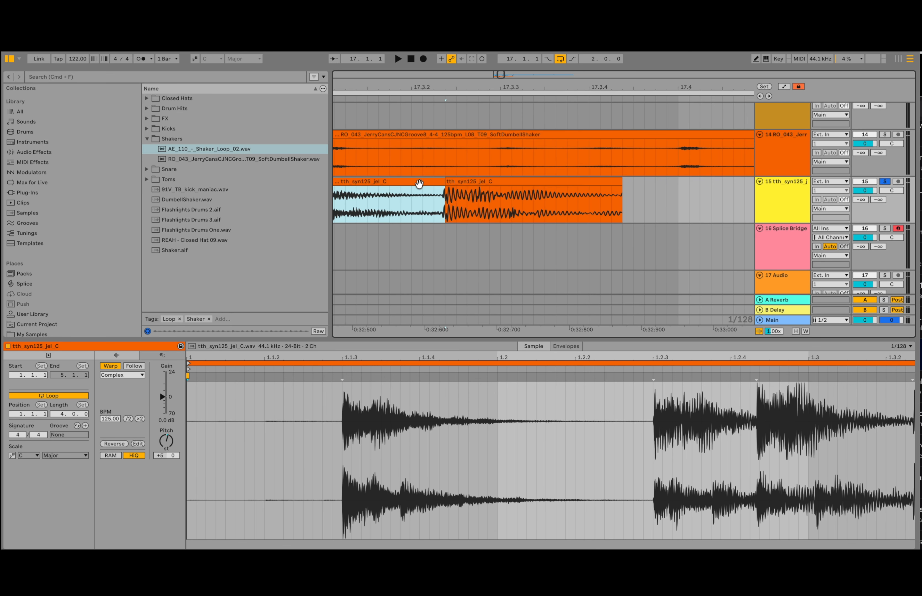
key(Delete)
drag(677, 82, 498, 45)
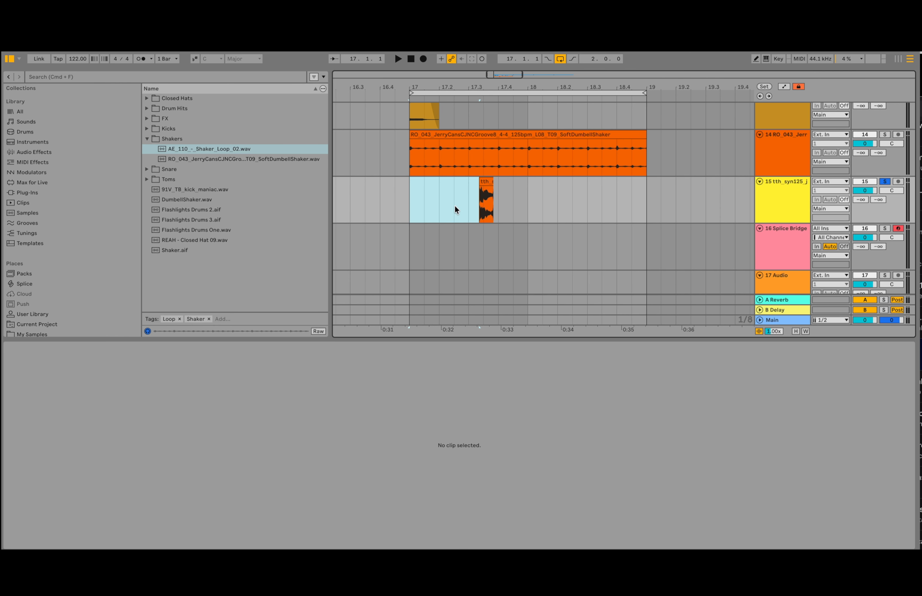
- Move the stab hit on track 15 to the very end of bar 17 and play it with the track unsoloed
click(406, 202)
drag(487, 185, 520, 183)
click(424, 157)
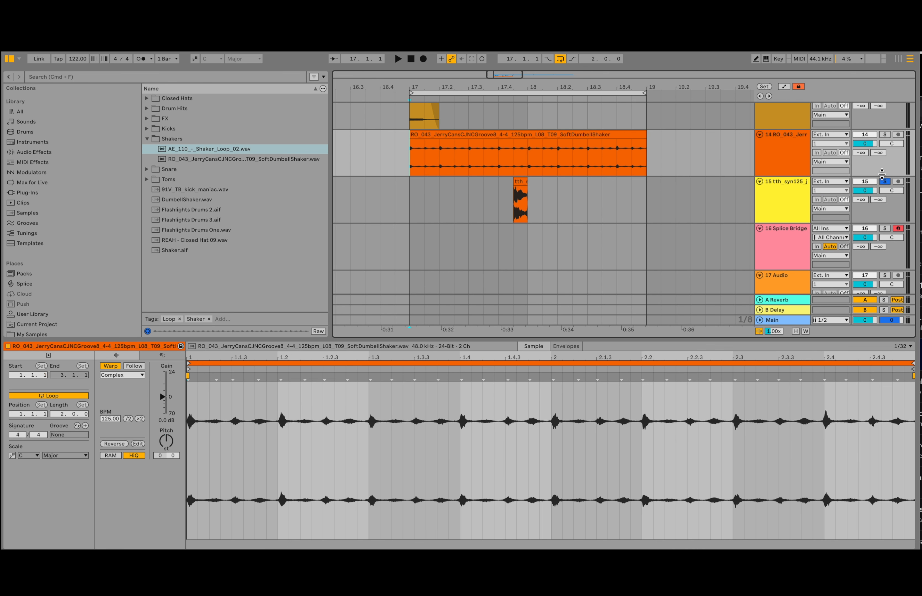
click(884, 181)
key(space)
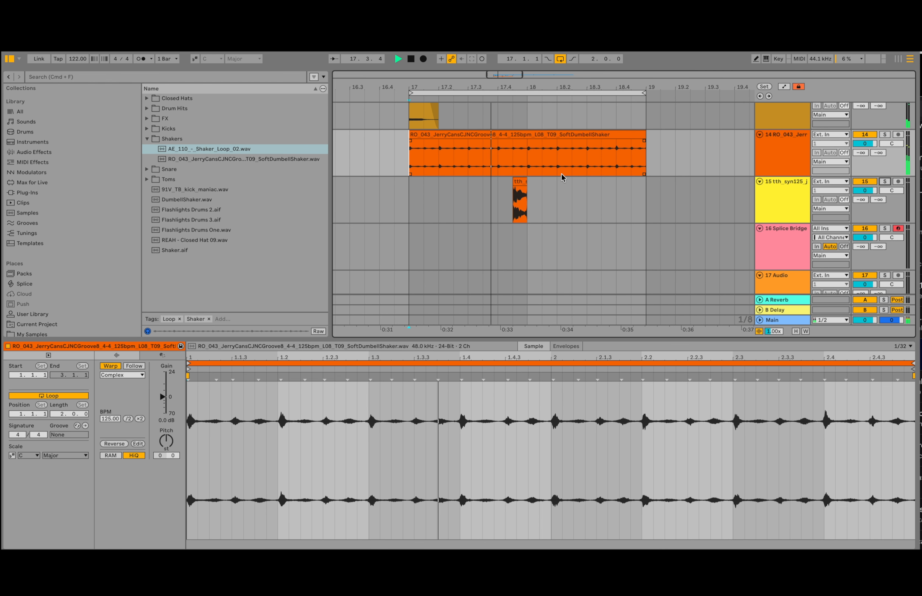
- Stop playback and move the stab hit to the very end of bar 18, finishing at 19
click(521, 194)
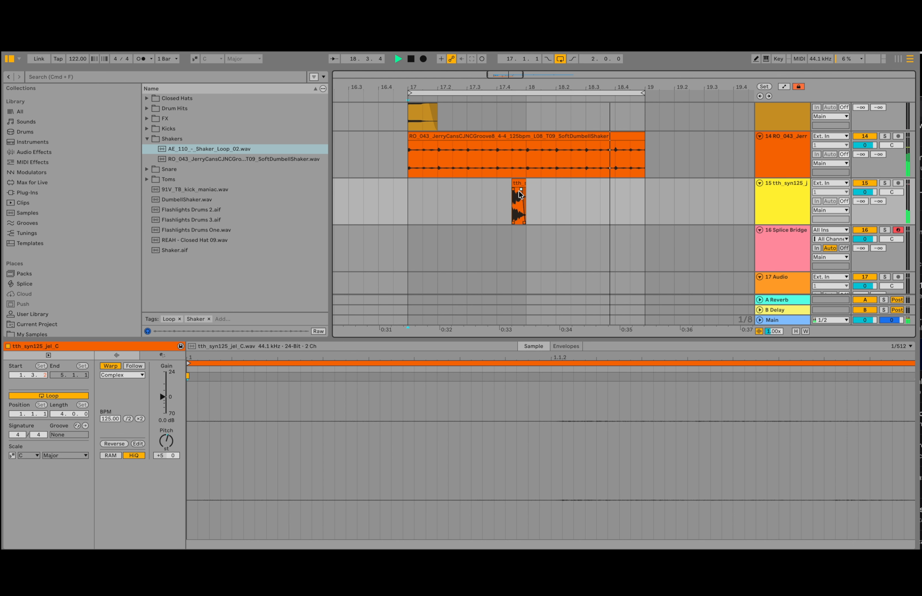
key(space)
drag(517, 184, 639, 189)
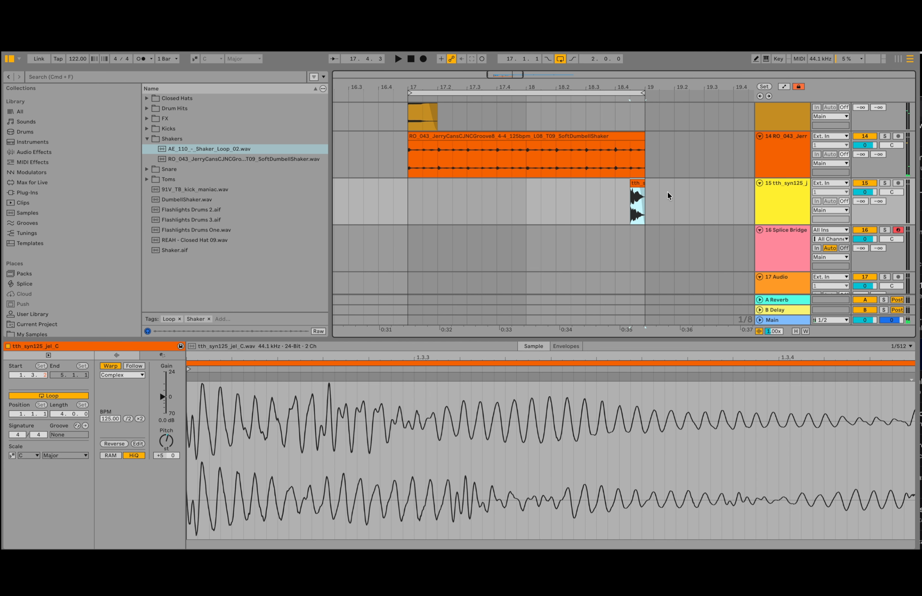
- Search the whole library for "cla guit" and load CLA Guitars (s) onto stab track 15
scroll(668, 191, up, 5)
click(783, 147)
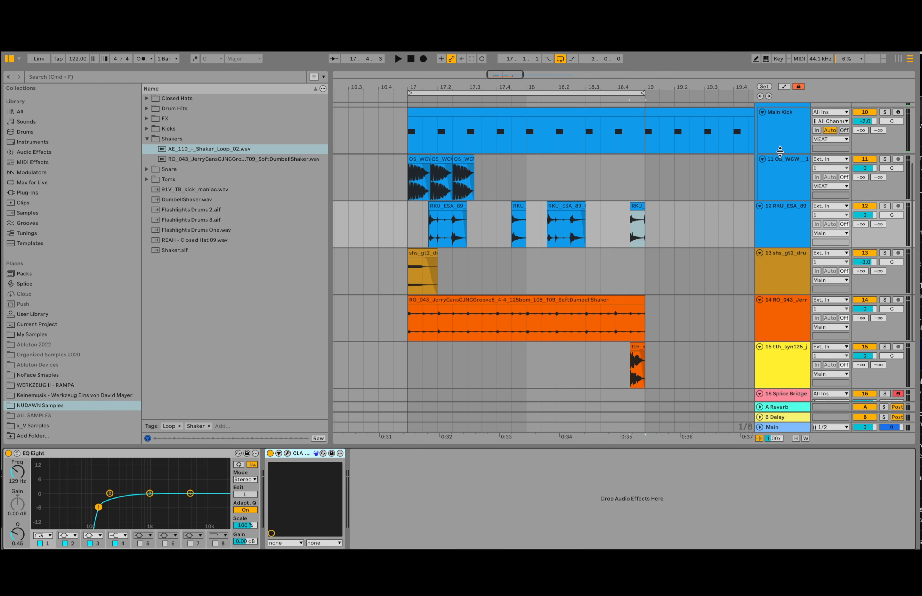
scroll(771, 267, down, 3)
click(685, 254)
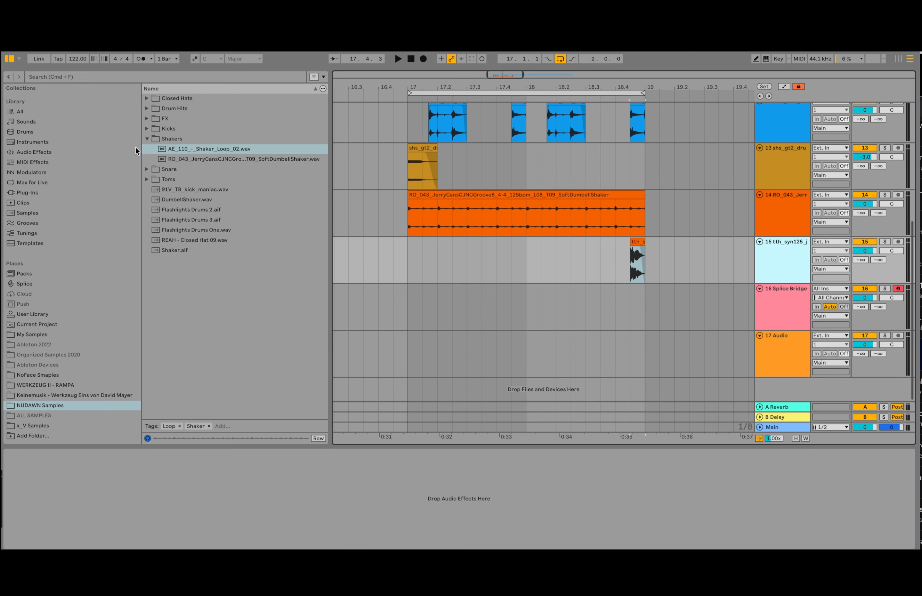
click(102, 76)
text(cla guit)
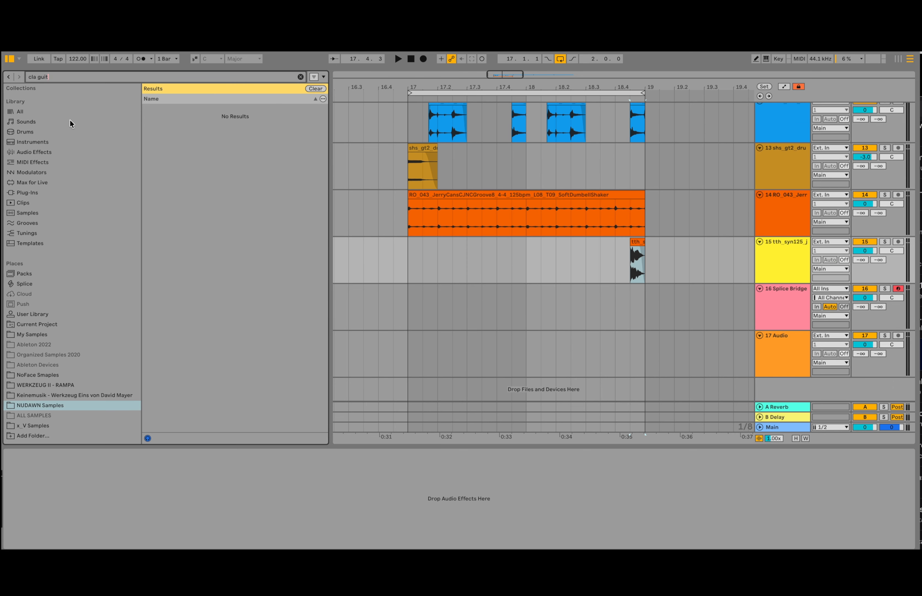
click(42, 111)
click(192, 151)
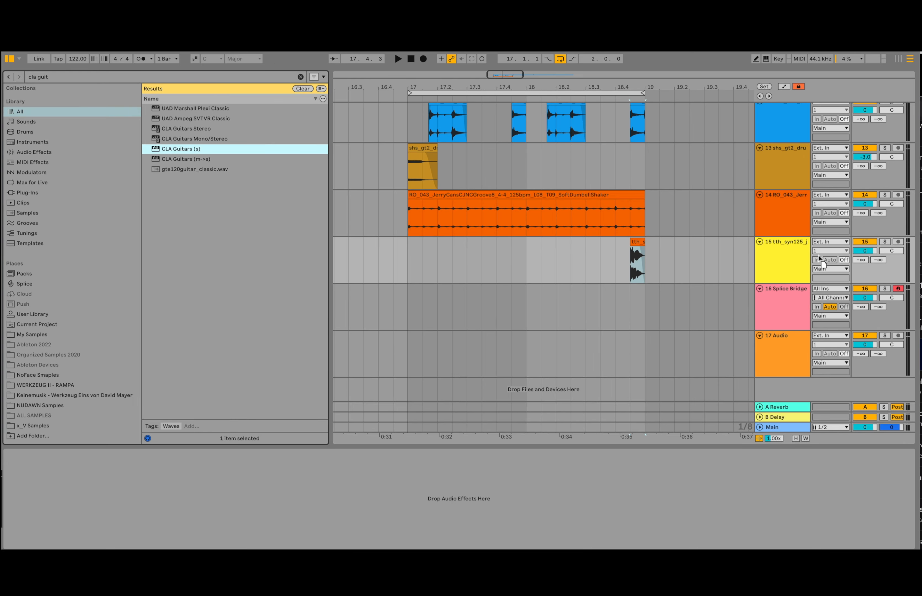
drag(786, 259, 786, 259)
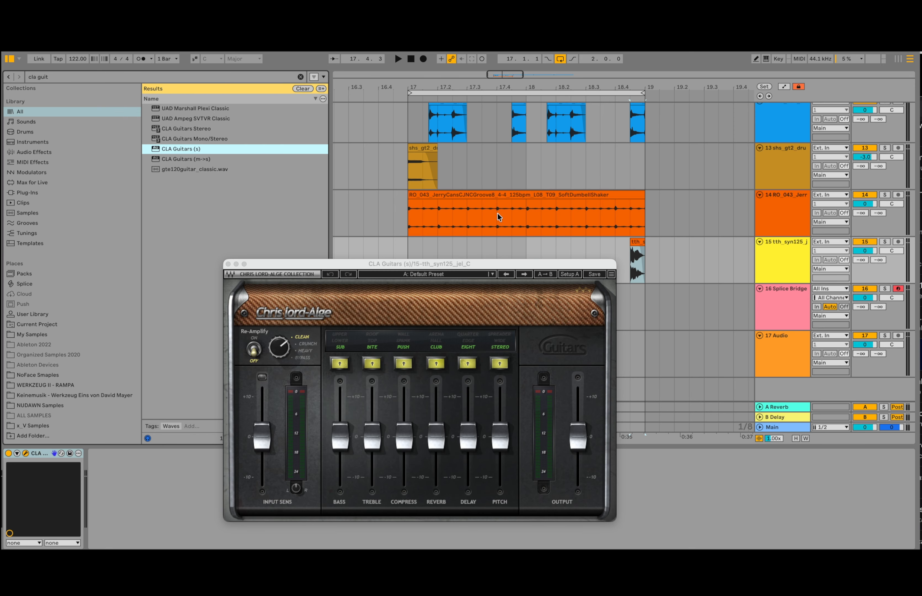
- Play the groove from bar 17 with the default CLA Guitars preset and close the plug-in window
click(407, 218)
key(space)
click(228, 264)
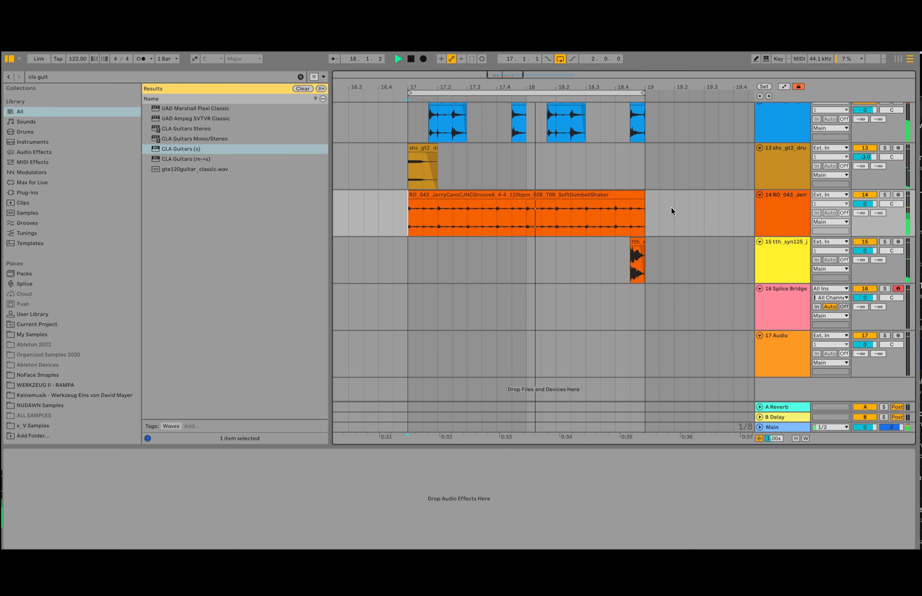
- Raise the volume of track 11 to 4.0 dB while the groove plays, then select that track and stop playback
scroll(671, 207, up, 5)
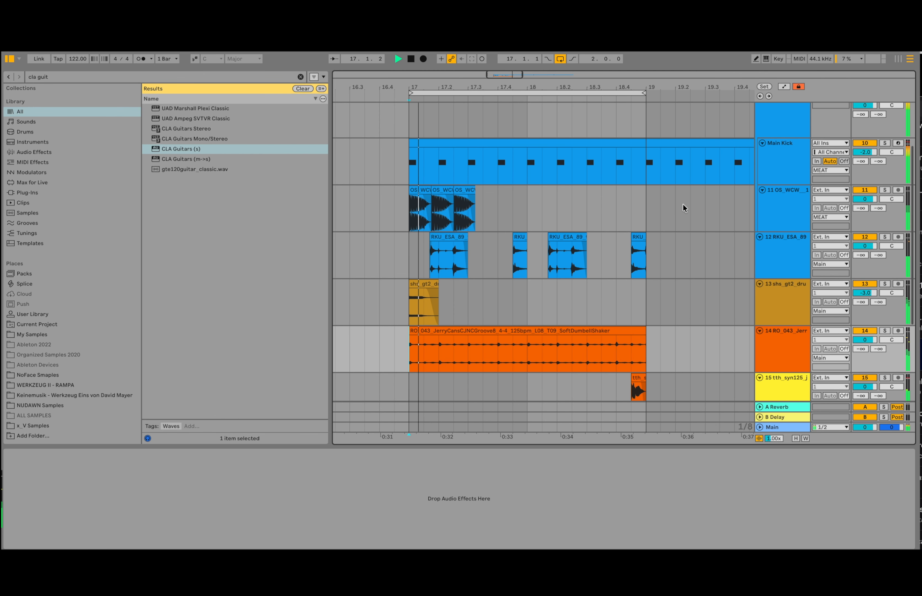
drag(865, 199, 864, 187)
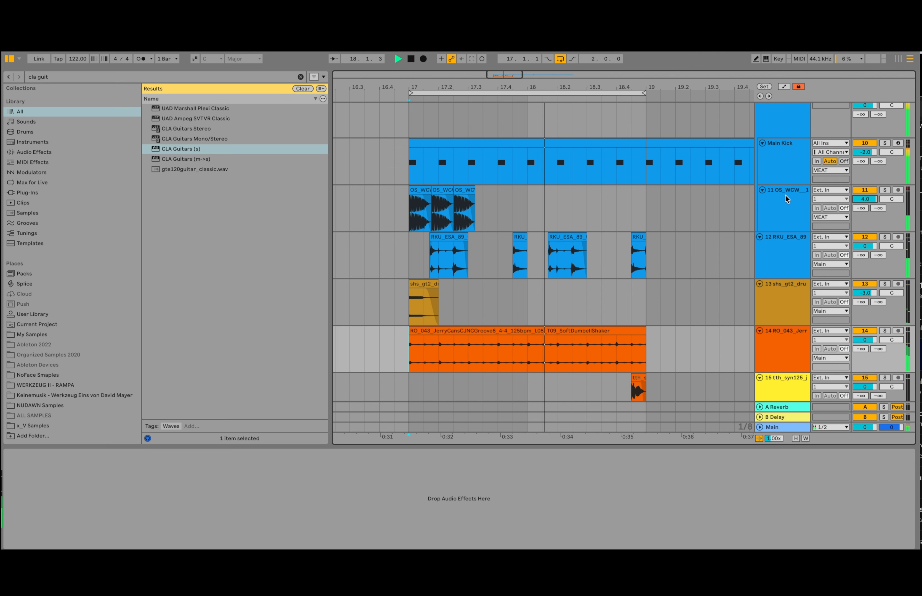
click(797, 202)
key(space)
- Select the Splice Bridge track, switch to Splice and search its samples for "bass"
scroll(748, 202, down, 5)
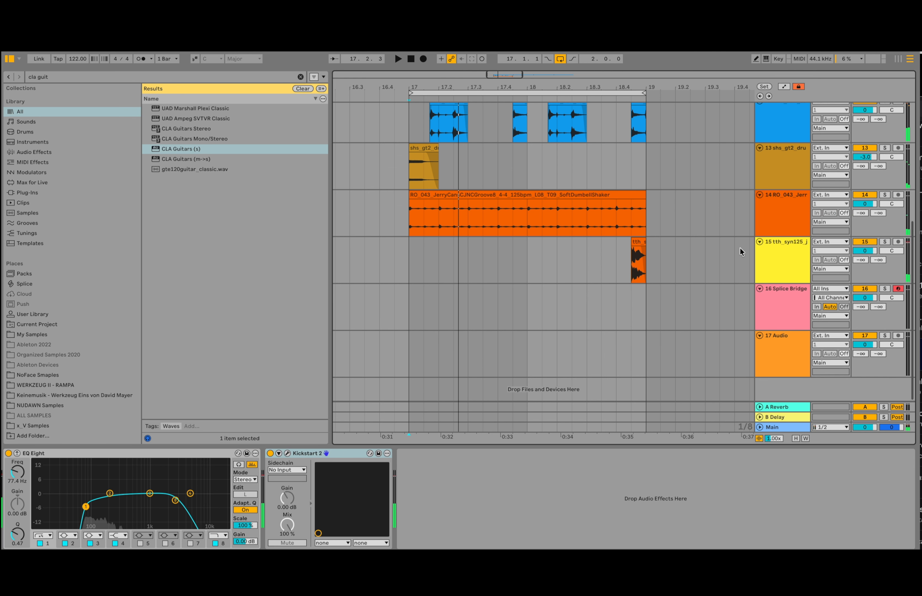
click(787, 309)
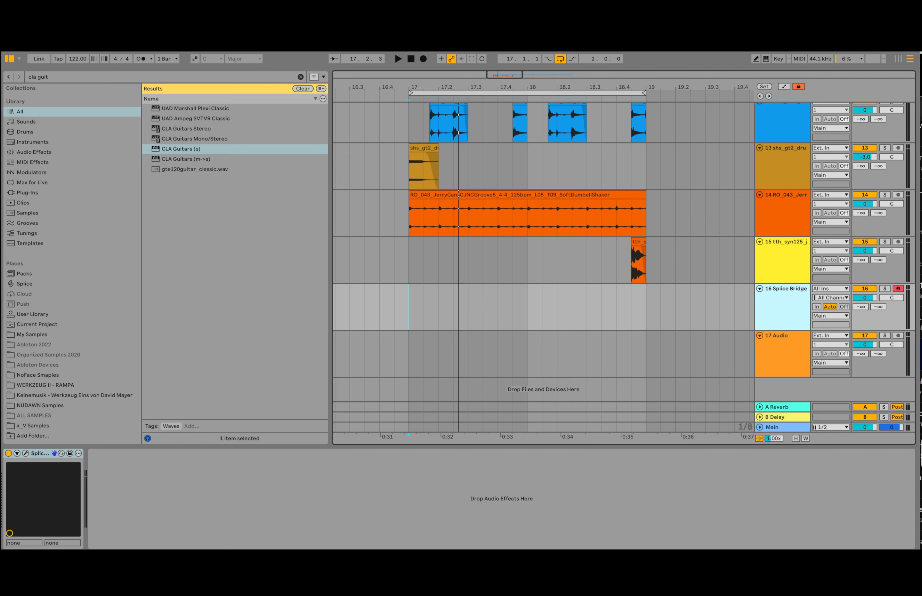
click(758, 561)
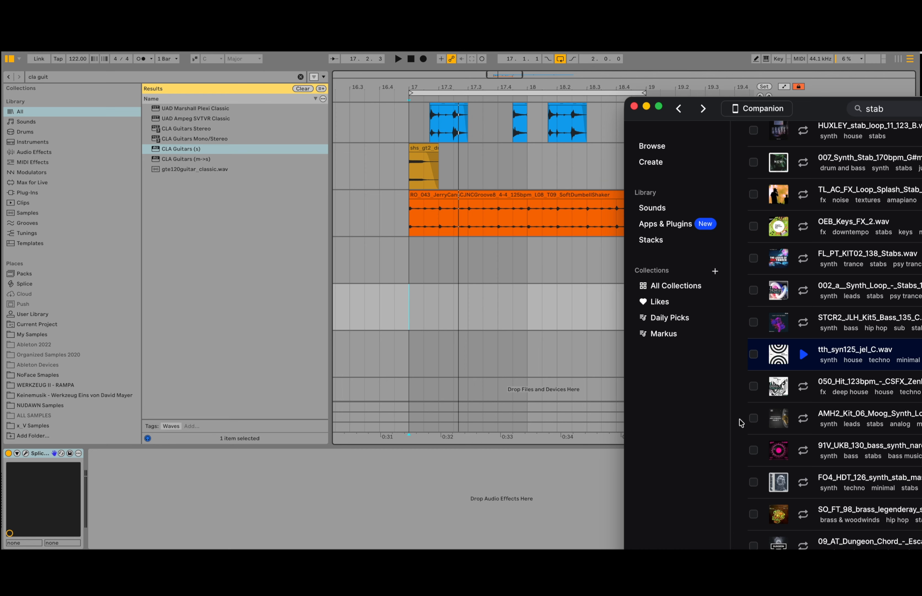
drag(815, 108, 258, 122)
click(352, 120)
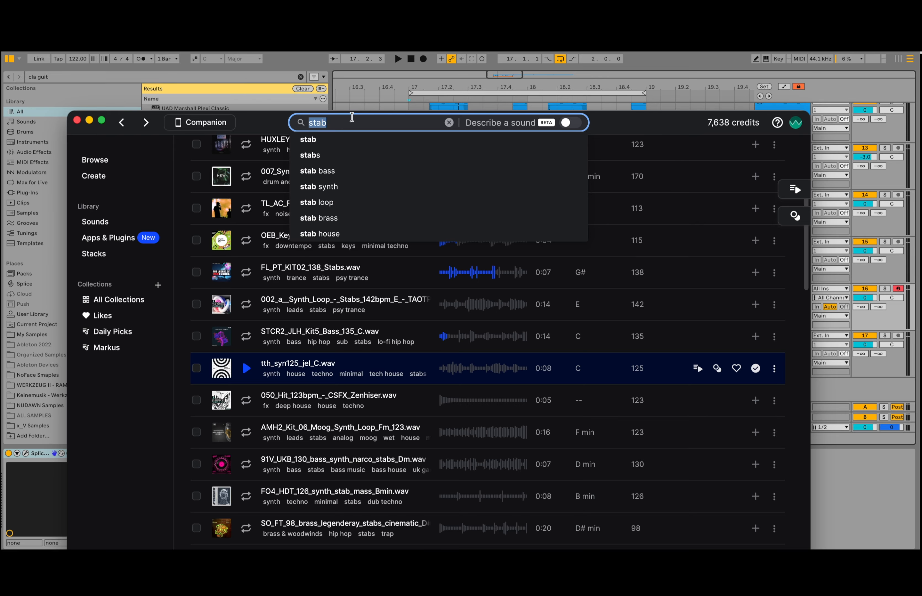
text(bass)
key(Return)
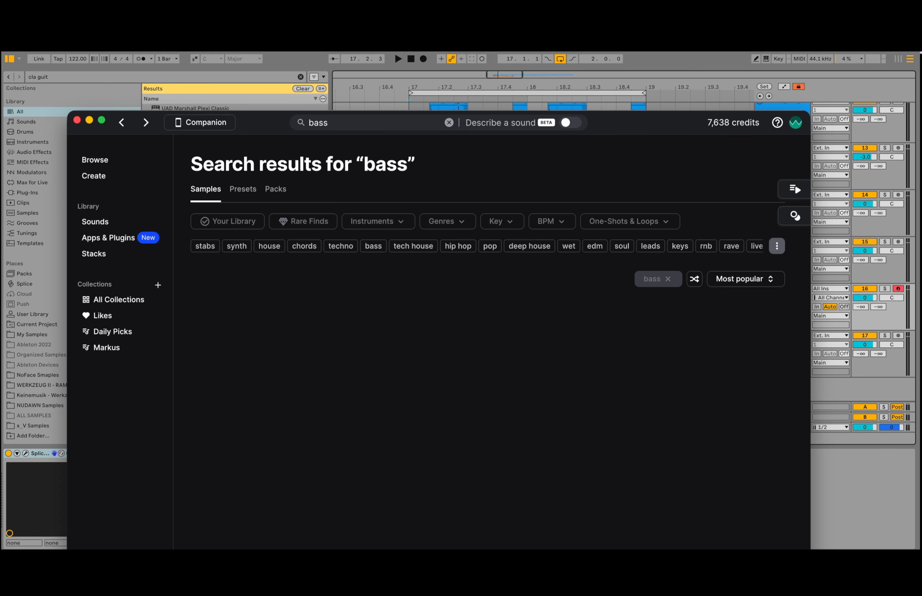
- Return to Ableton Live, play the two-bar loop from bar 17 and select the Splice Bridge track
click(492, 91)
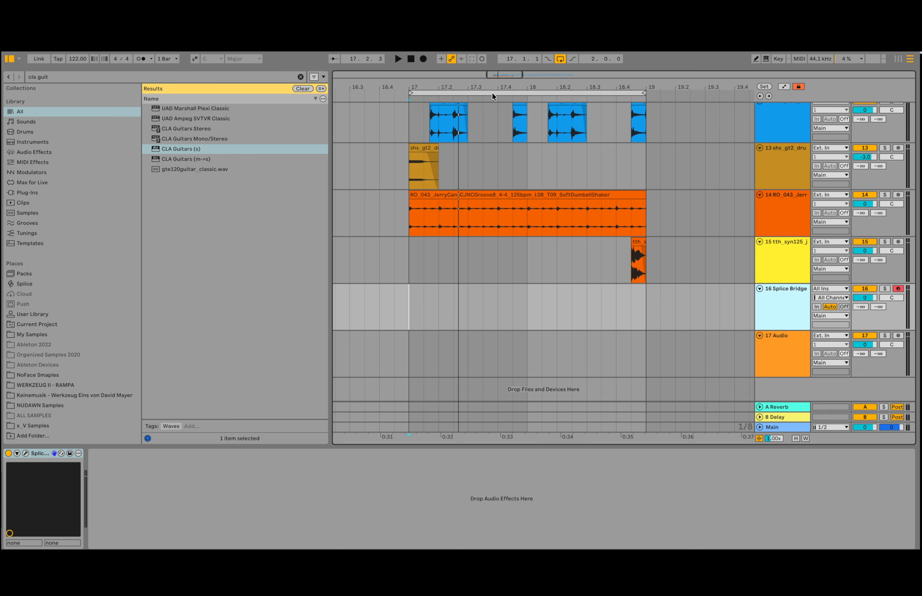
click(492, 92)
key(space)
click(784, 305)
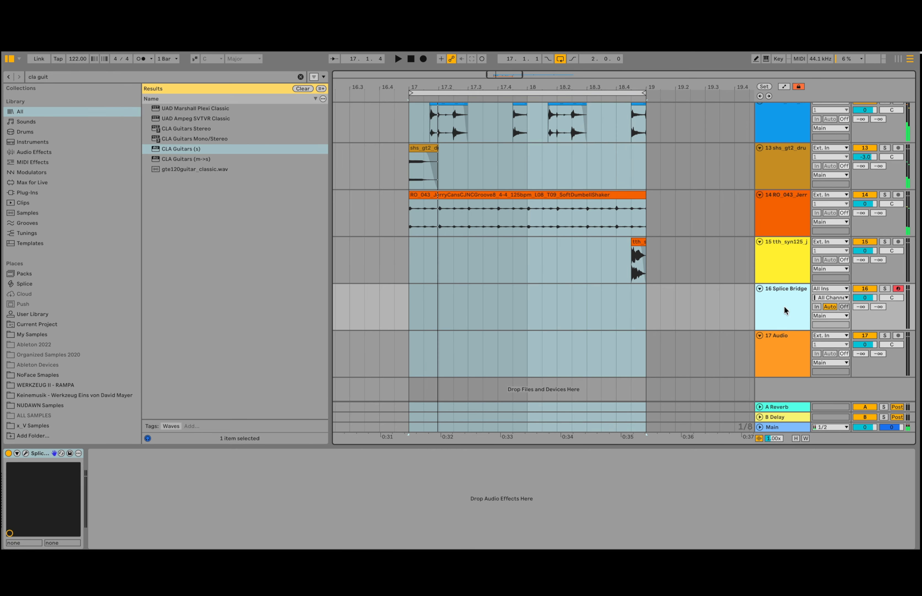
- Switch to Splice and filter the bass results to Loops only
click(758, 559)
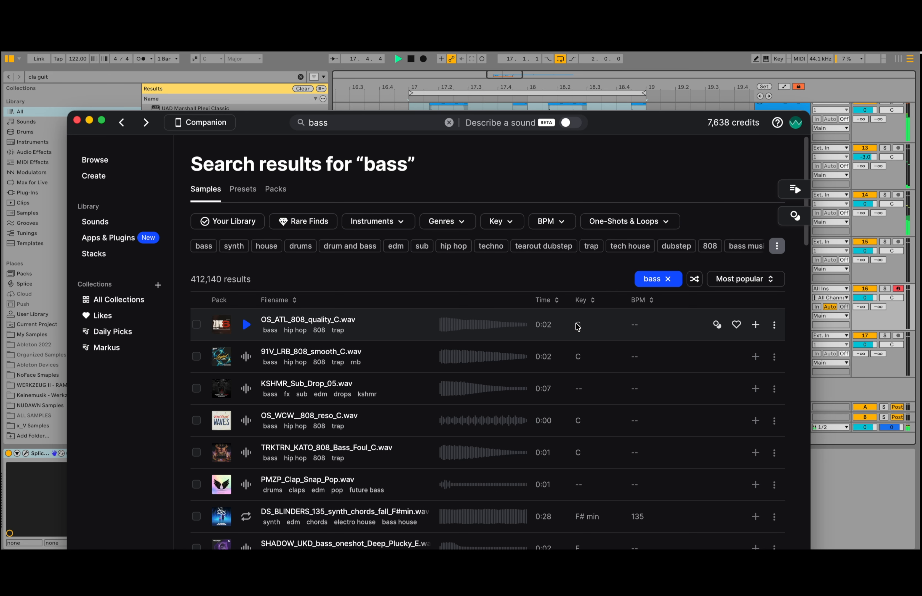
click(665, 221)
click(612, 255)
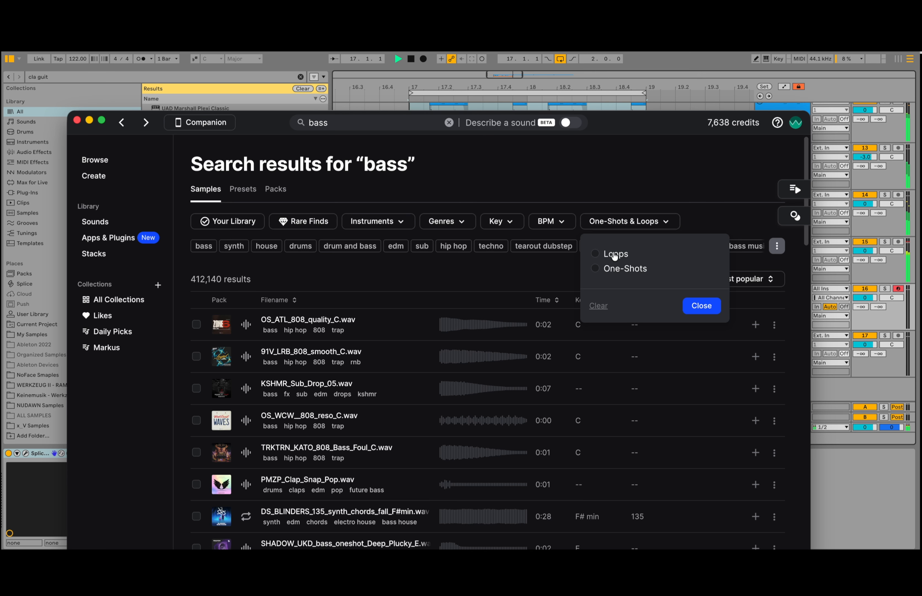
click(654, 204)
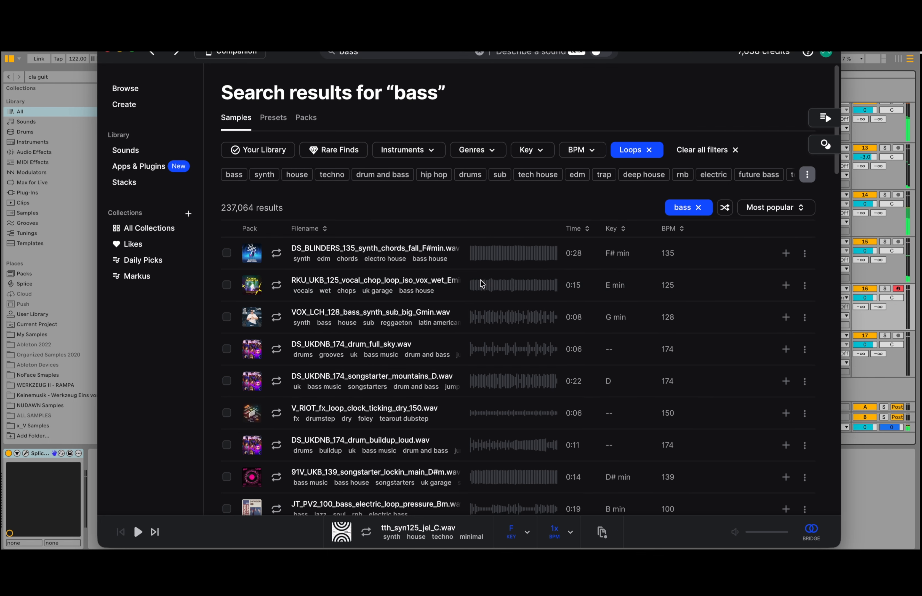
- Audition DS_UKDNB_174_drum_full_sky, DS_UKDNB_174_drum_buildup_loud and JT_PV2_100_bass_electric_loop_pressure_Bm against the groove
click(277, 349)
scroll(278, 355, down, 4)
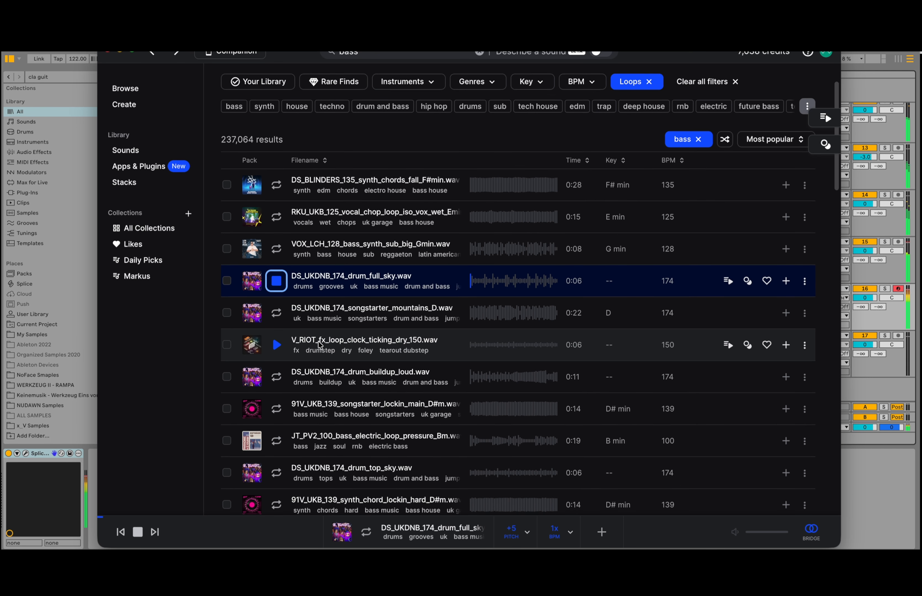
click(277, 364)
scroll(298, 364, down, 3)
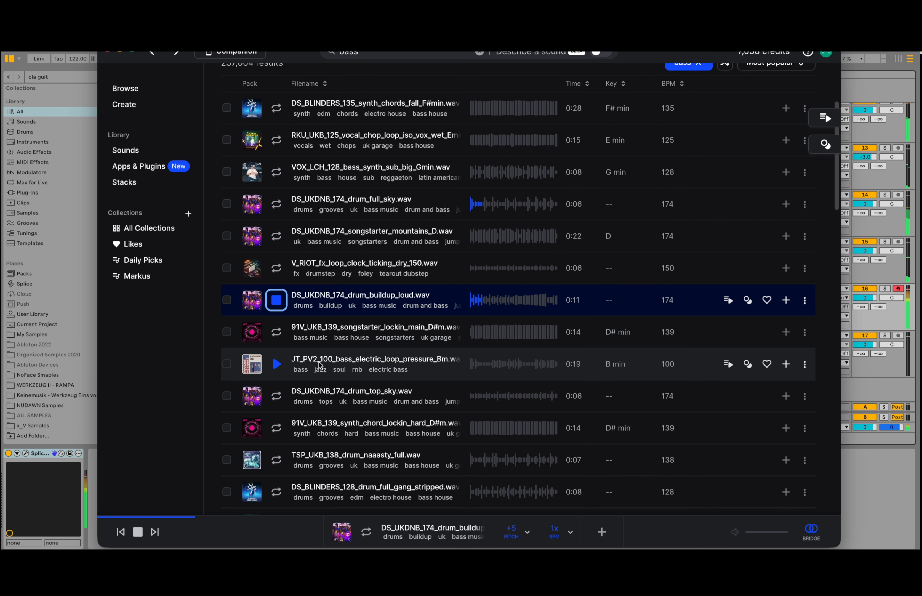
click(277, 364)
scroll(336, 347, down, 2)
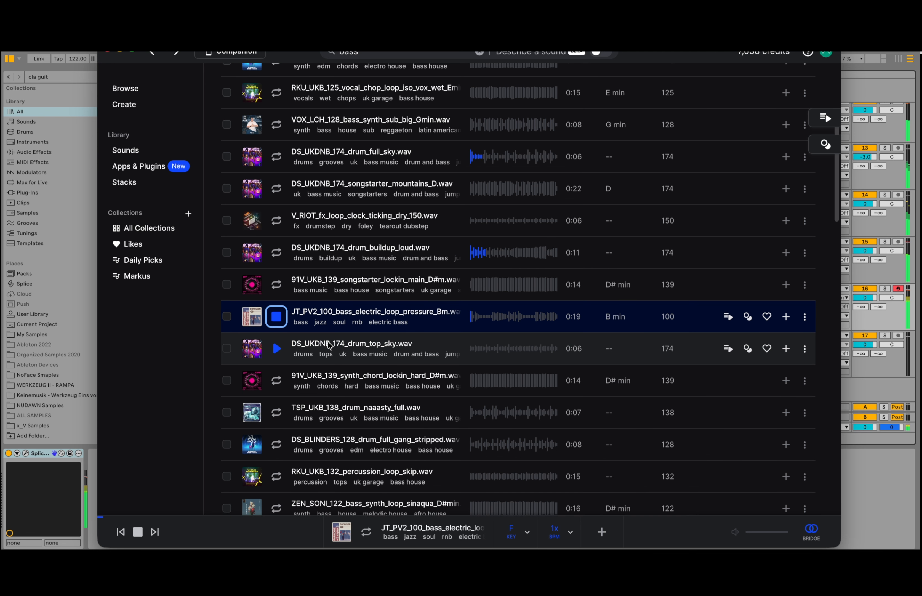
click(279, 319)
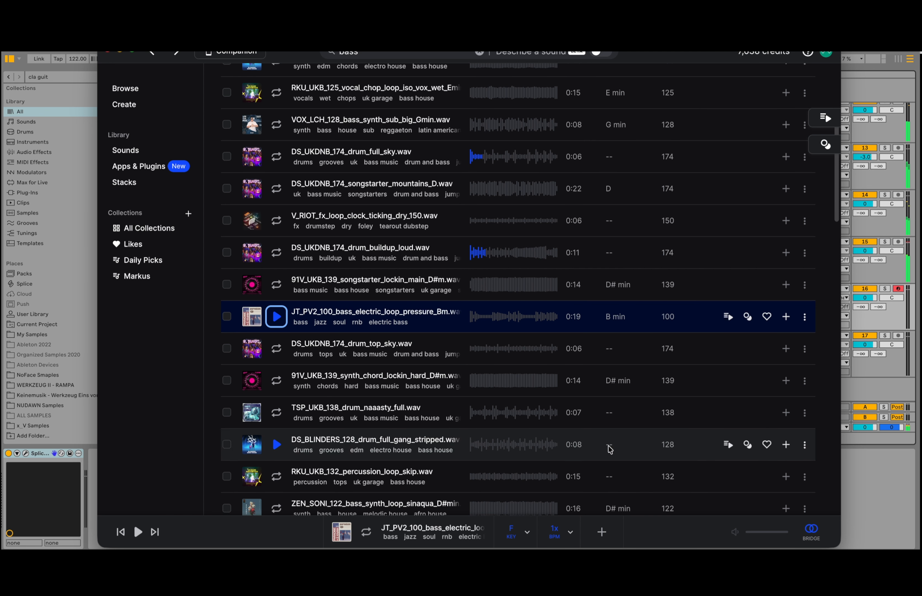
- Add JT_PV2_100_bass_electric_loop_pressure_Bm.wav to the Splice library and place it on track 14 in the Live arrangement
click(527, 533)
click(787, 316)
drag(298, 57, 780, 75)
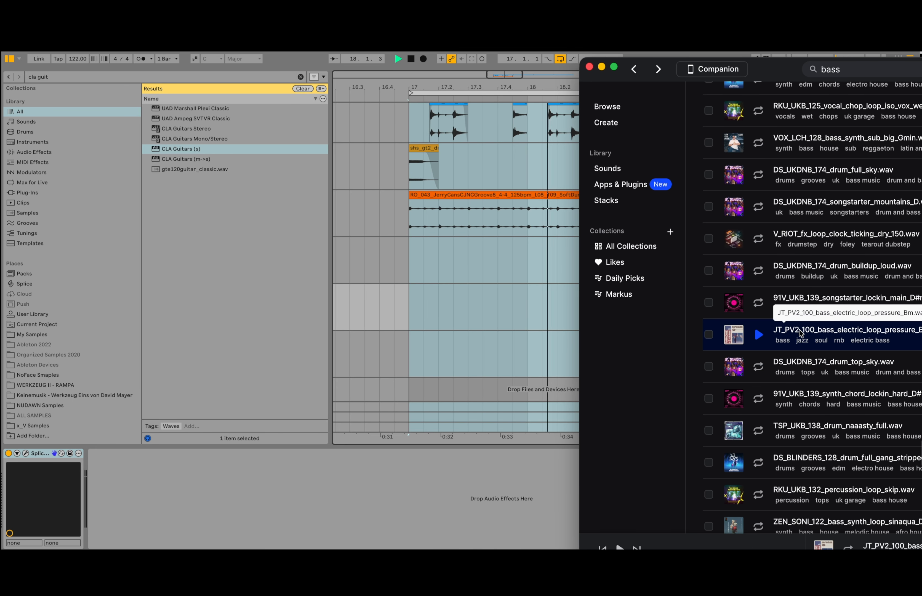
click(818, 334)
drag(530, 191, 565, 209)
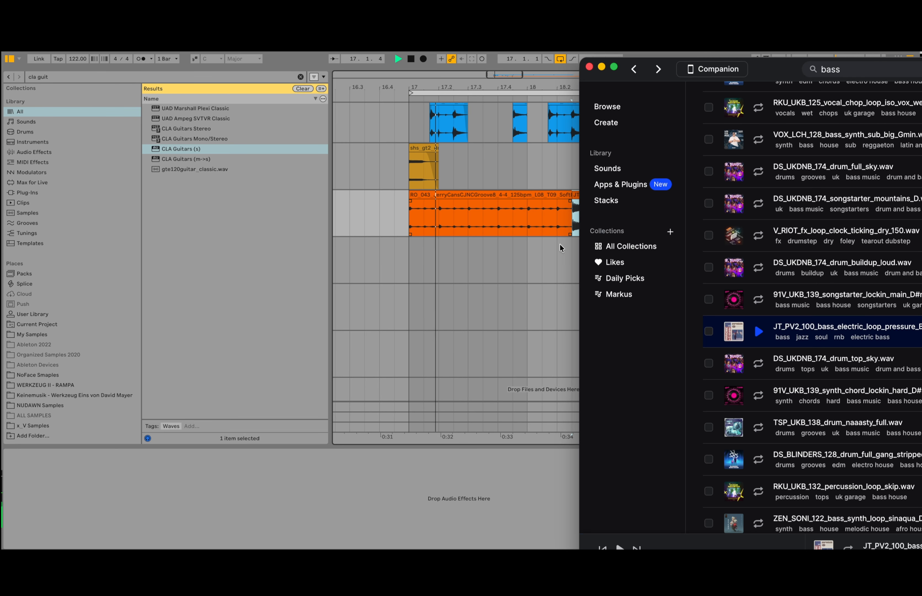
- Stop playback, move the bass loop to just after bar 19 on track 14, and extend the shaker clip back to 19
click(548, 258)
key(space)
drag(616, 202, 694, 199)
drag(573, 198, 639, 195)
click(565, 196)
- Check the Transpose key and pitch settings for the bass loop in Splice, then return to Ableton Live
click(766, 561)
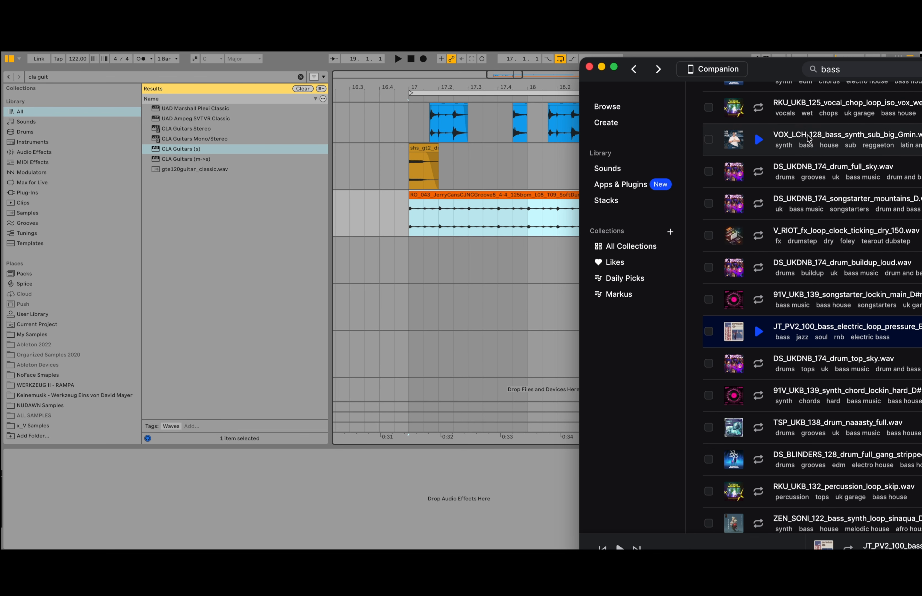
drag(789, 68, 464, 73)
click(667, 548)
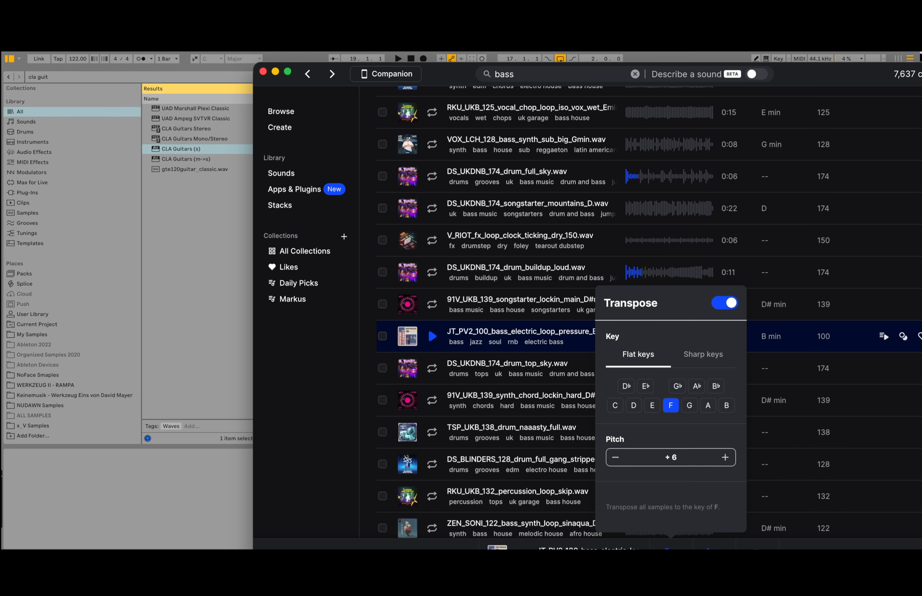
click(212, 499)
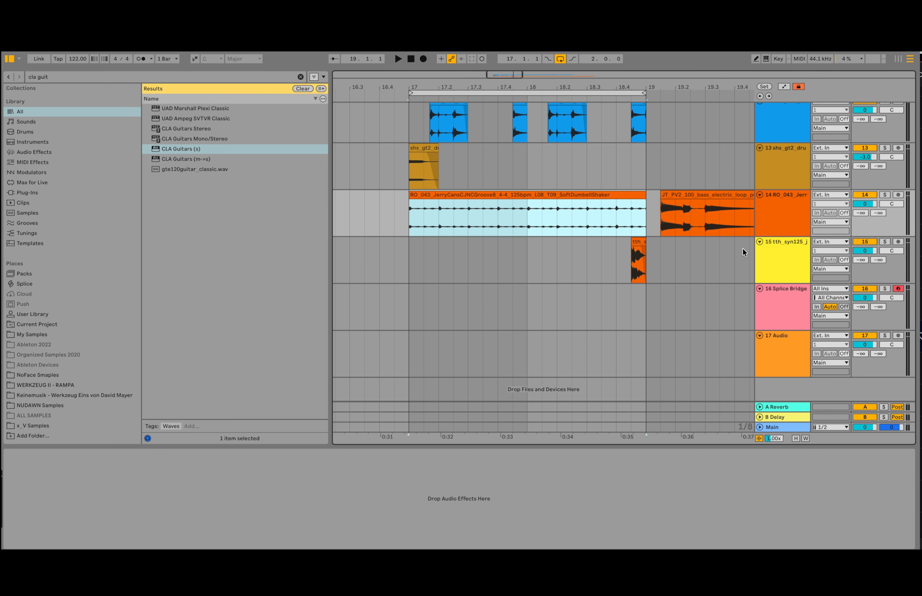
- Insert an audio track below track 15 and move the JT_PV2_100 bass loop onto it at bar 17
click(768, 258)
right_click(768, 258)
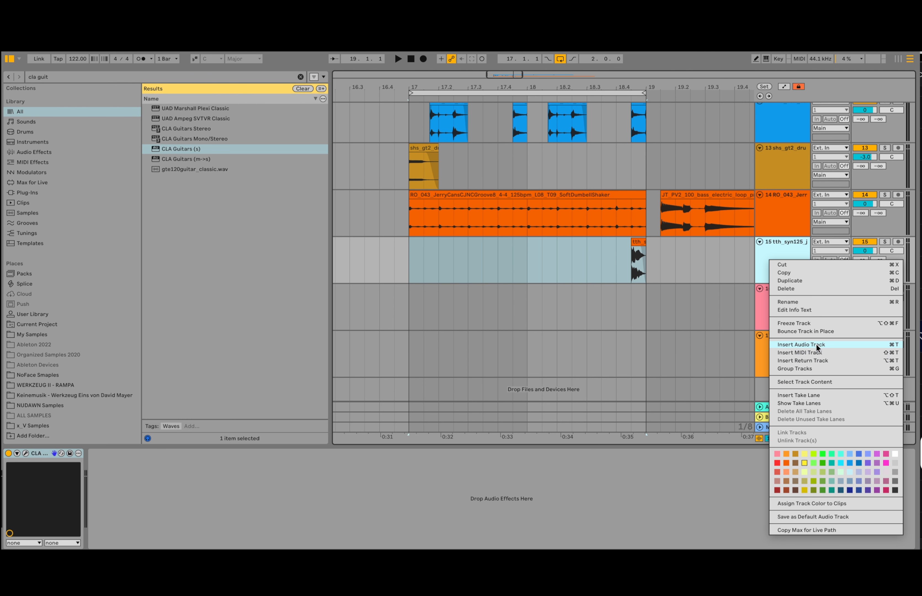
click(816, 344)
drag(712, 198, 458, 288)
- Transpose the JT_PV2_100 bass clip to +5 semitones and play it with the groove from bar 17
key(z)
double_click(458, 288)
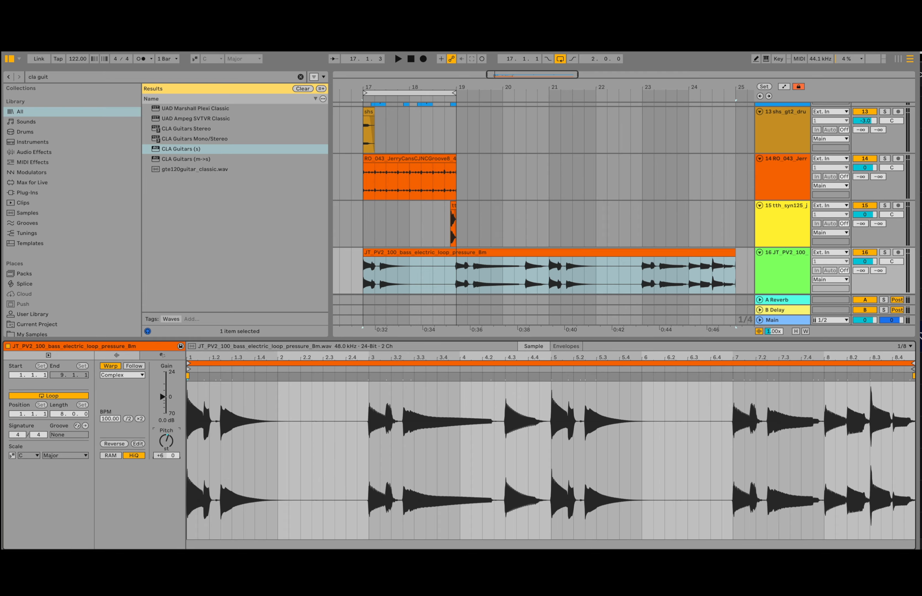
click(364, 274)
key(space)
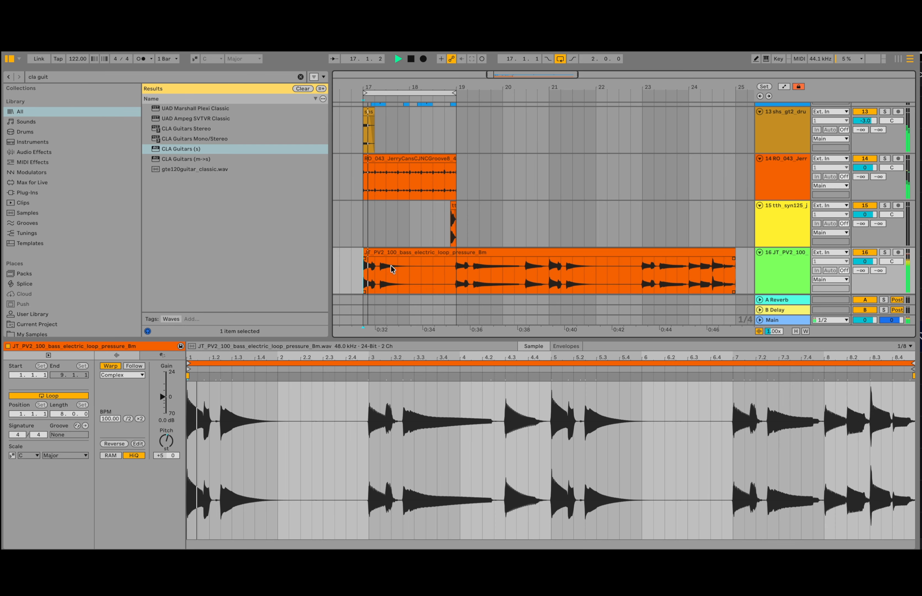
scroll(445, 258, left, 3)
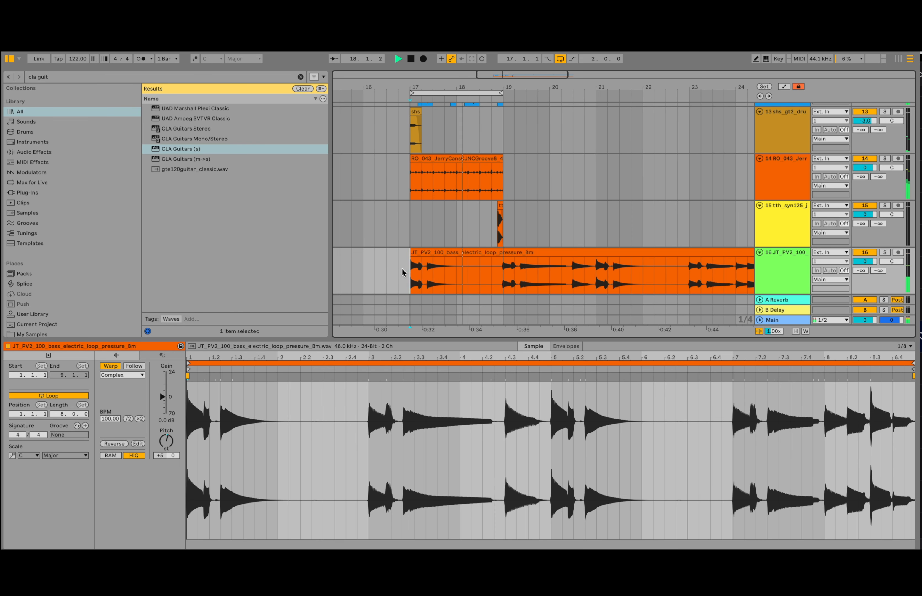
- Split the JT_PV2_100 bass clip on track 16 at bar 19 and delete the part after it
key(space)
key(space)
key(space)
drag(437, 87, 489, 112)
key(space)
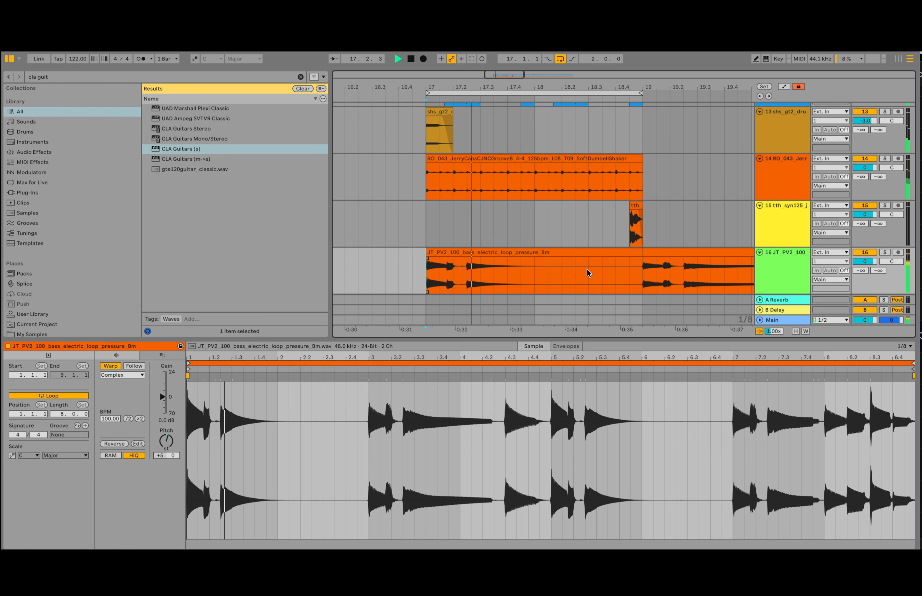
key(ctrl+e)
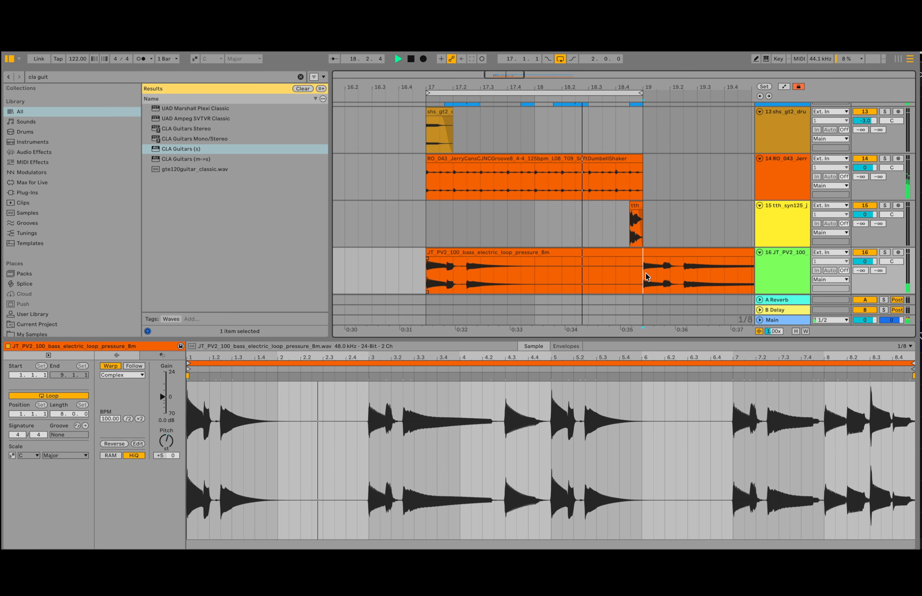
click(677, 254)
key(Delete)
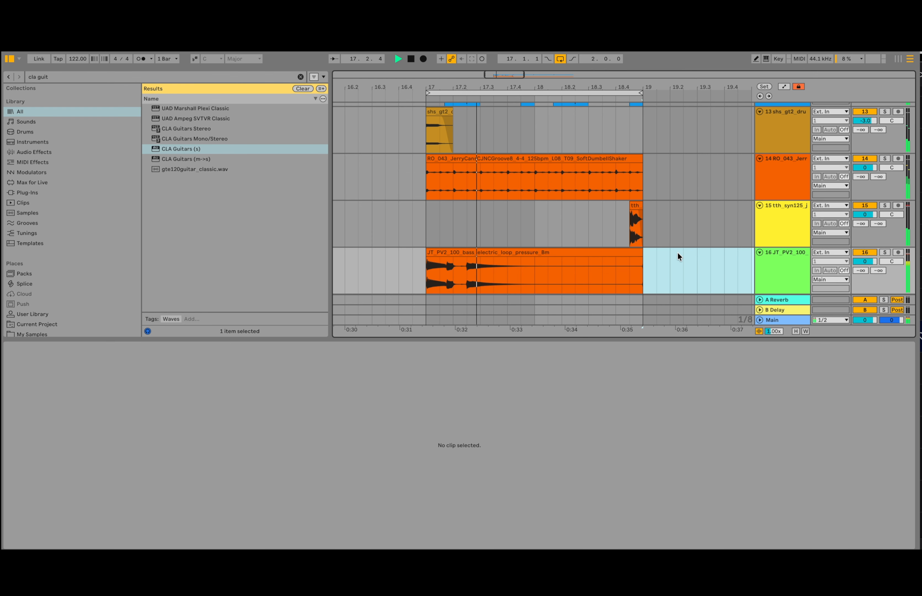
- Shorten the bass clip's end to 17.2.3, add a short fade-out, and stop playback after hearing it with the groove
drag(640, 252, 461, 259)
click(435, 270)
key(space)
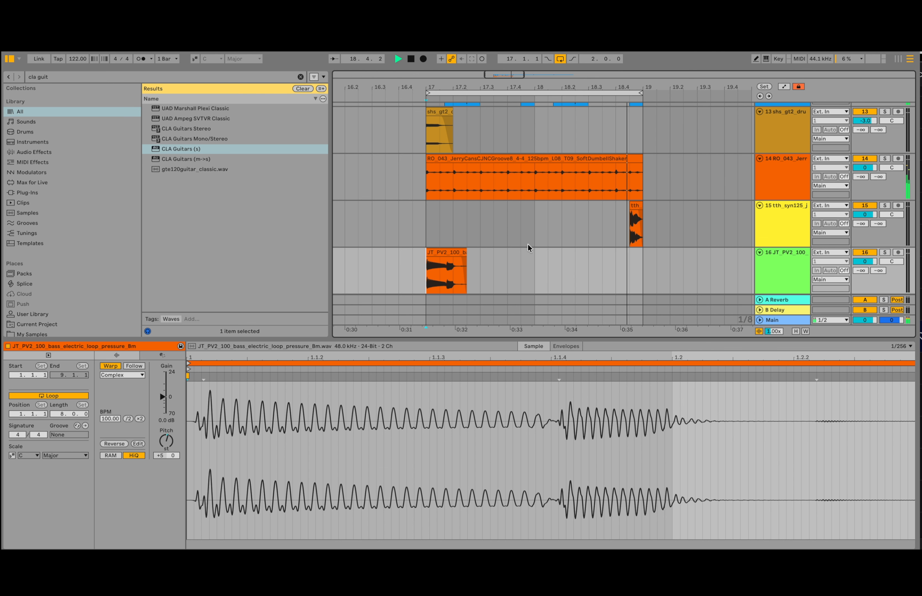
drag(459, 259, 457, 258)
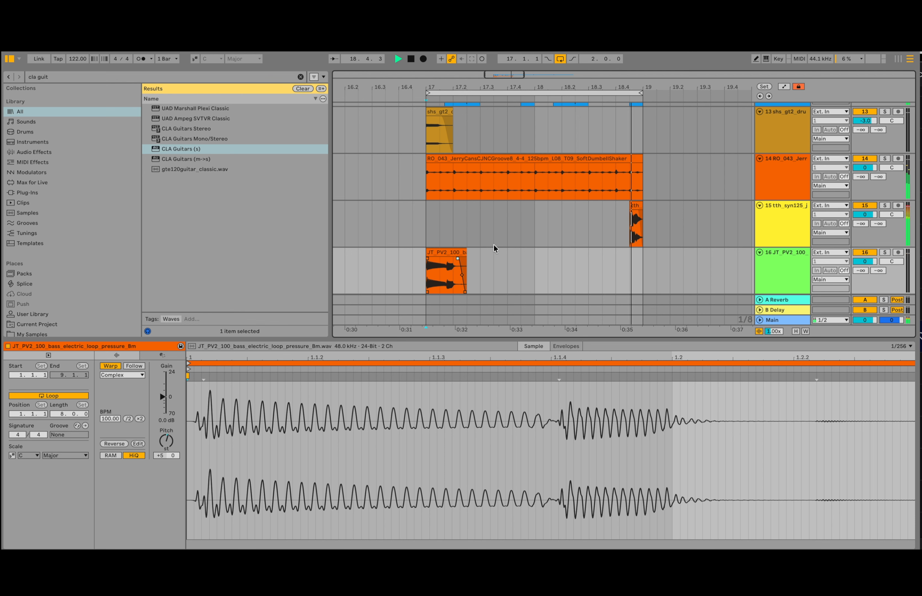
key(space)
- Select the Splice Bridge track below the bass track
scroll(661, 219, down, 3)
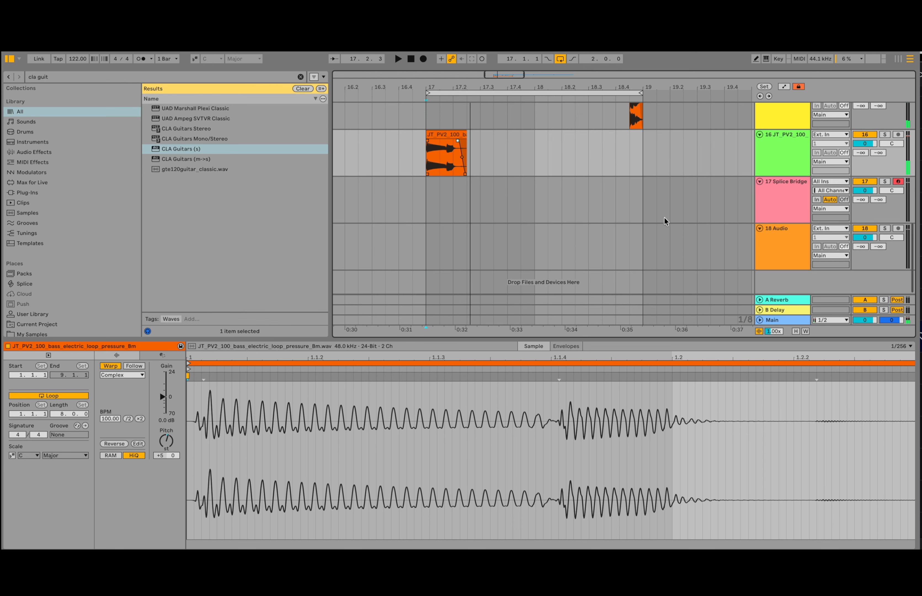
click(774, 147)
scroll(554, 180, up, 3)
scroll(554, 184, down, 3)
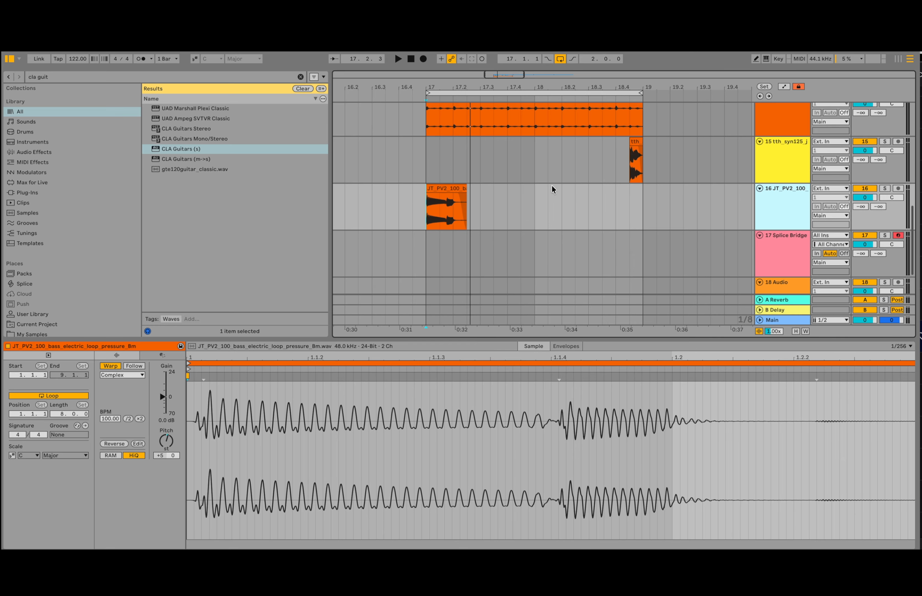
scroll(777, 213, down, 3)
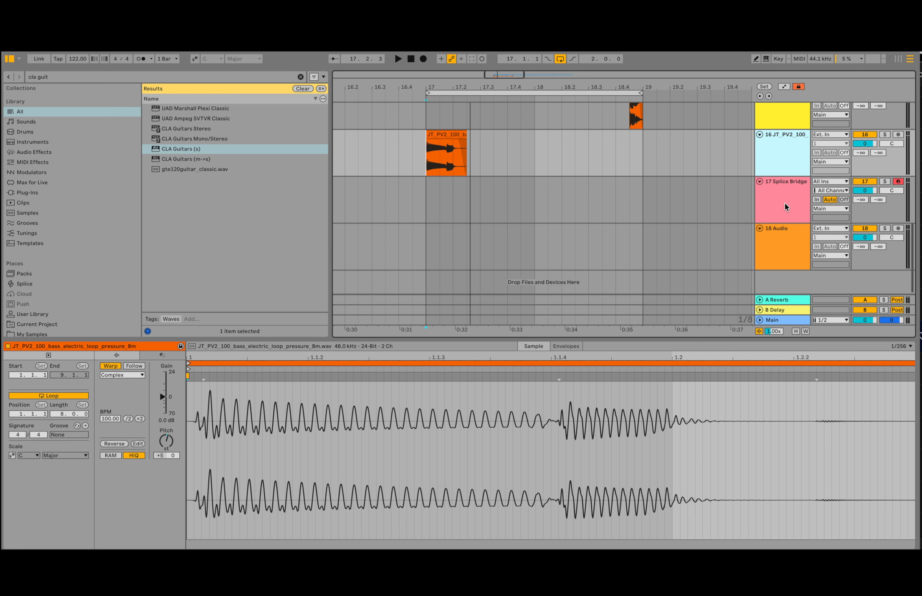
click(785, 202)
- Switch to Splice, search for "vocal" samples and advance to the next results page
click(760, 561)
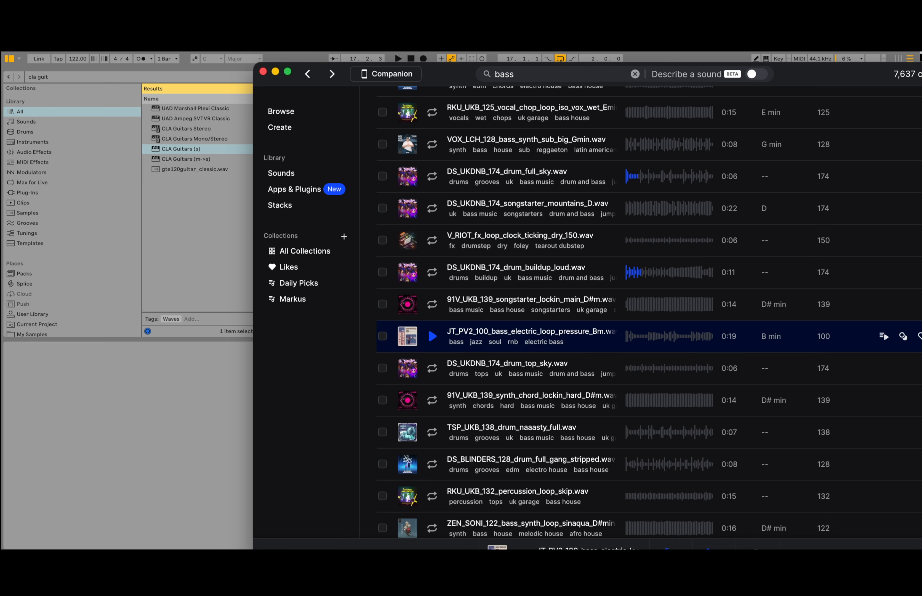
click(581, 74)
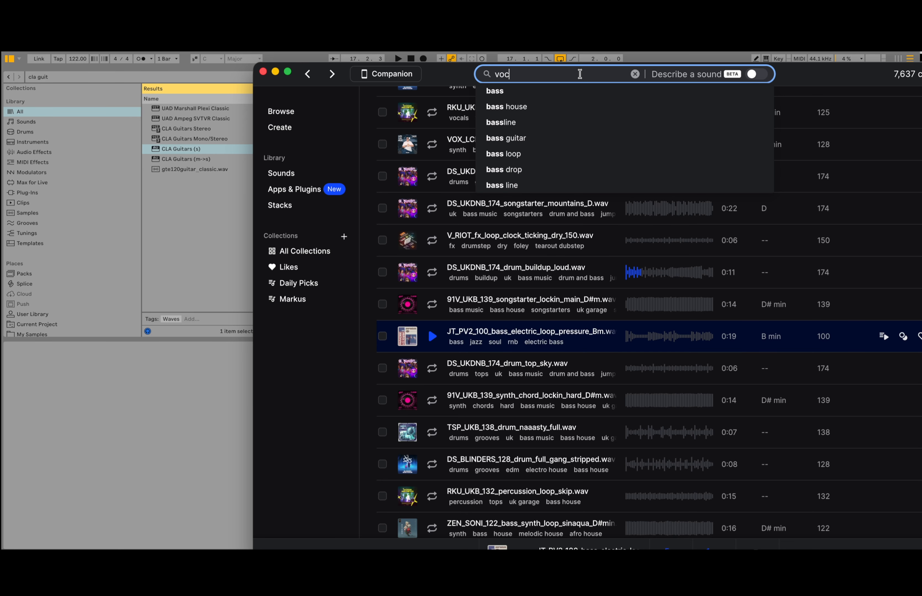
text(vocal)
key(Return)
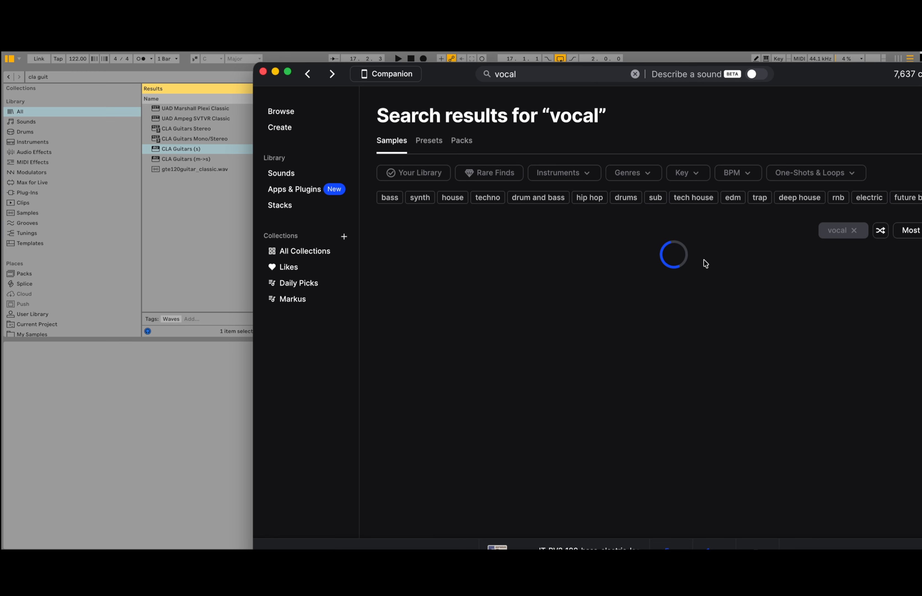
scroll(705, 388, down, 10)
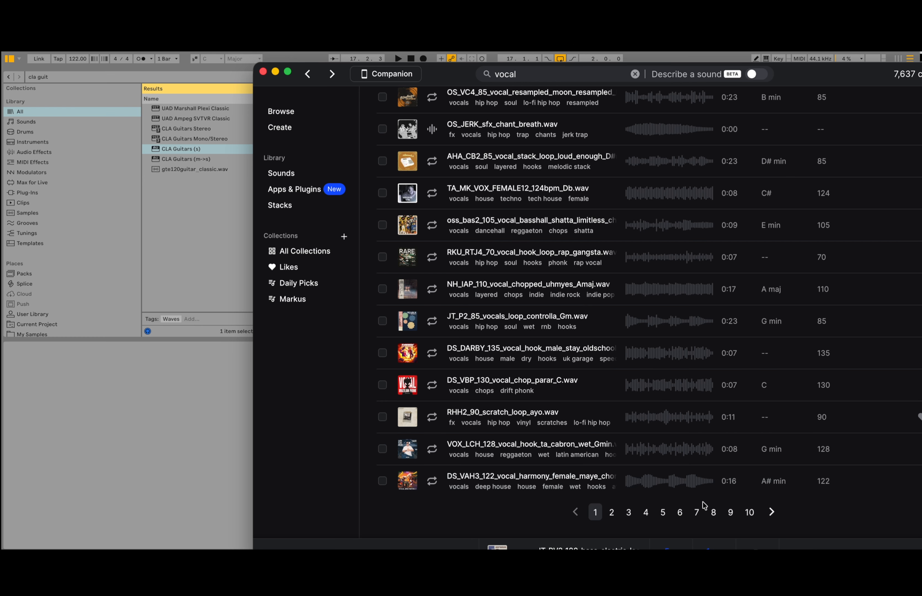
click(771, 512)
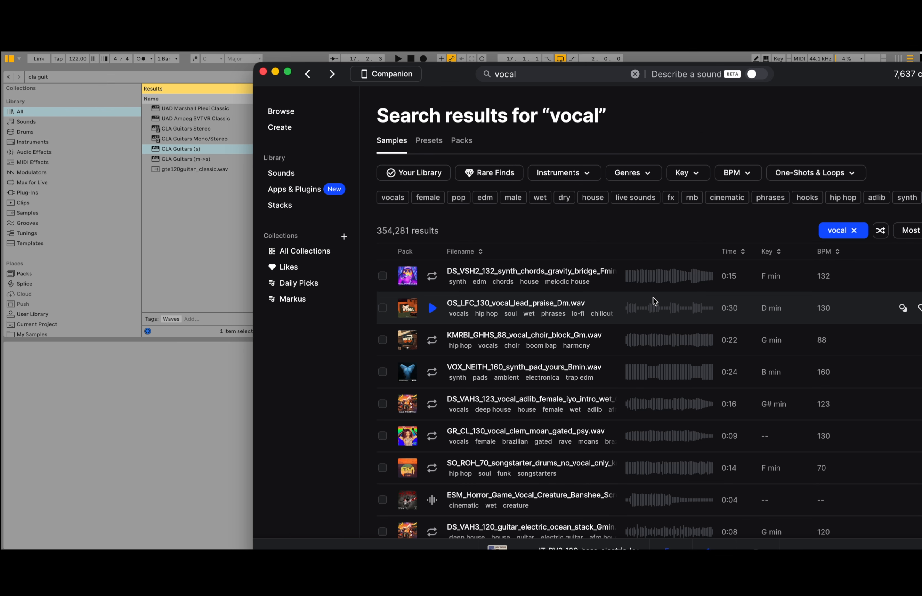
- Preview OS_LFC_130_vocal_lead_praise_Dm.wav in Splice against the groove playing in Ableton Live
click(434, 308)
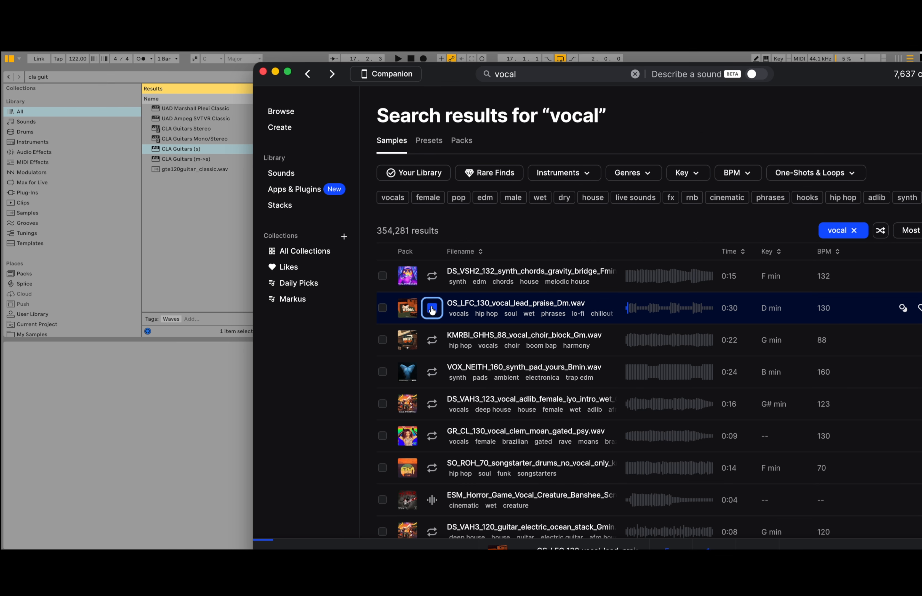
click(155, 388)
key(space)
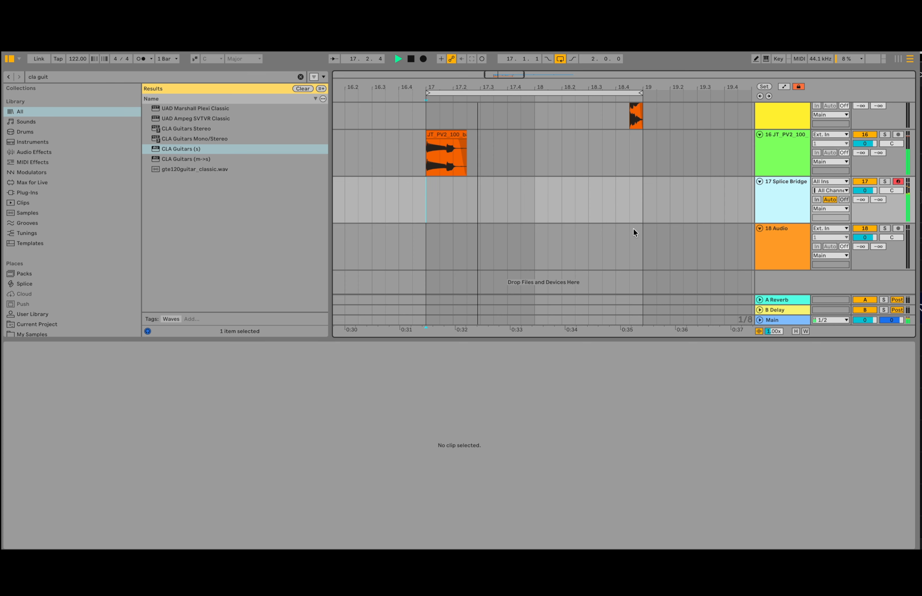
click(758, 557)
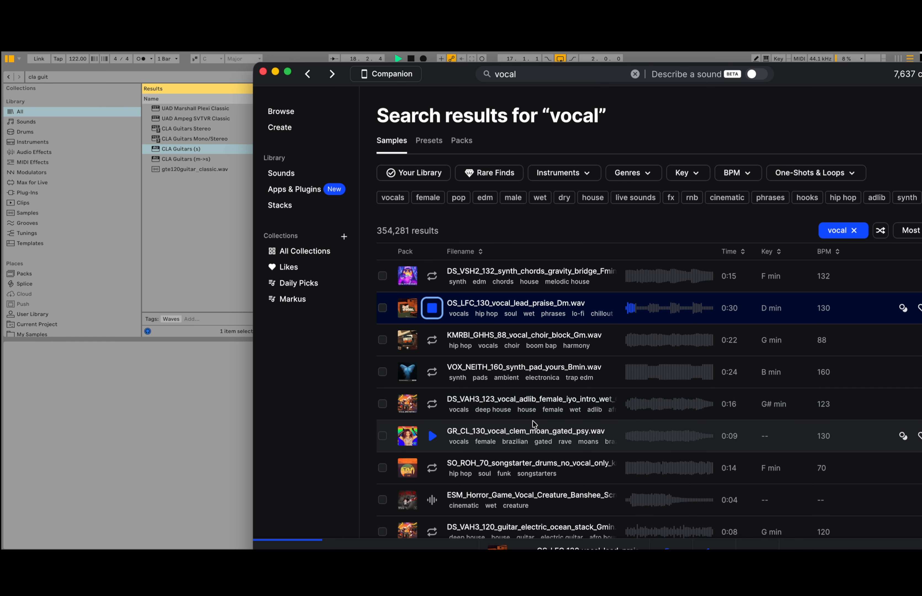
- Audition DS_VAH3_120_guitar_electric_ocean_stack and OS_LT_92_vocal_melody_deepend_Am.wav from the vocal results over the running groove
scroll(484, 457, down, 3)
click(432, 410)
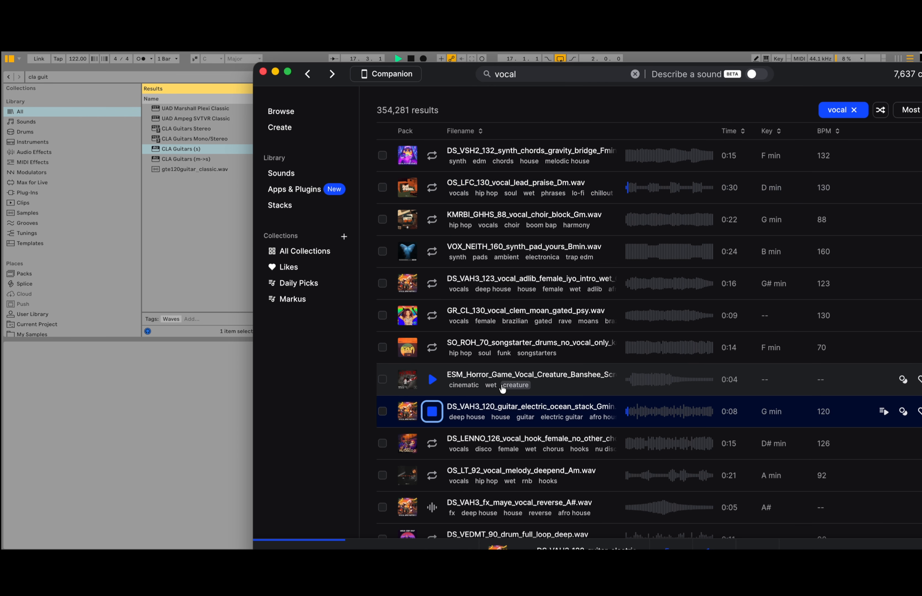
scroll(512, 385, down, 2)
scroll(481, 402, down, 1)
click(432, 403)
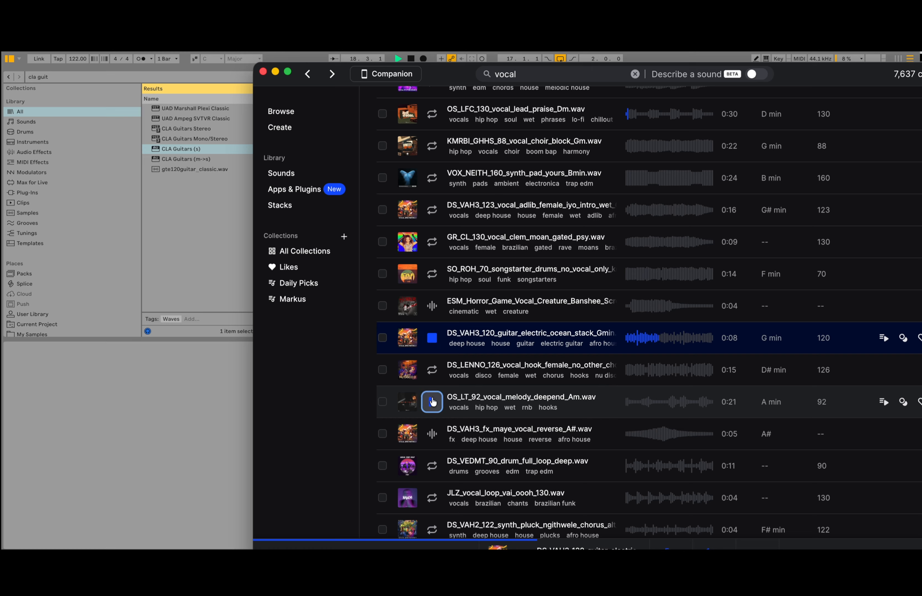
scroll(578, 341, down, 3)
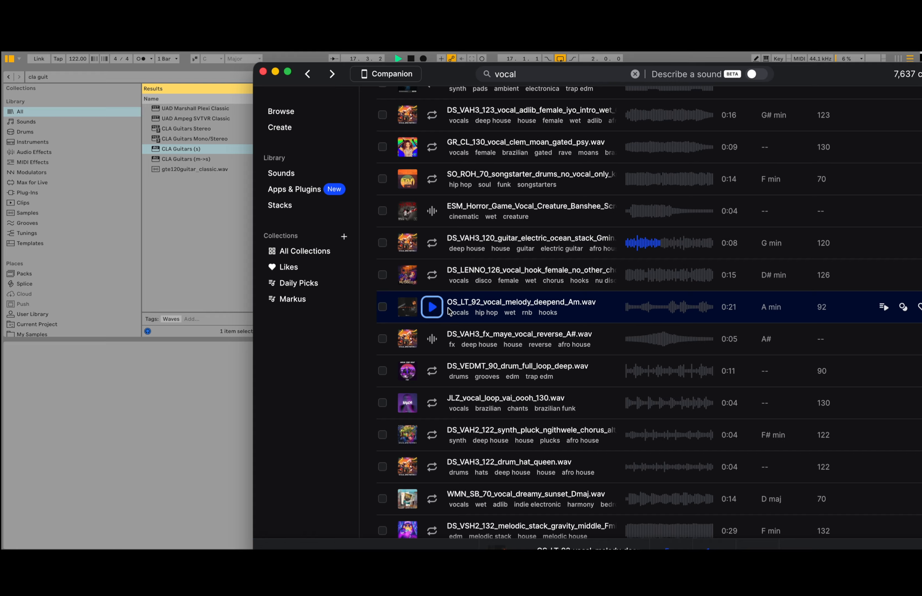
- Add OS_LT_92_vocal_melody_deepend_Am.wav to the Splice library and place it on track 16 just before bar 19 in Ableton Live
drag(787, 79, 614, 93)
click(768, 322)
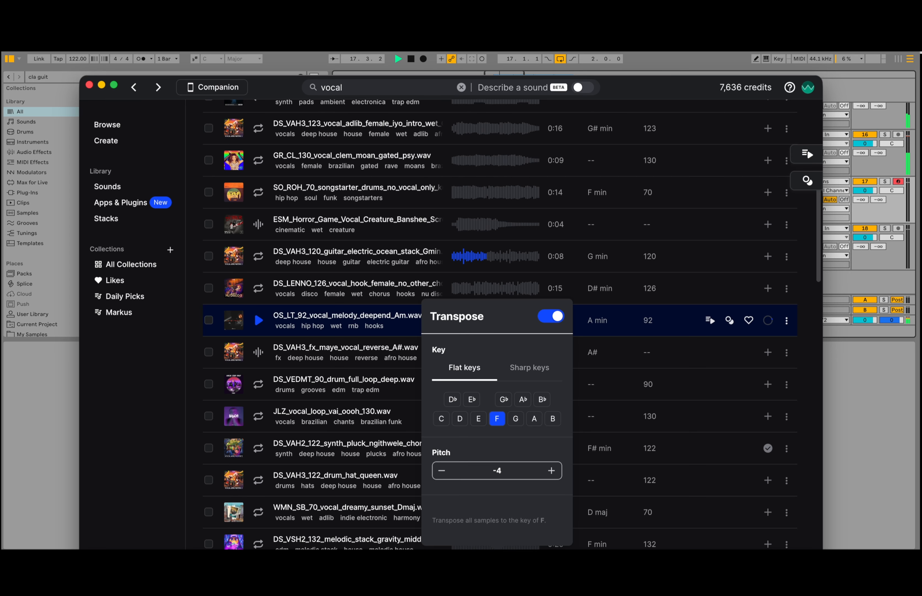
drag(277, 97, 743, 287)
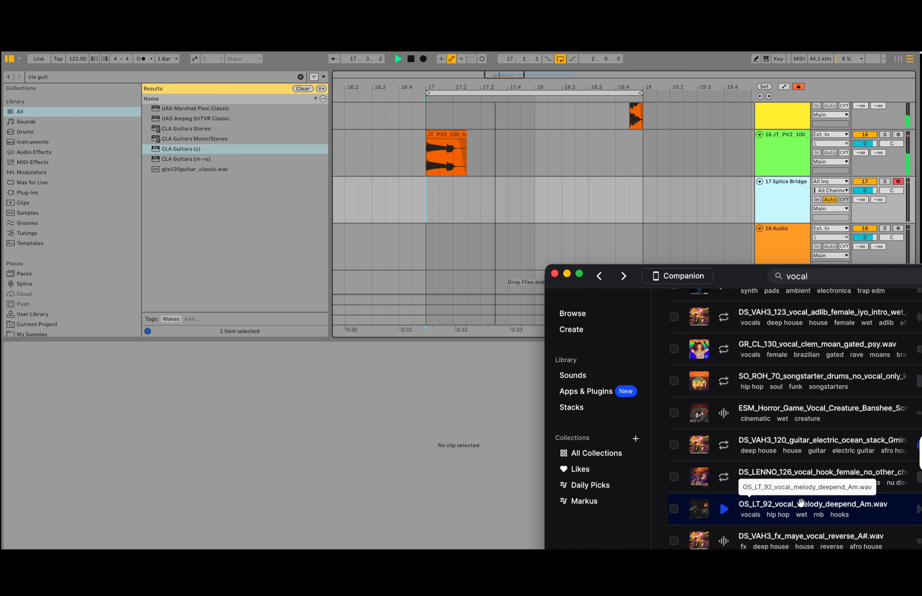
mouse_move(800, 505)
mouse_down()
mouse_move(643, 155)
mouse_move(593, 161)
mouse_up()
click(577, 161)
- Insert an audio track below track 16 and move the OS_LT_92 vocal clip onto it at bar 17
right_click(779, 158)
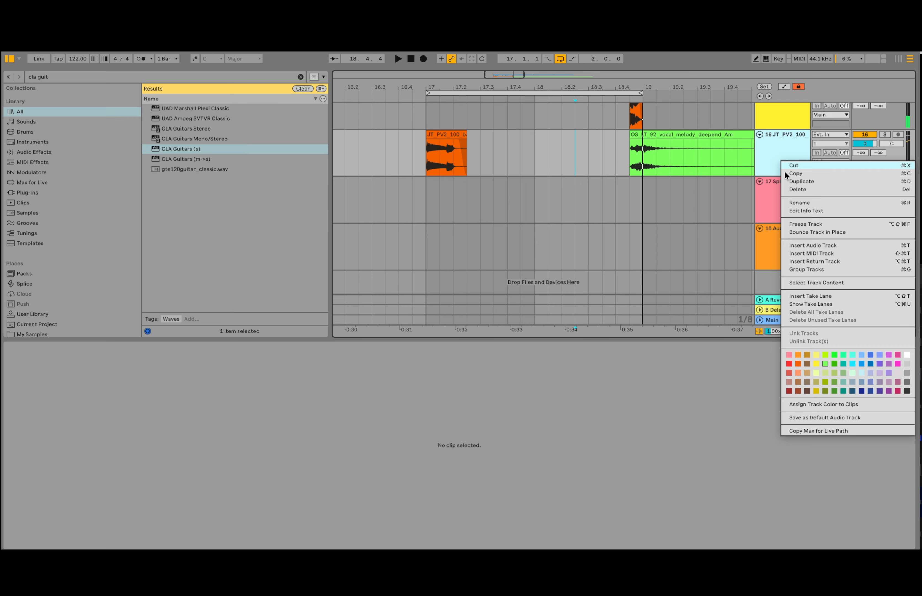
click(806, 245)
drag(655, 133, 454, 205)
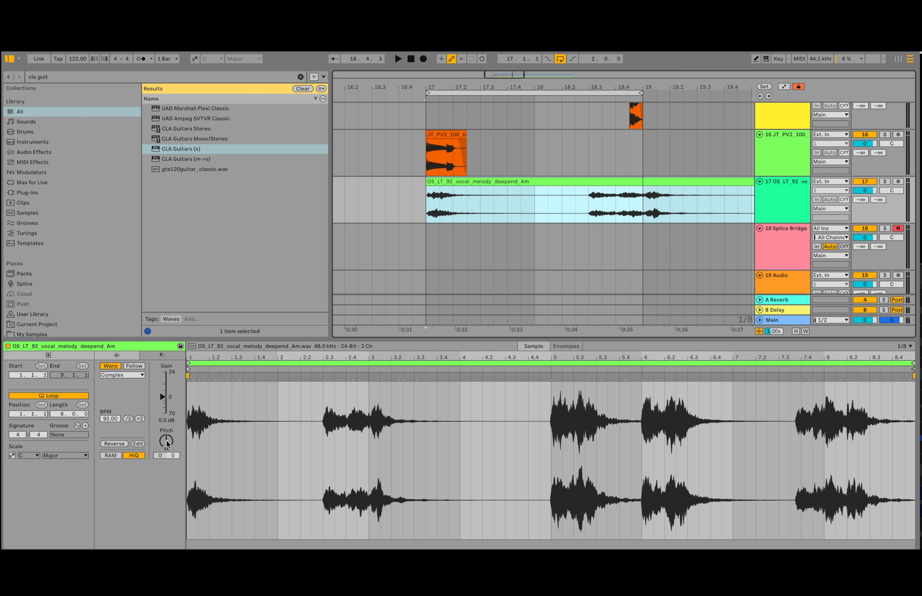
- Transpose the OS_LT_92 vocal clip to -4 semitones and play it with the groove from bar 17
drag(167, 443, 167, 448)
click(418, 194)
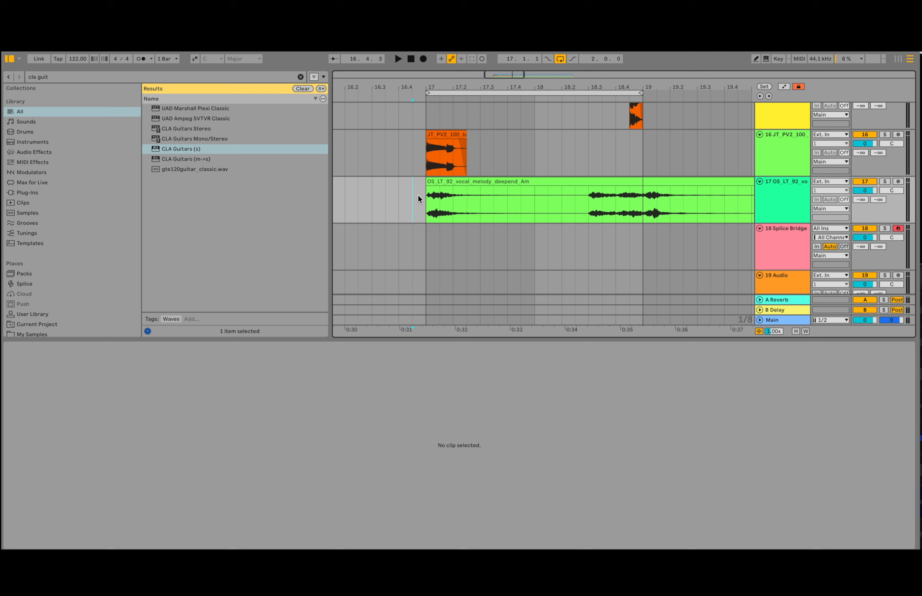
click(426, 203)
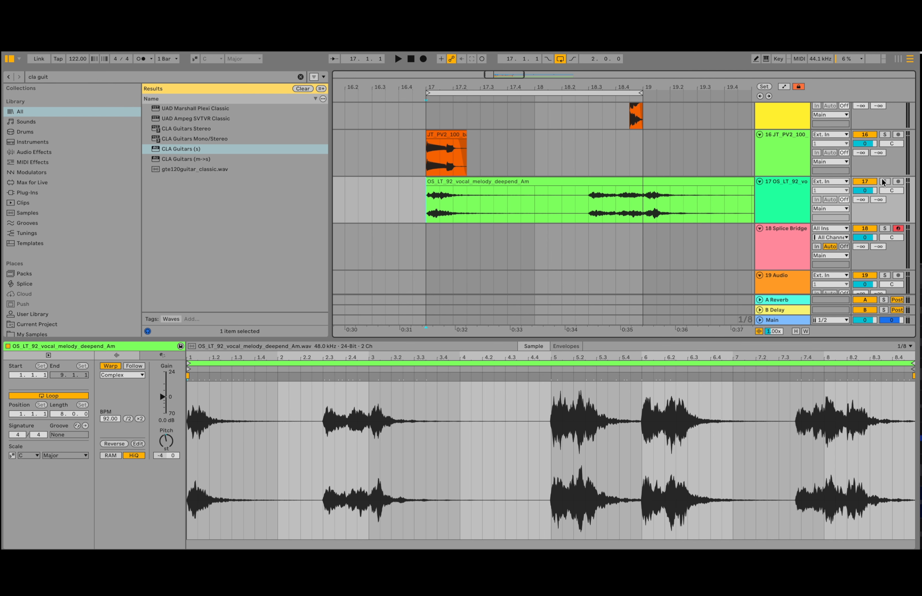
key(space)
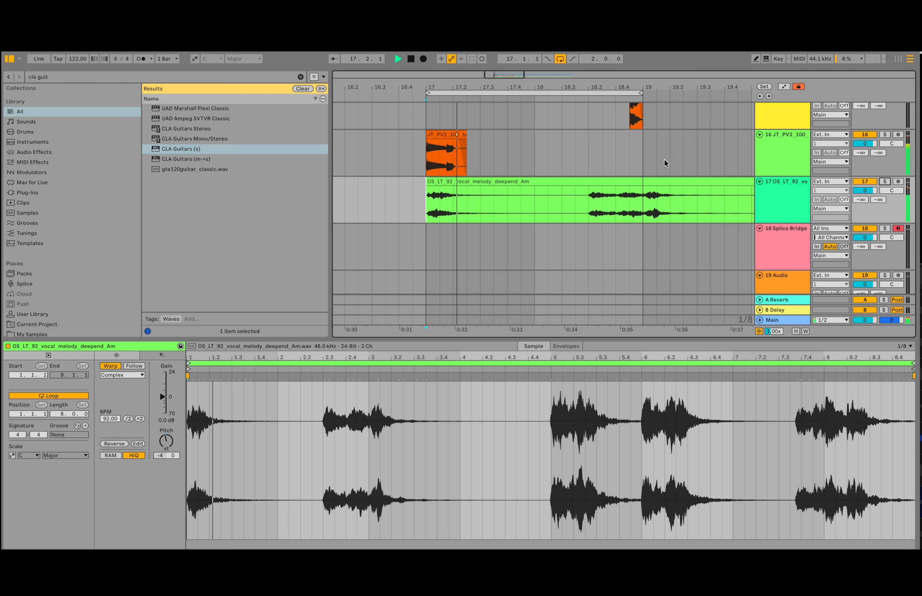
- Stop playback and trim the vocal clip's start to the phrase at 18.3
click(589, 204)
key(space)
drag(429, 182, 588, 185)
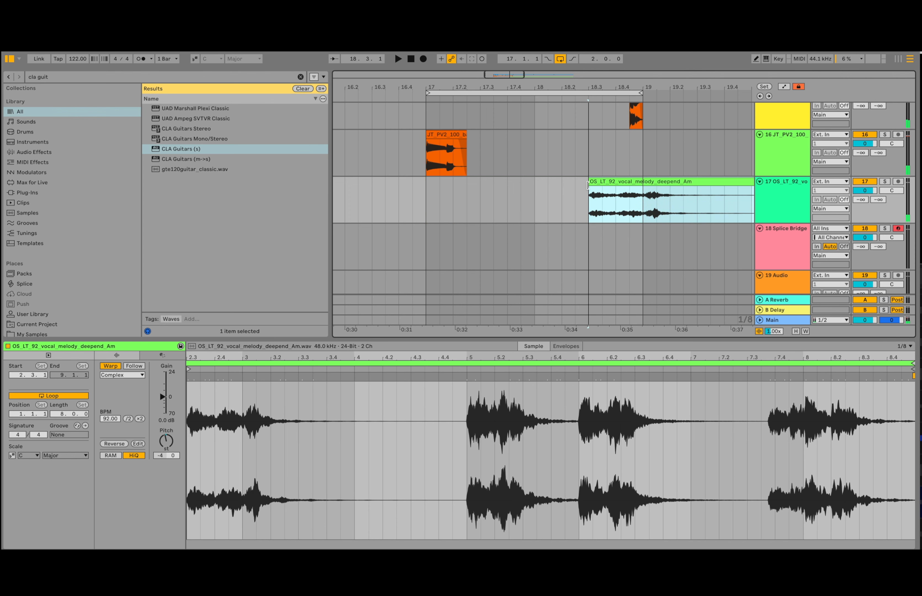
- Delete everything in the vocal clip after bar 19, keeping only the phrase from 18.3 to 19
drag(652, 90, 565, 73)
drag(555, 212, 676, 201)
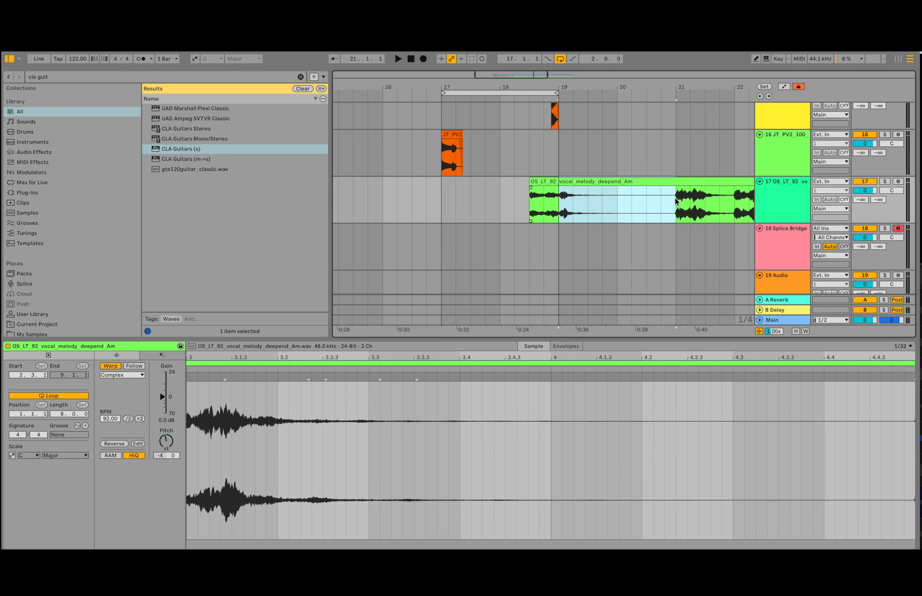
key(Delete)
click(694, 184)
key(Delete)
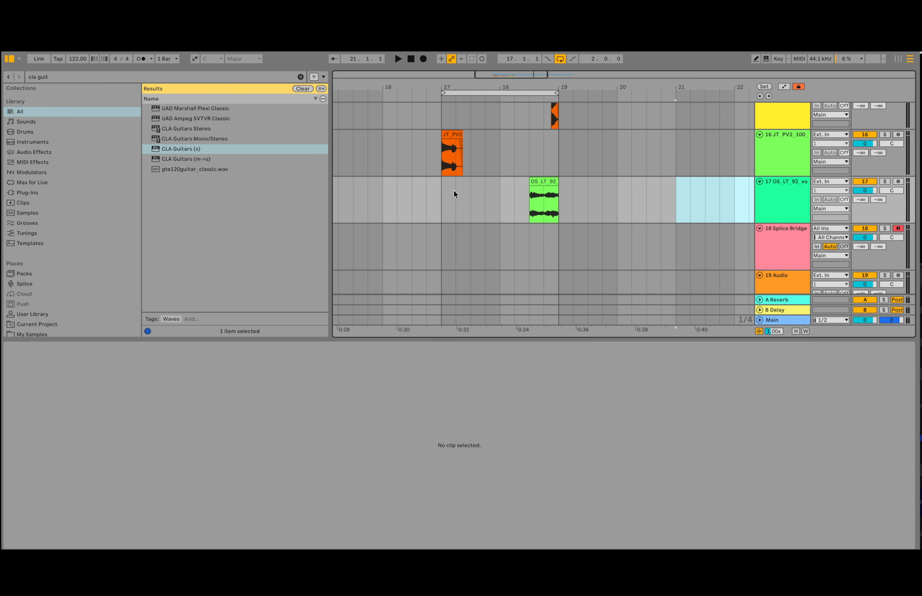
- Play the groove from bar 17 to hear the trimmed bass and vocal clips together, then stop
click(444, 165)
key(space)
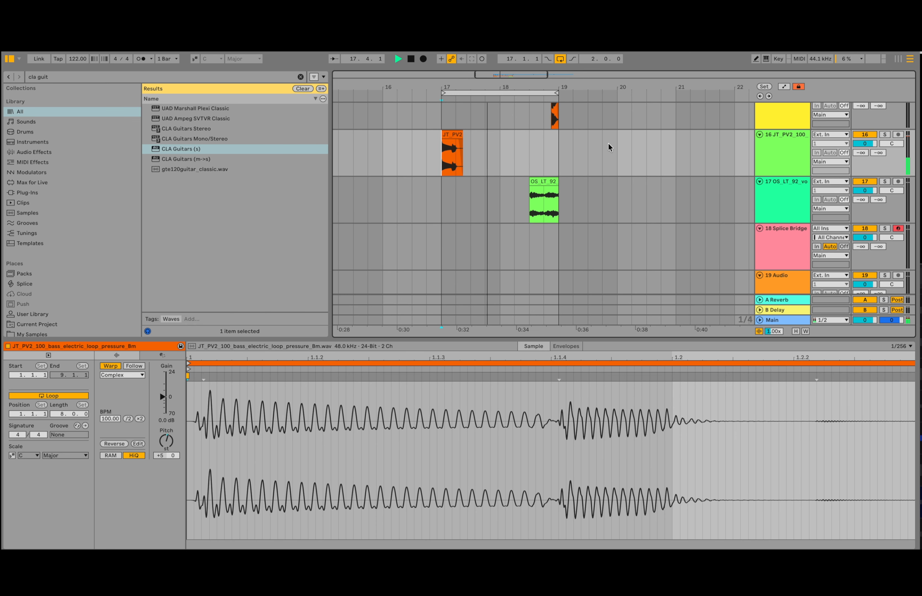
scroll(606, 156, up, 3)
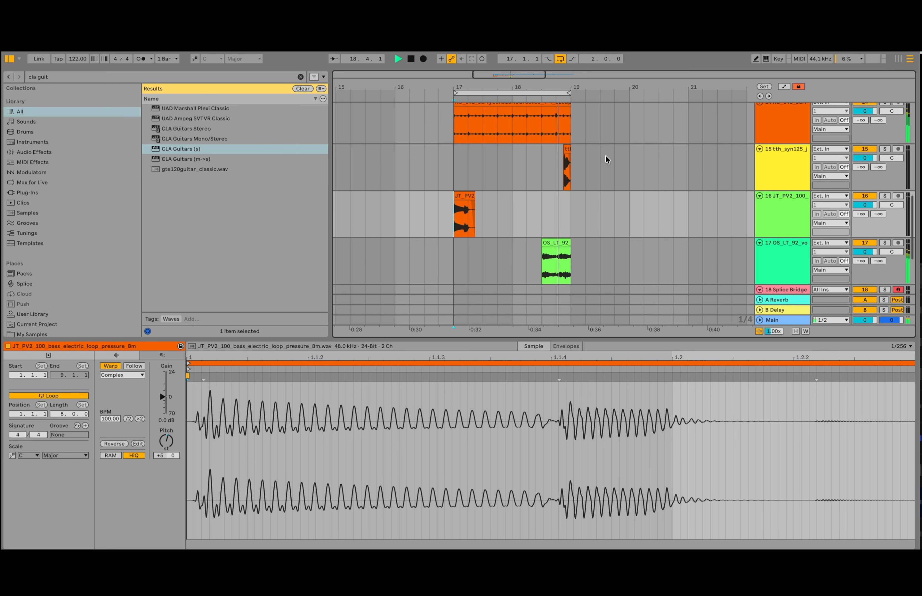
key(space)
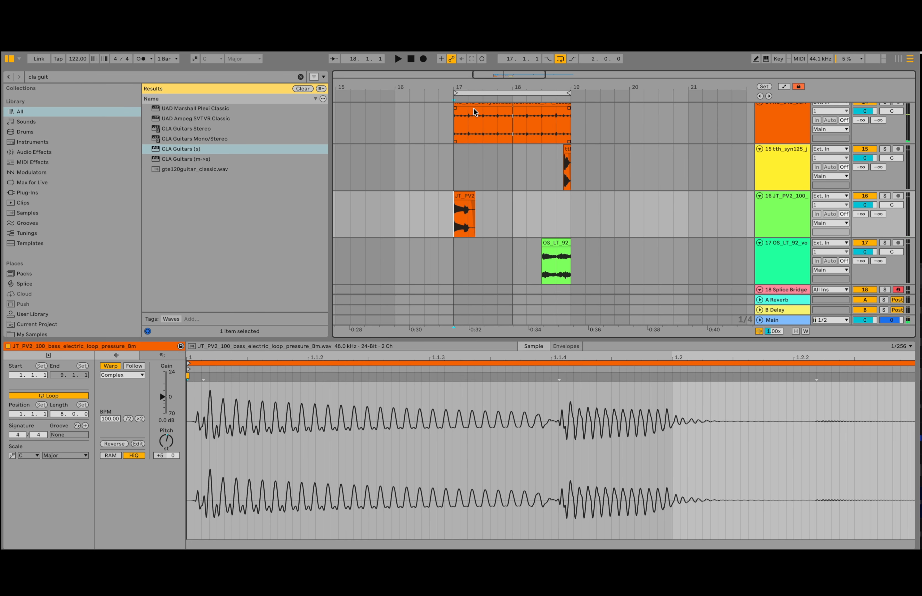
- Delete the second note and fading tail of the bass clip, keeping only its first hit at bar 17
mouse_move(462, 86)
mouse_down()
mouse_move(462, 116)
mouse_move(454, 86)
mouse_up()
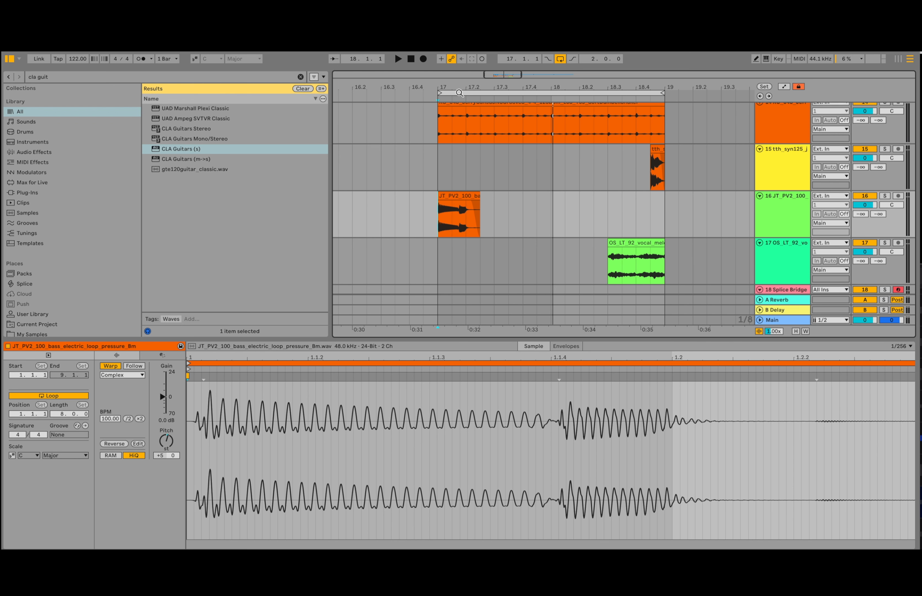
scroll(611, 194, up, 10)
scroll(575, 205, down, 10)
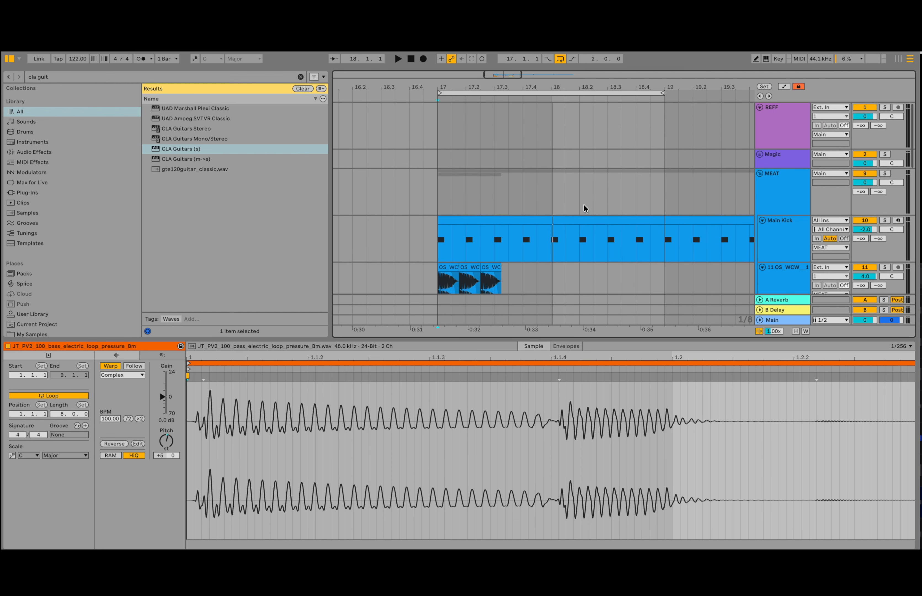
drag(456, 90, 568, 218)
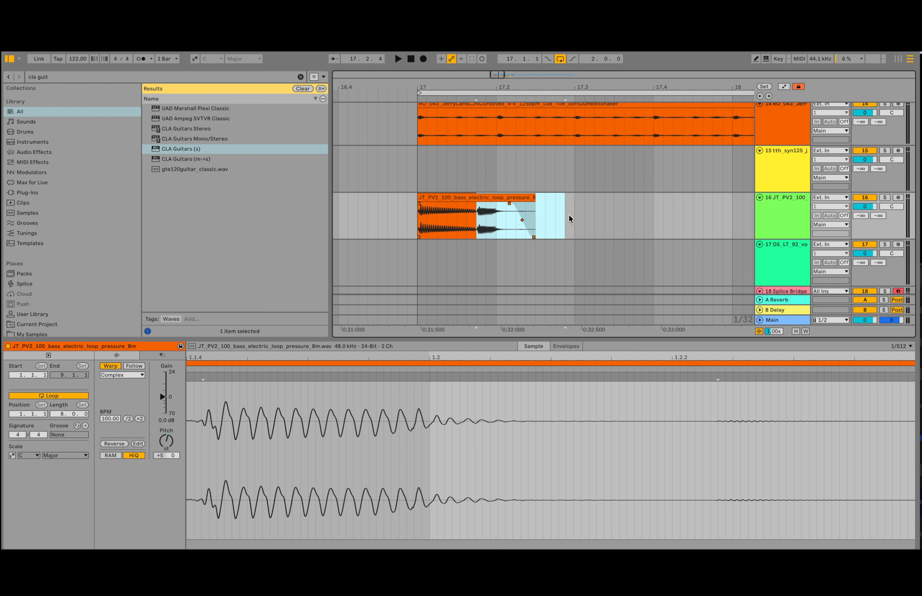
key(Delete)
- Play the groove from bar 17 to hear the shortened bass hit, and stop playback
click(417, 220)
key(space)
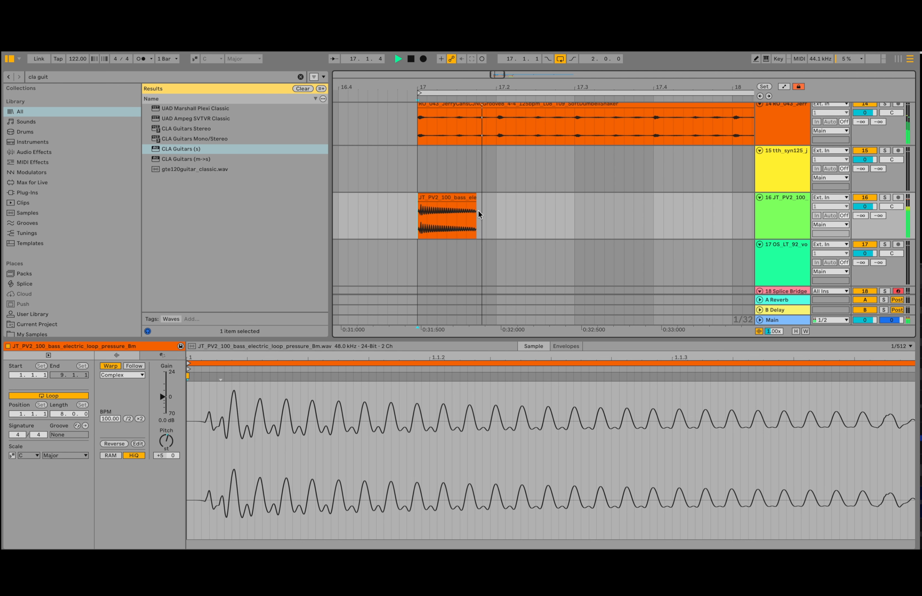
drag(473, 204, 462, 203)
drag(602, 90, 490, 90)
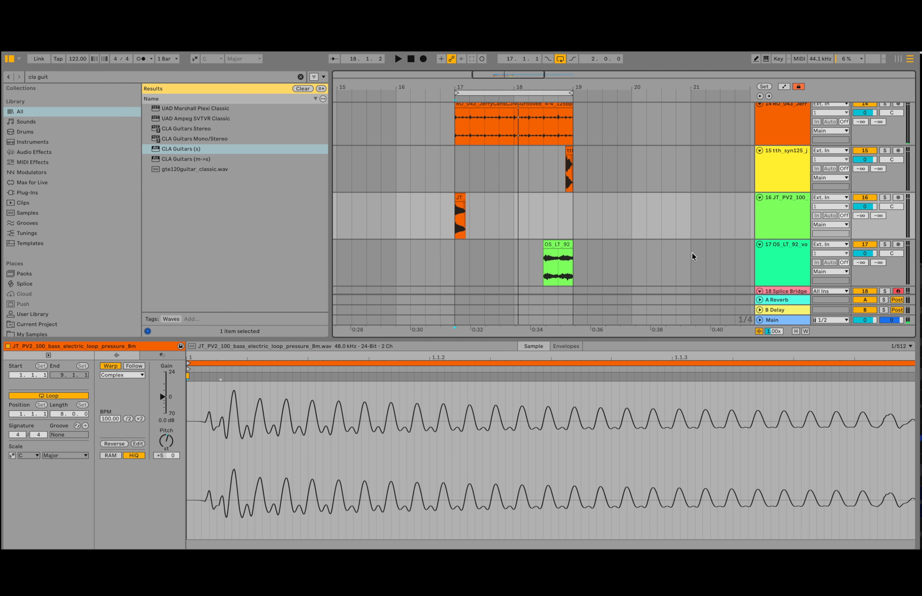
- Search the browser for "nicky" and add the Kickstart 2 plug-in to the OS_LT_92 vocal track
click(556, 259)
click(777, 259)
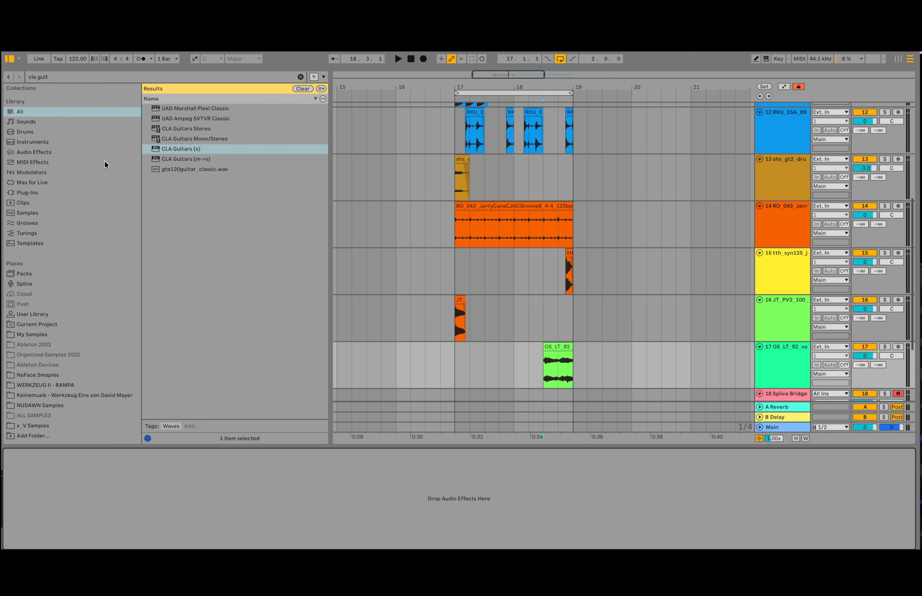
double_click(108, 79)
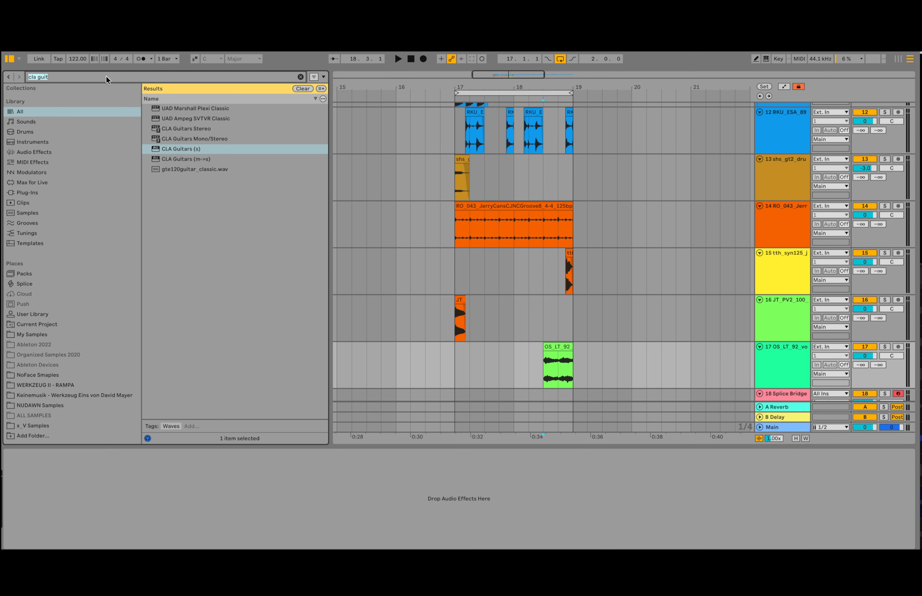
text(nicky)
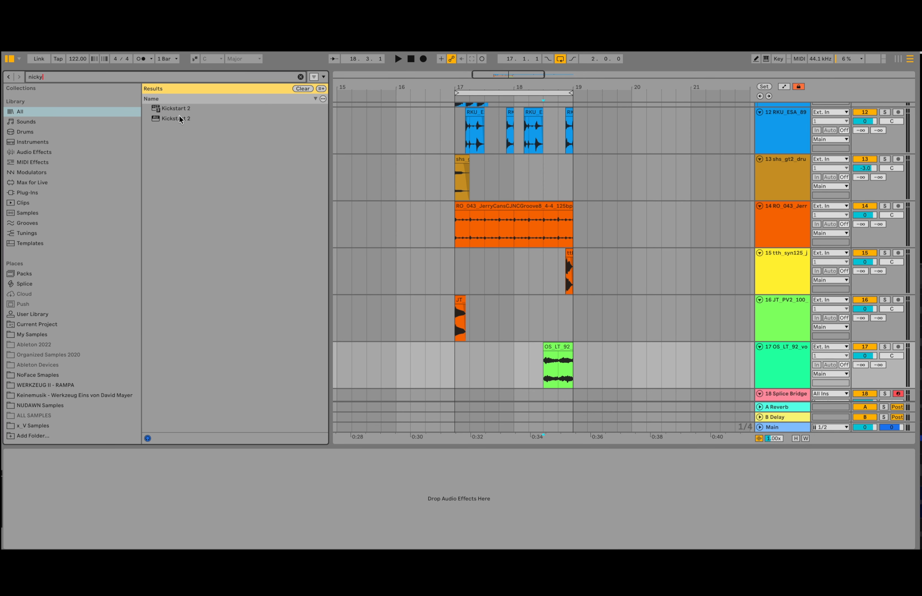
double_click(179, 119)
- Shorten the arrangement loop to the vocal phrase, from 18.3 to bar 19
drag(458, 92, 529, 93)
drag(339, 271, 517, 402)
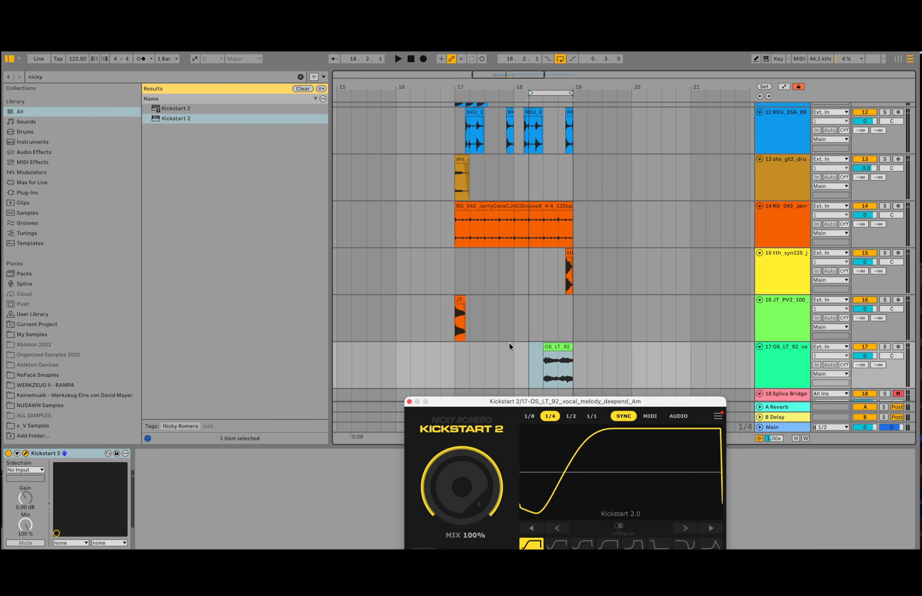
drag(530, 92, 544, 92)
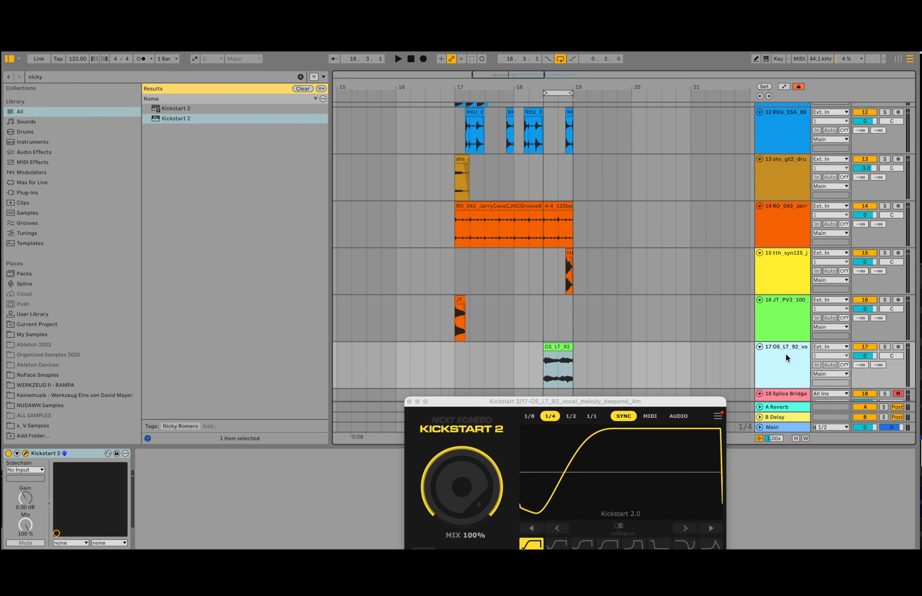
- Search the browser for "cla guit" and insert CLA Guitars (s) before Kickstart 2 on the vocal track
click(138, 82)
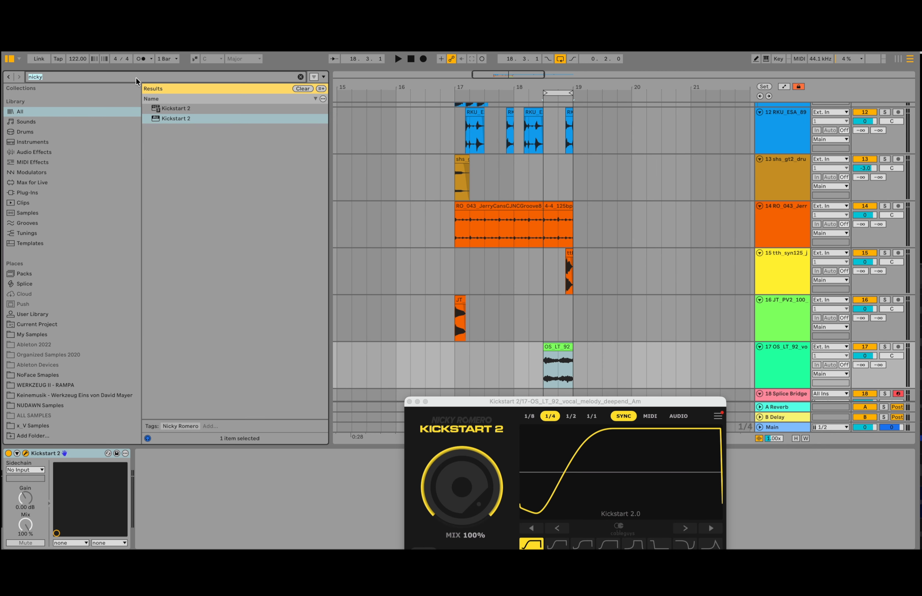
text(cla guit)
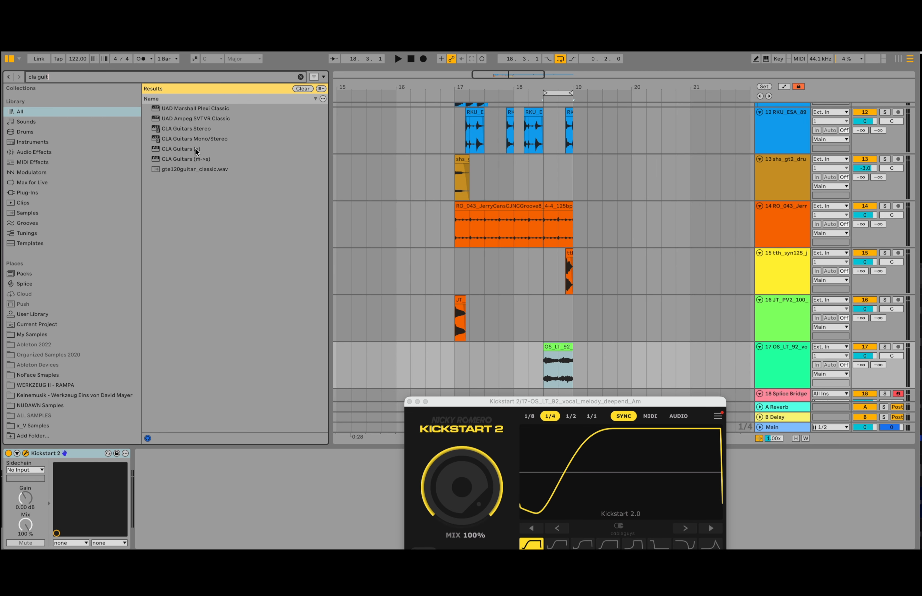
click(189, 151)
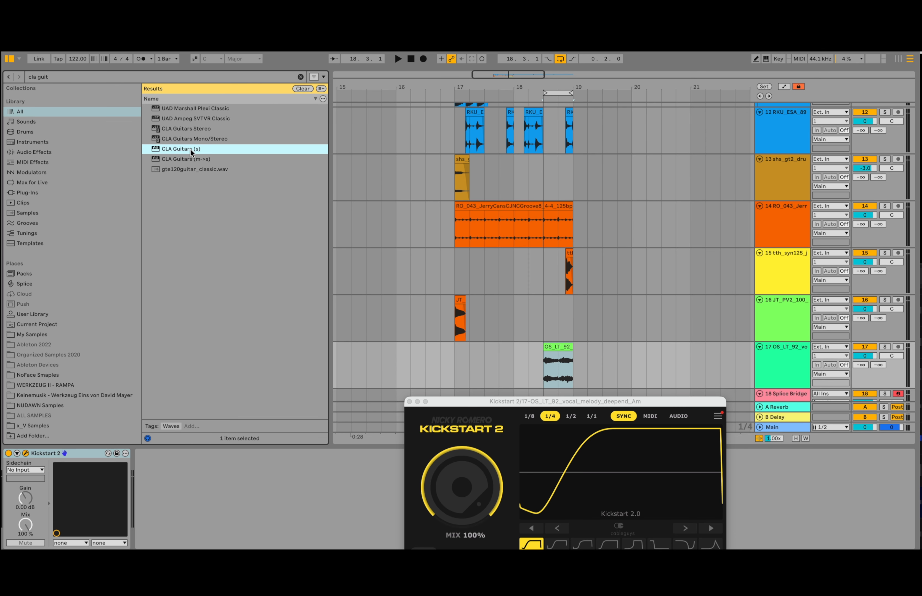
drag(197, 152, 48, 463)
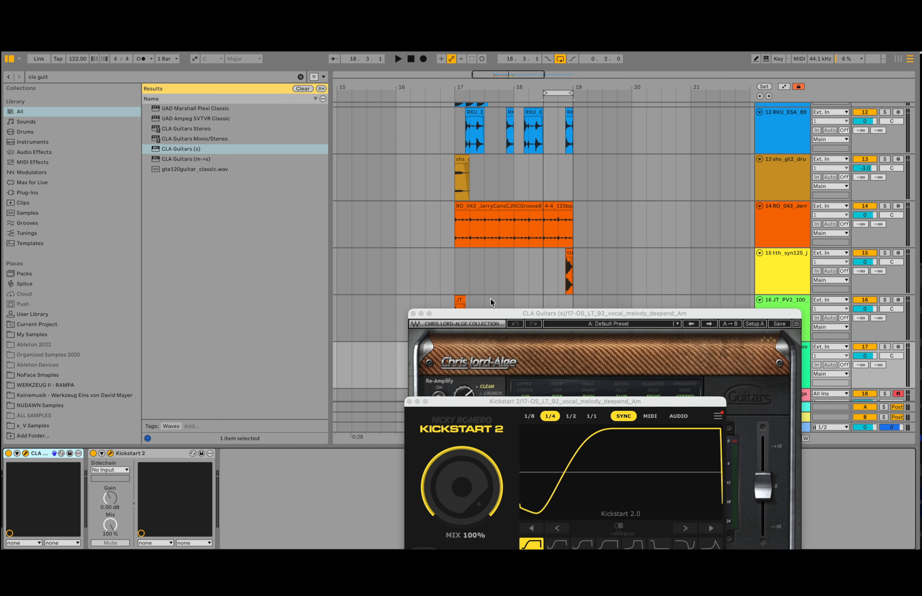
- Play the looped vocal phrase with its track soloed and move the Kickstart 2 window clear of CLA Guitars
key(space)
scroll(627, 221, down, 5)
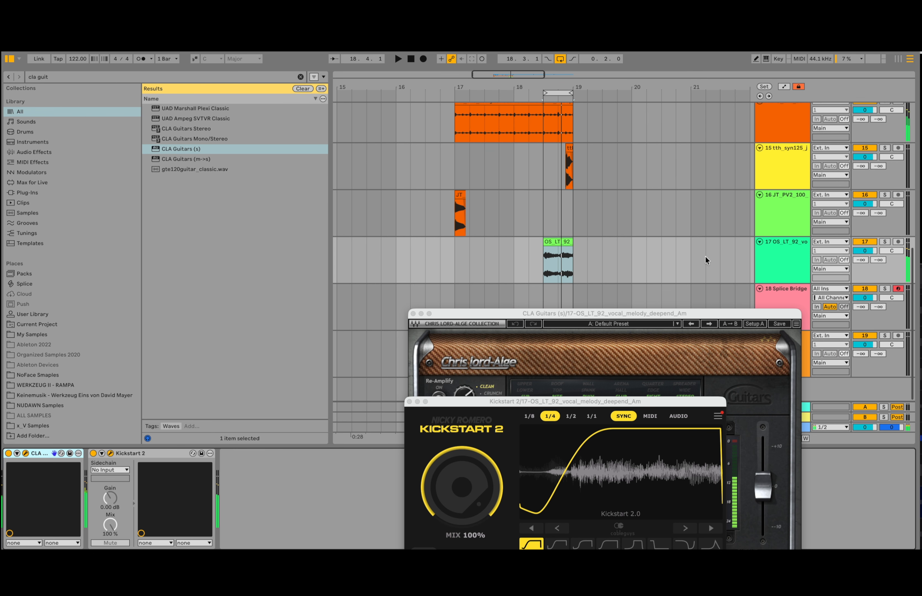
click(885, 242)
drag(672, 401, 445, 141)
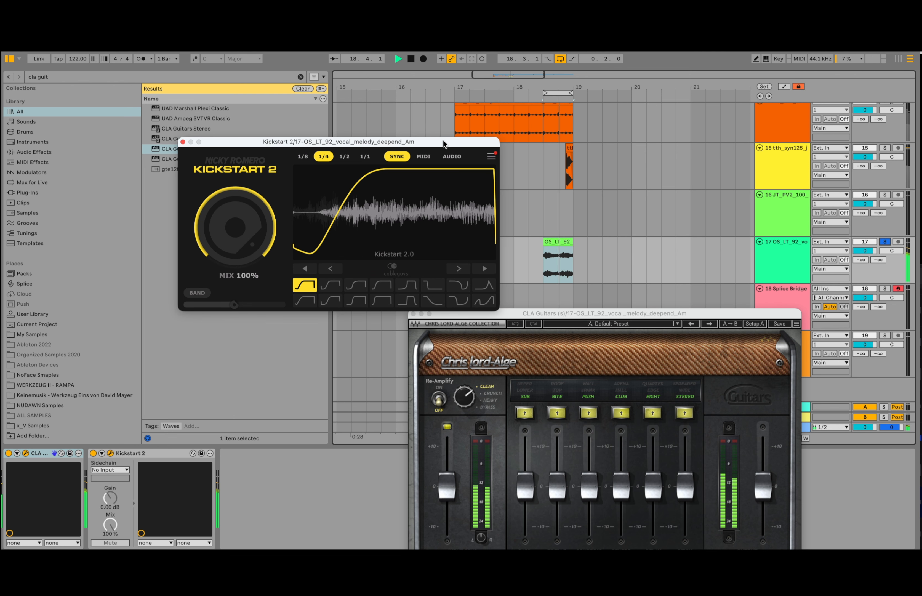
- Set Kickstart 2 to a 1/8 rate, audition several ducking curves and choose the third one in the first row
click(303, 156)
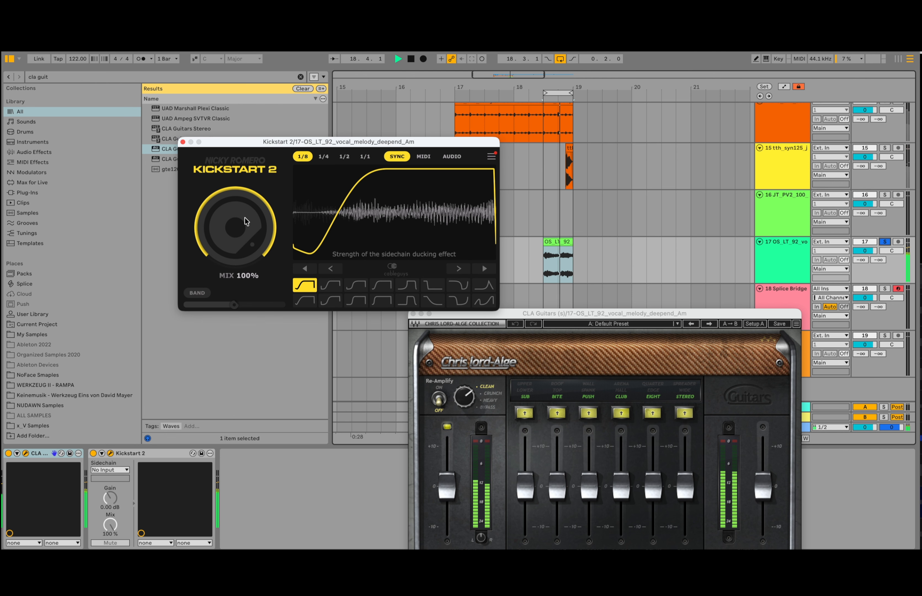
click(407, 286)
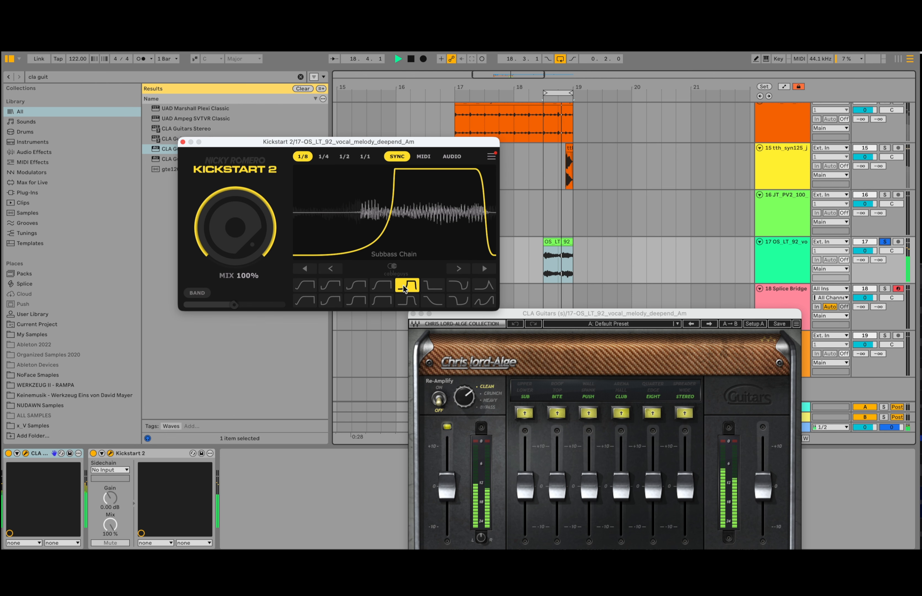
click(381, 288)
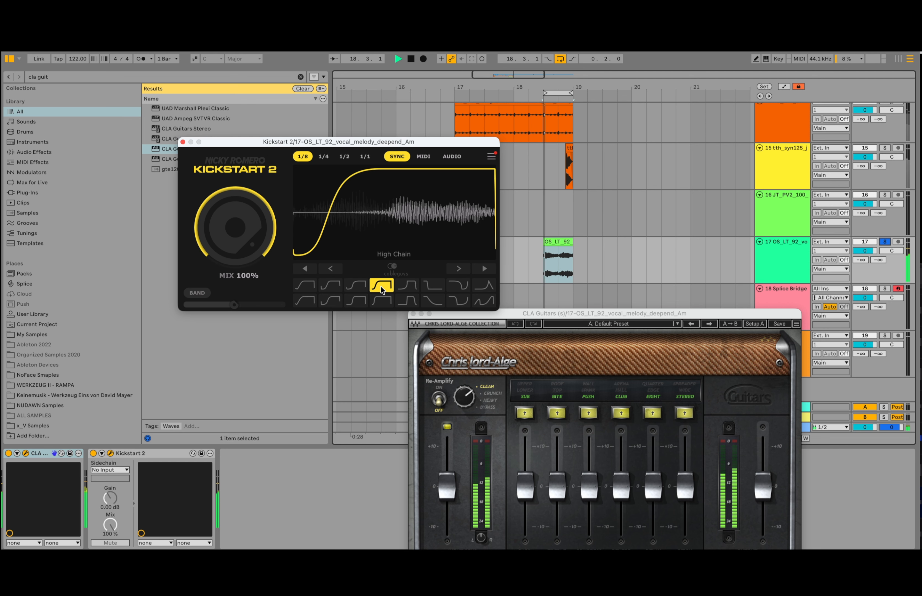
click(361, 288)
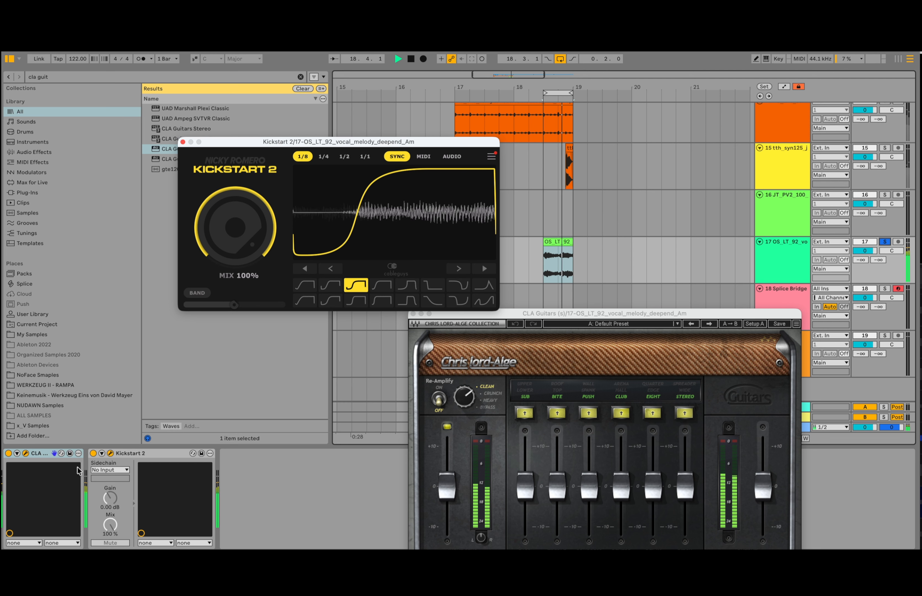
- Compare the soloed vocal with CLA Guitars bypassed and re-enabled, and close both plug-in windows
click(8, 454)
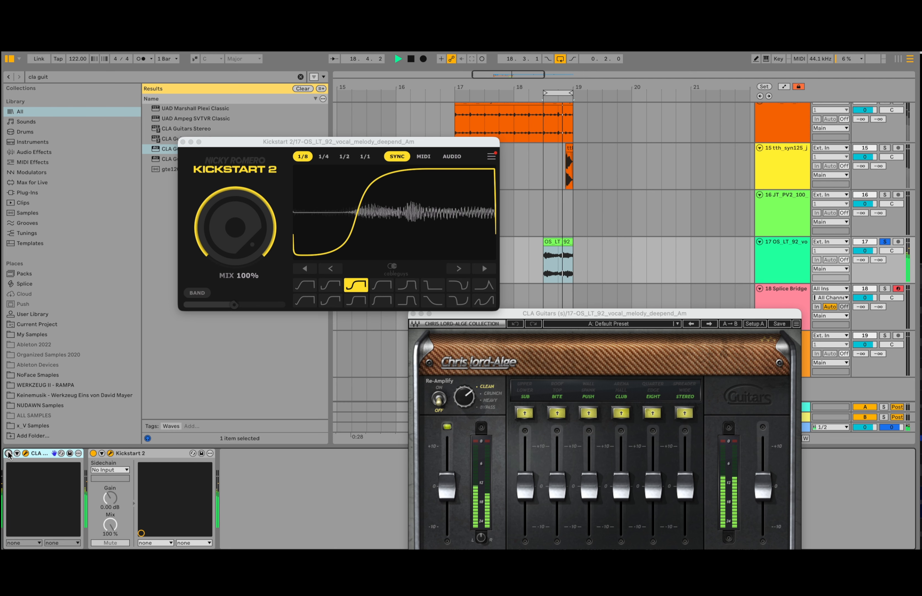
click(7, 454)
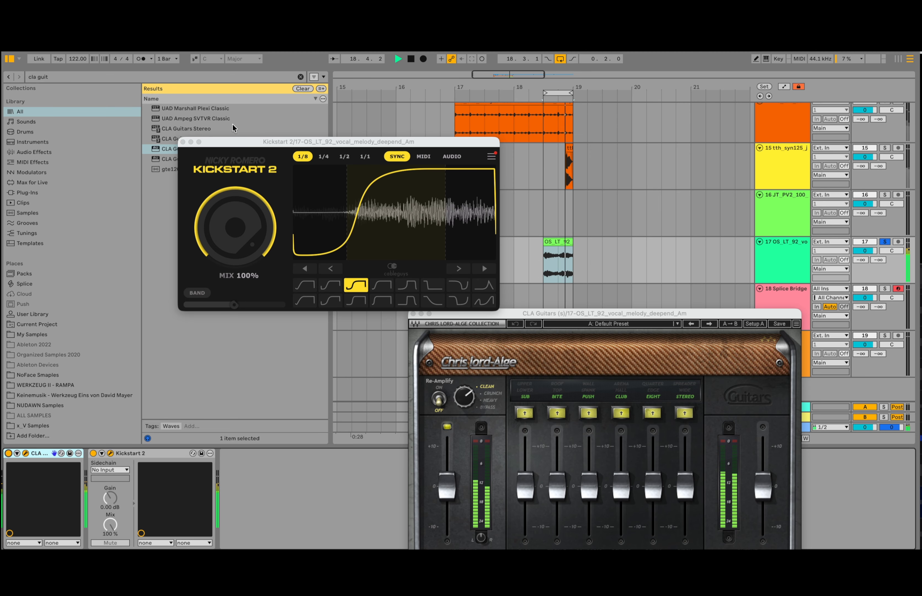
click(183, 142)
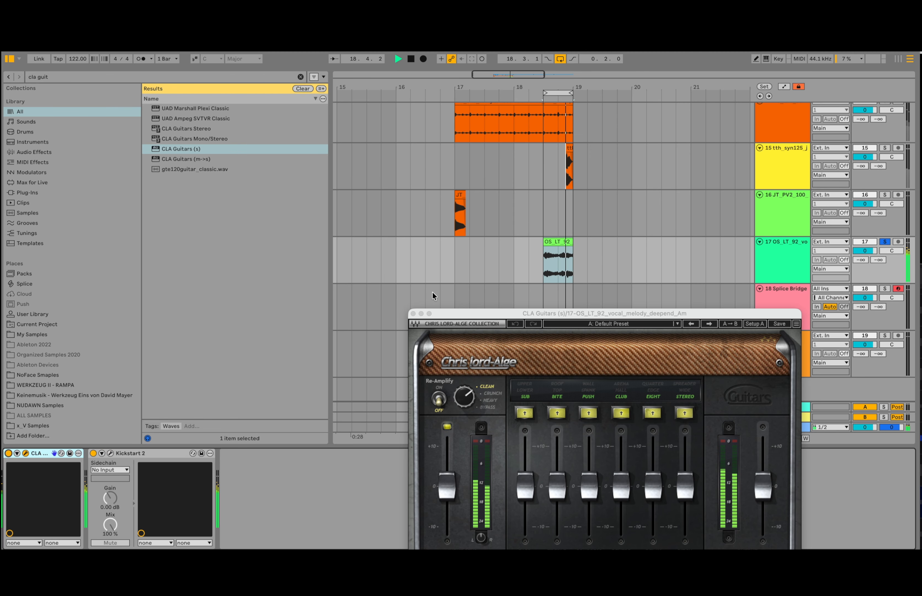
click(412, 313)
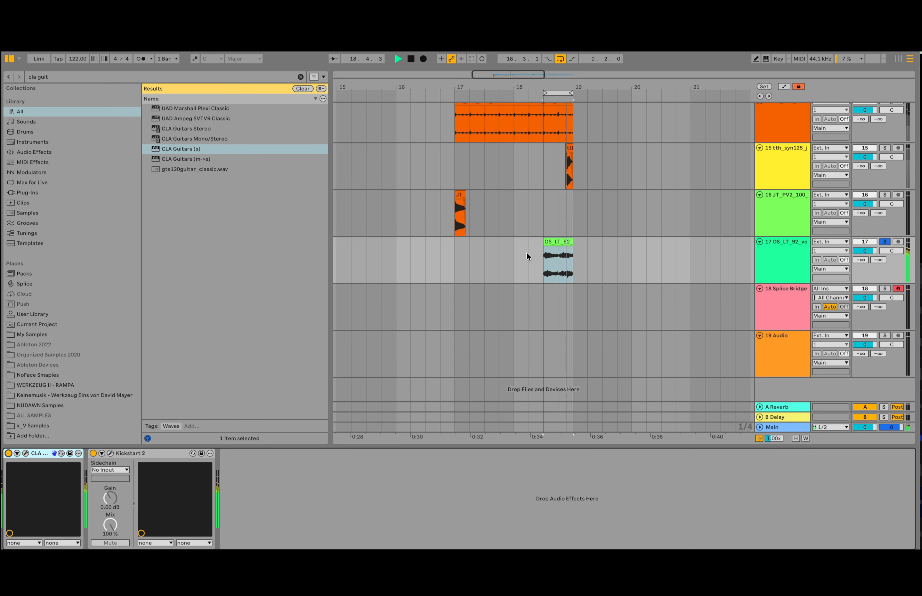
- Reverse the OS_LT_92 vocal clip and listen to the soloed result
double_click(564, 241)
key(space)
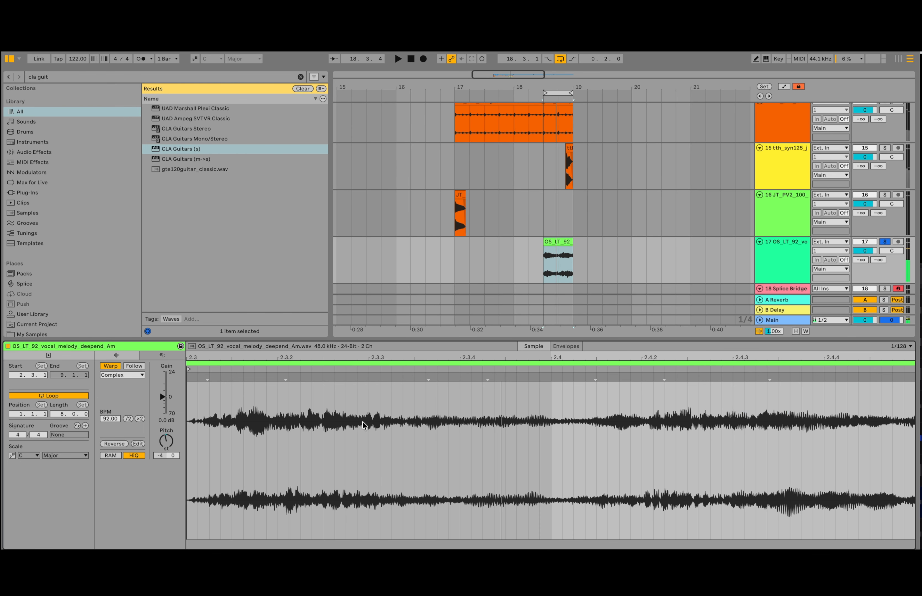
click(114, 445)
key(space)
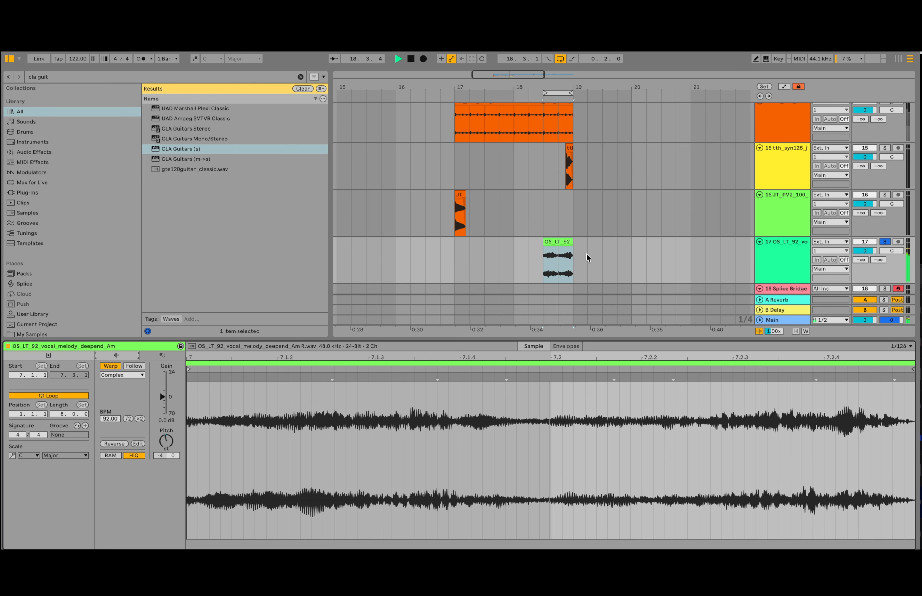
key(space)
- Extend the loop back to bar 17, unsolo the vocal track and play the full groove
drag(546, 93, 458, 99)
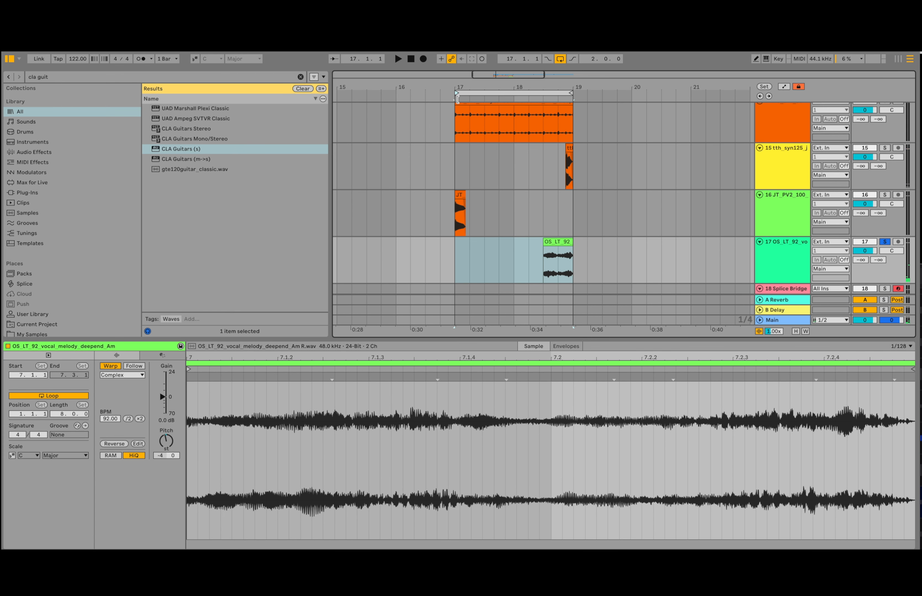
click(885, 242)
key(space)
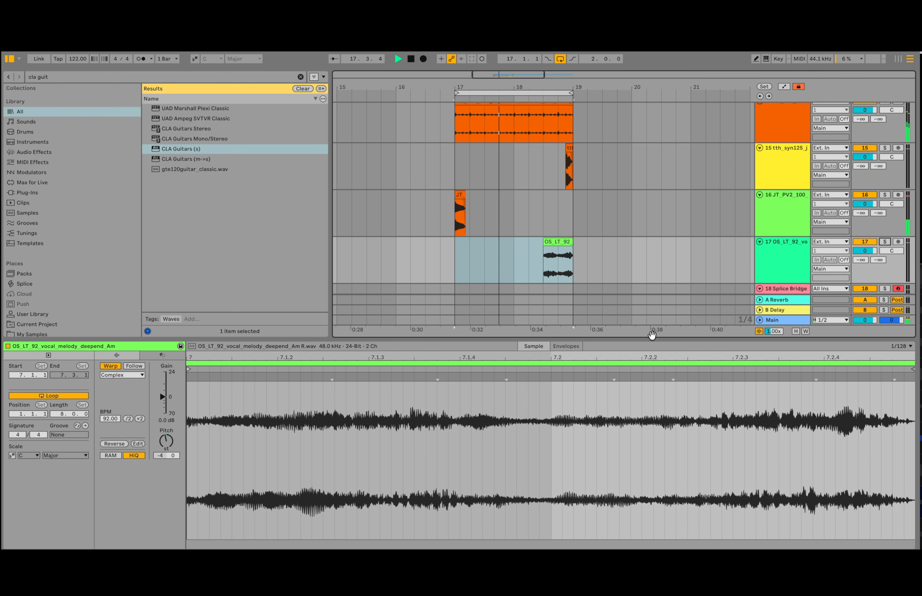
drag(652, 335, 652, 424)
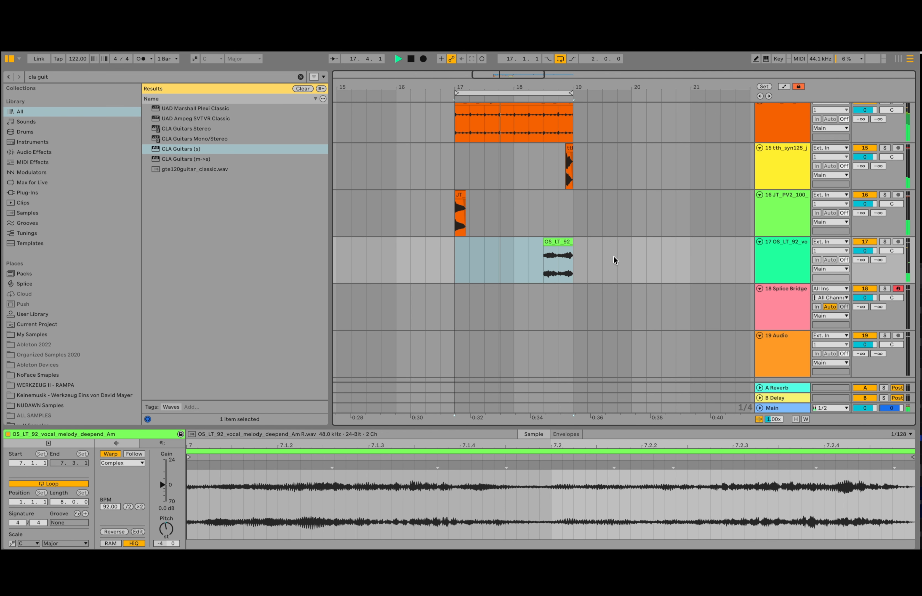
key(space)
- Duplicate the time of the looped bars 17 to 19 and delete the first vocal clip at 18.3
right_click(530, 93)
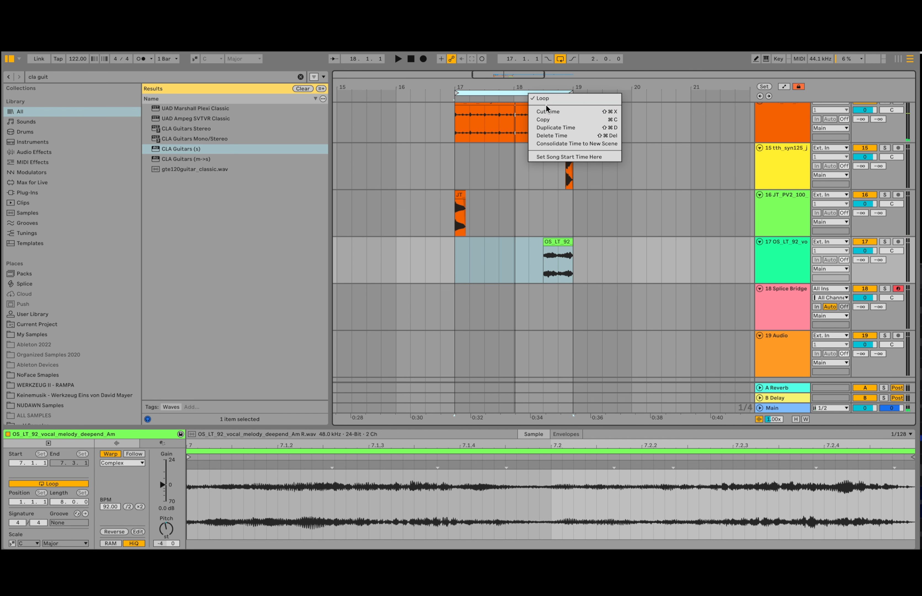
click(556, 128)
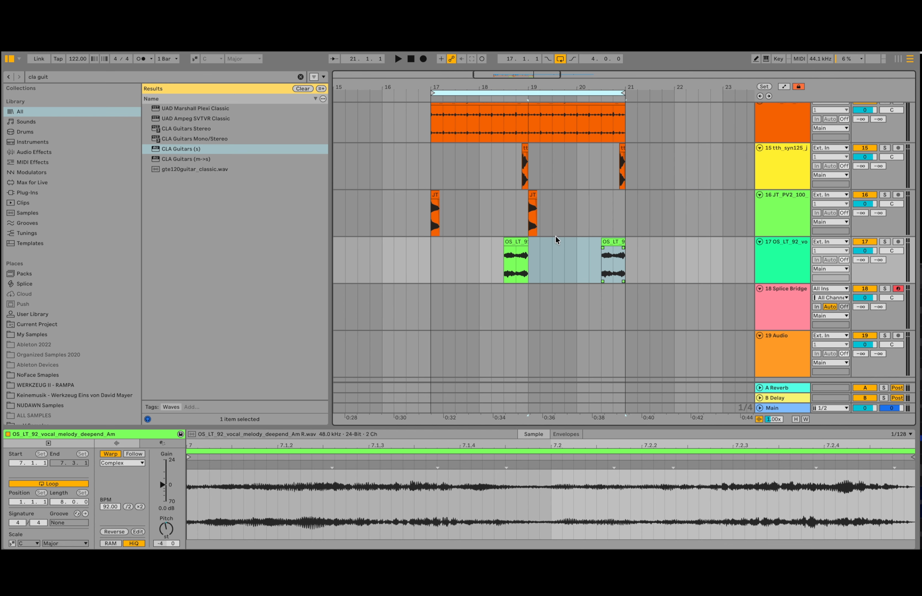
click(518, 240)
key(Delete)
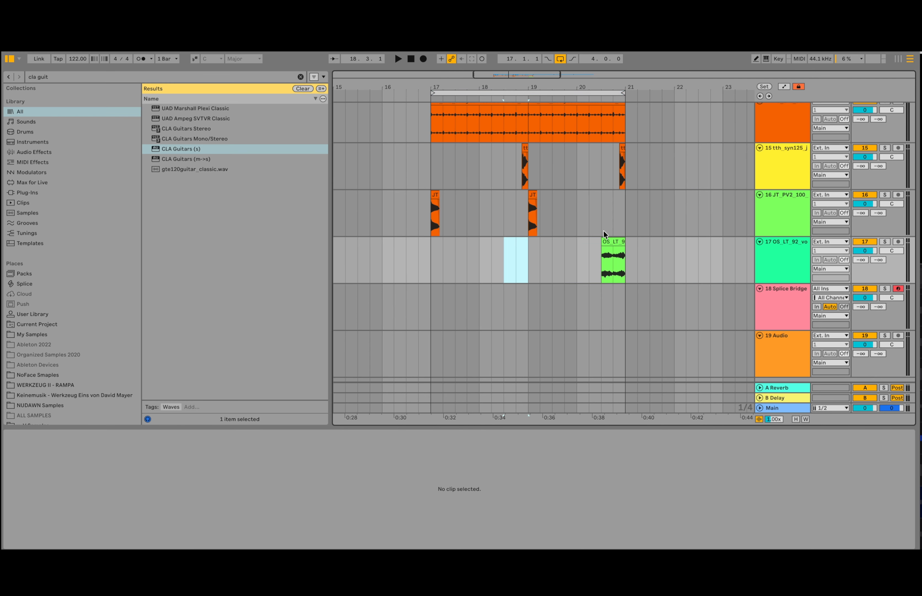
- Delete the duplicated bass hit at bar 19 and the first synth stab just before bar 19
drag(578, 213, 519, 216)
key(Delete)
drag(542, 171, 503, 171)
key(Delete)
- Delete the duplicated shs_gt2 drum clip at bar 19 and play through the four-bar loop
scroll(528, 200, up, 8)
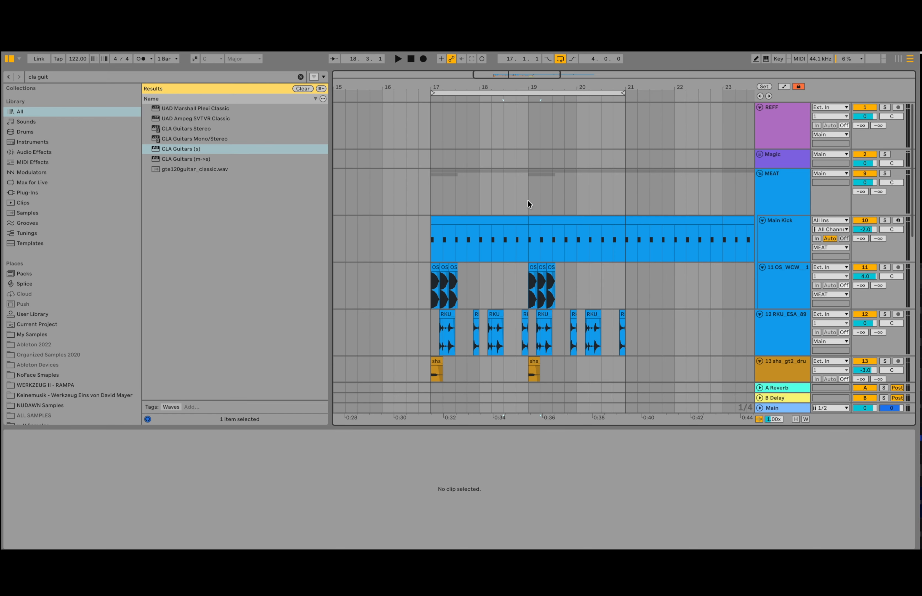
scroll(527, 200, down, 8)
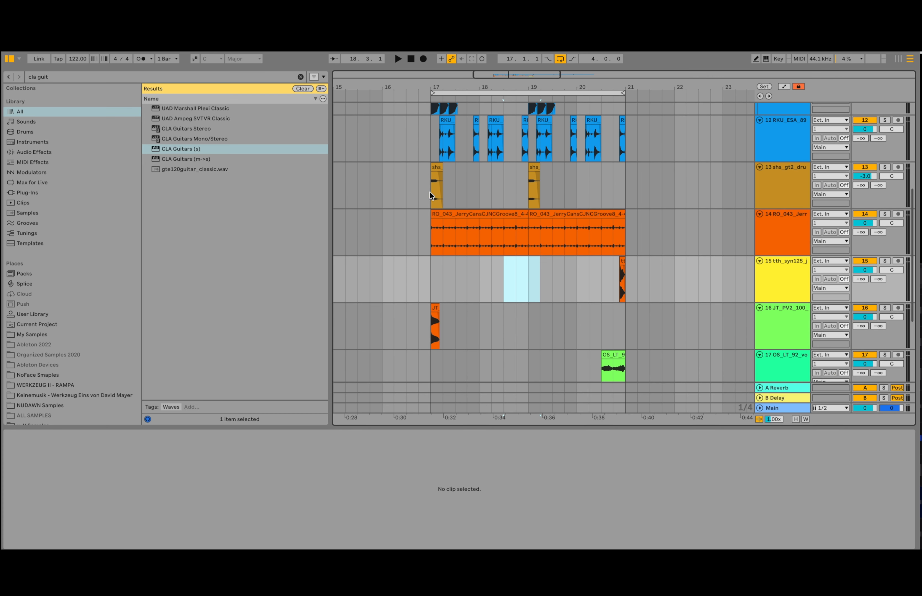
click(431, 195)
key(space)
drag(517, 191, 545, 189)
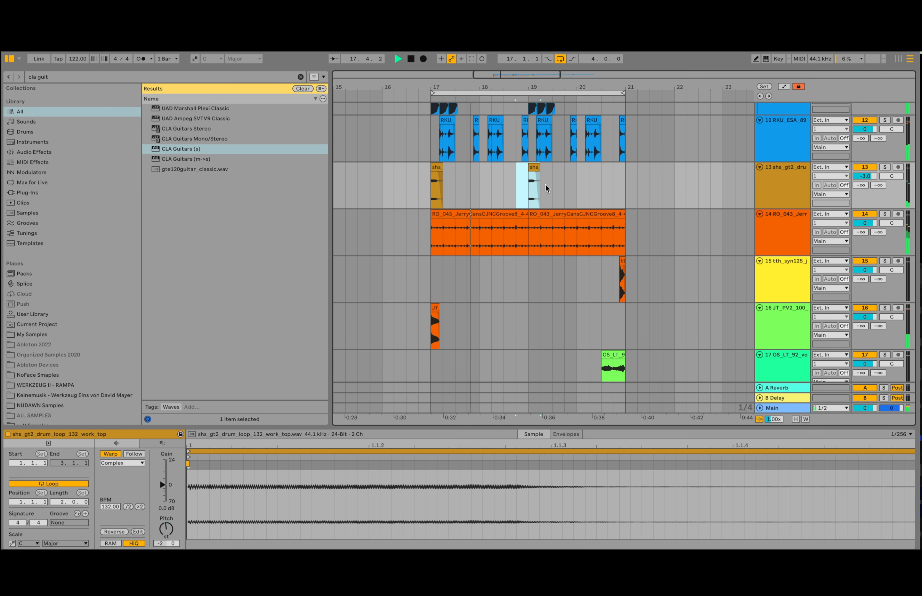
key(Delete)
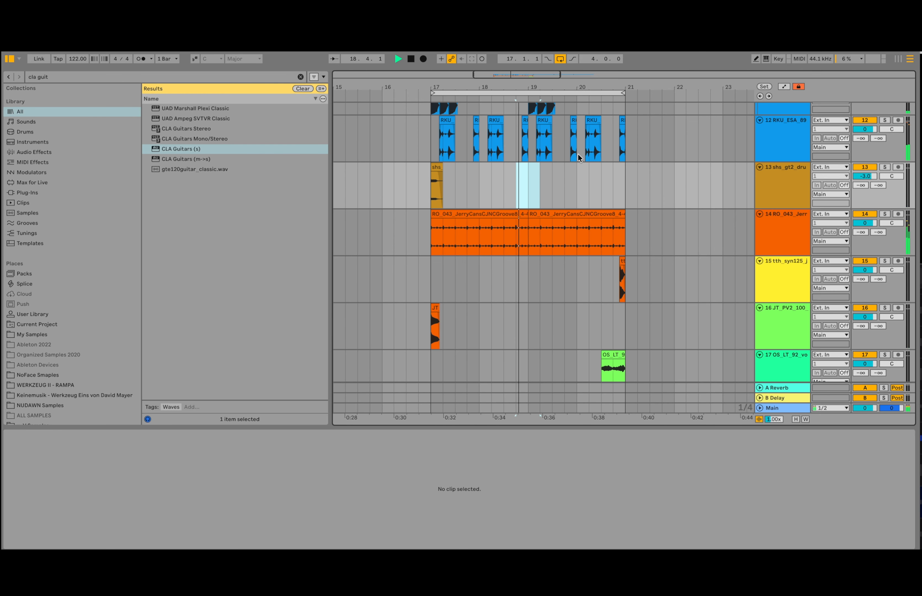
scroll(703, 195, up, 2)
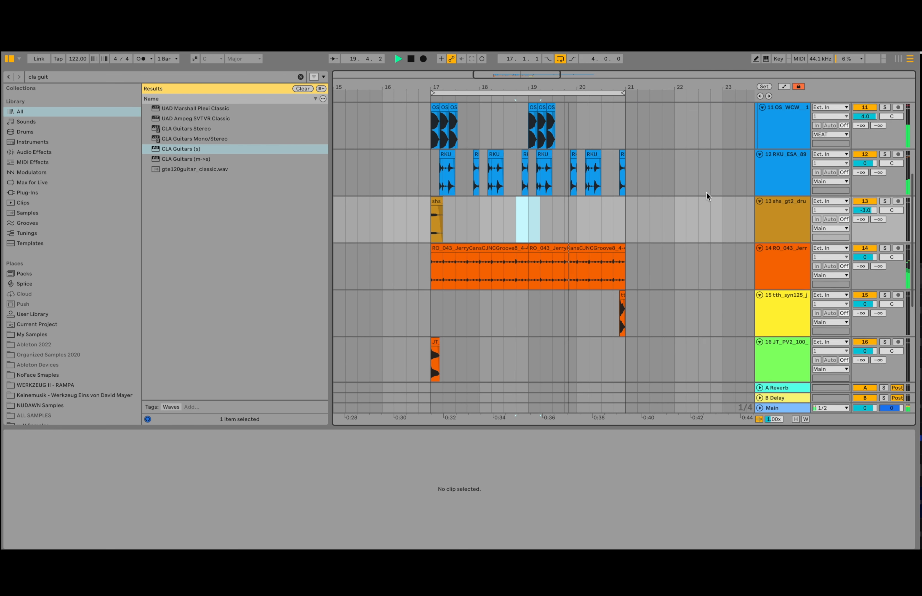
scroll(706, 196, down, 8)
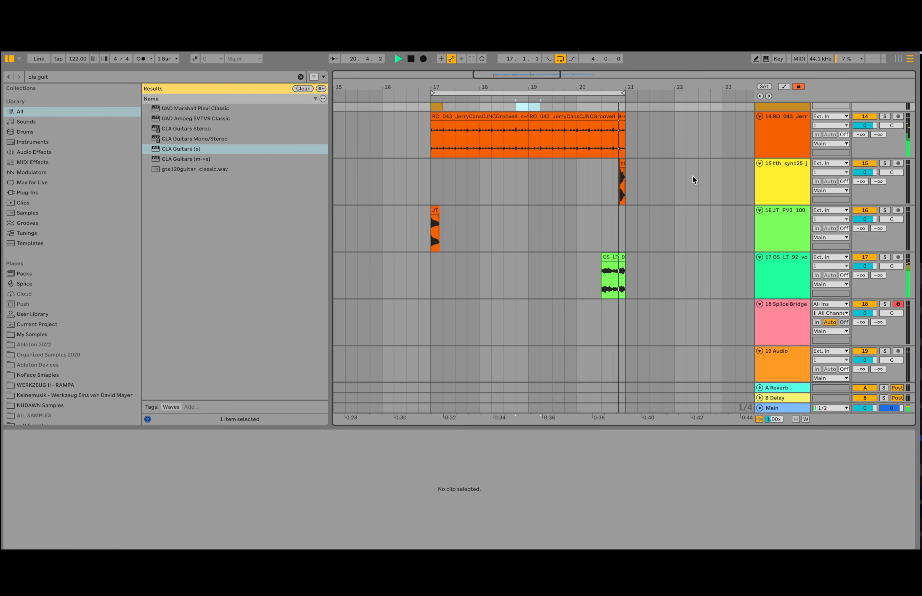
key(space)
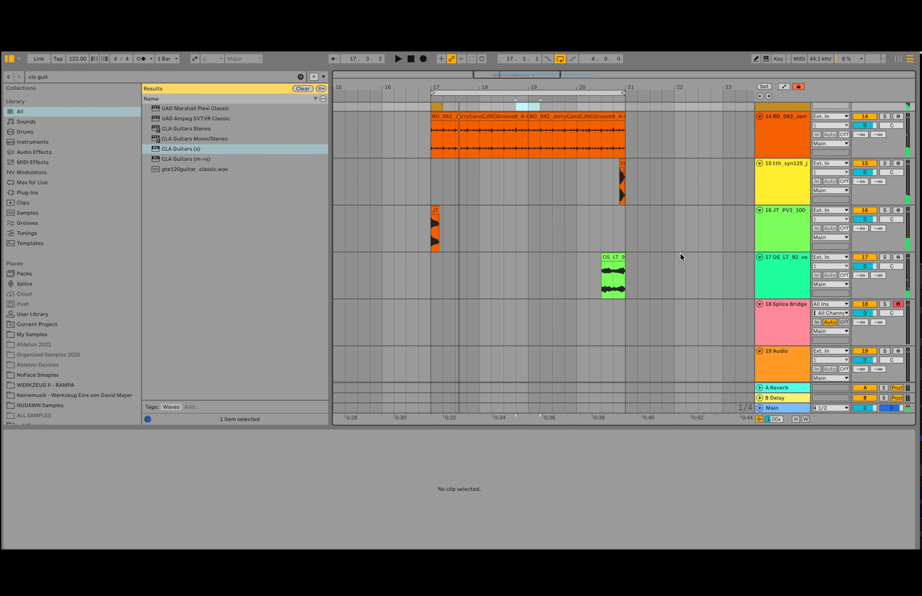
- Examine the four-bar arrangement across all tracks, including the first OS_WCW 808 clip at bar 17
scroll(689, 248, up, 11)
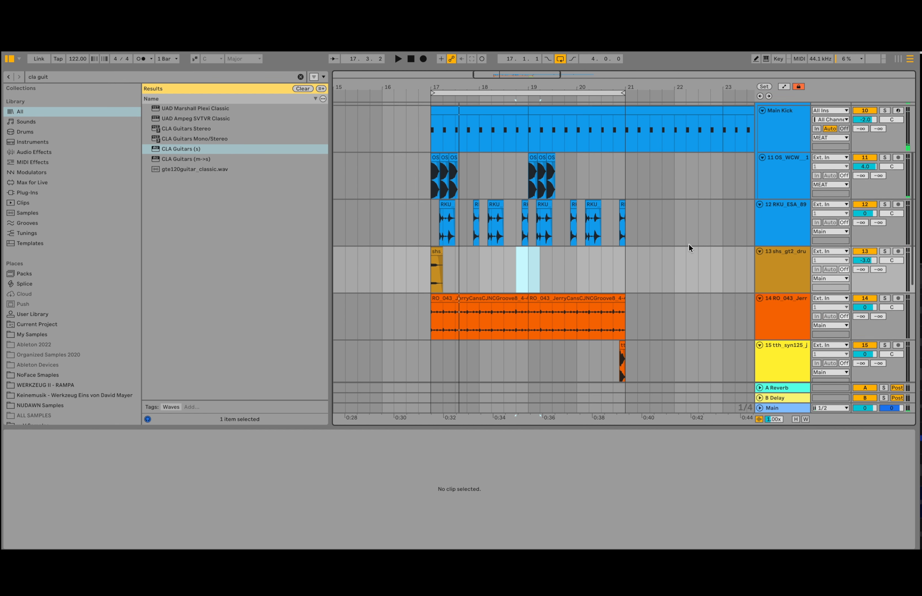
scroll(689, 244, up, 1)
drag(599, 86, 585, 63)
scroll(645, 152, down, 12)
scroll(646, 154, down, 1)
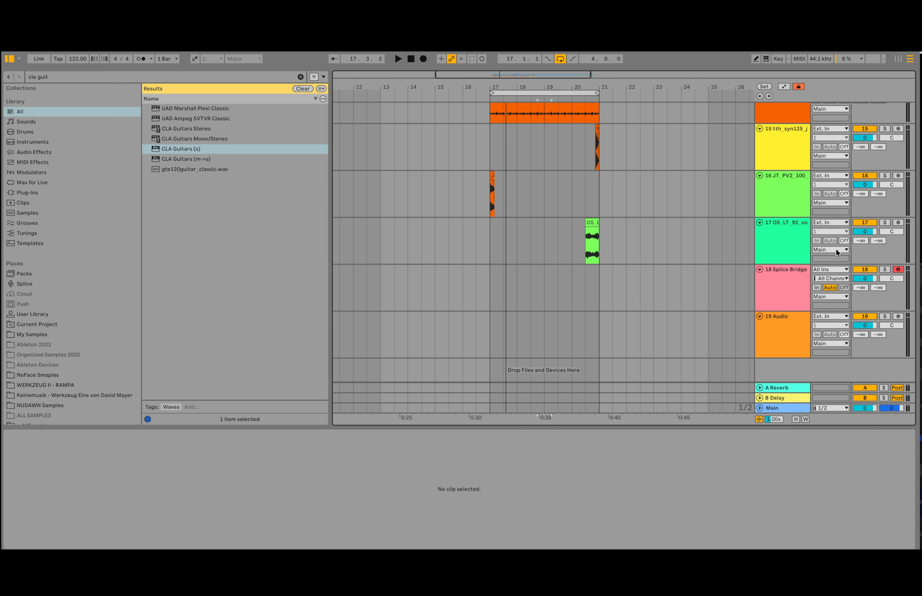
click(768, 251)
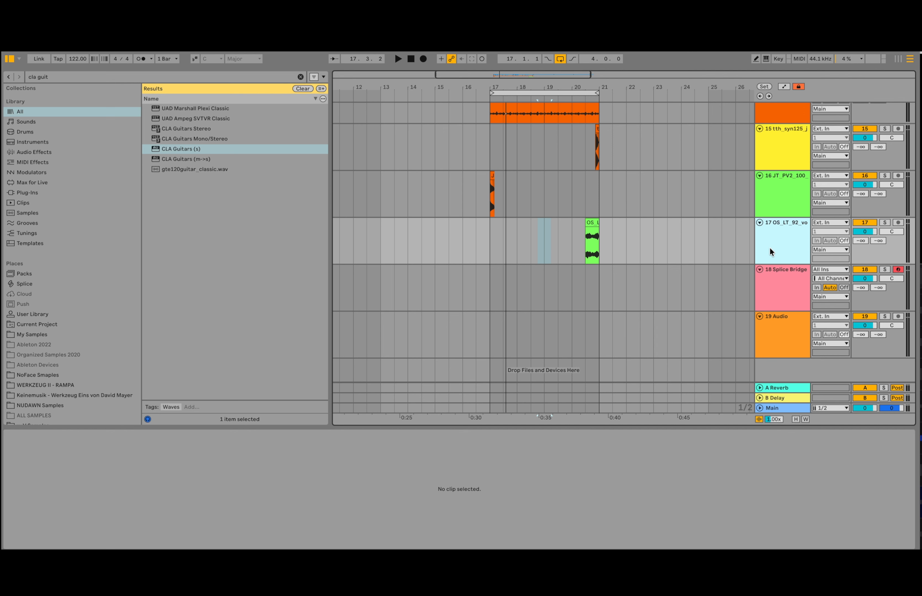
scroll(613, 231, up, 10)
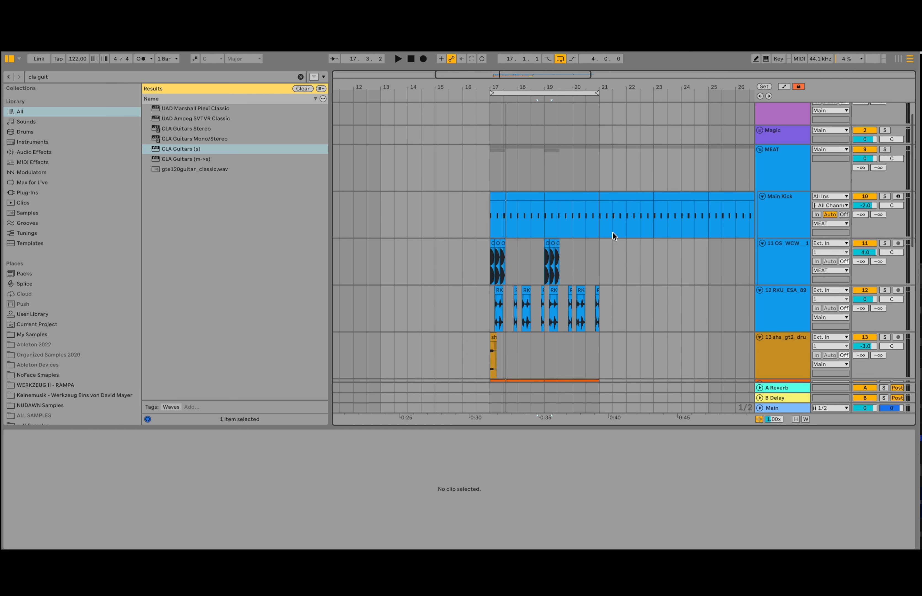
drag(550, 88, 624, 278)
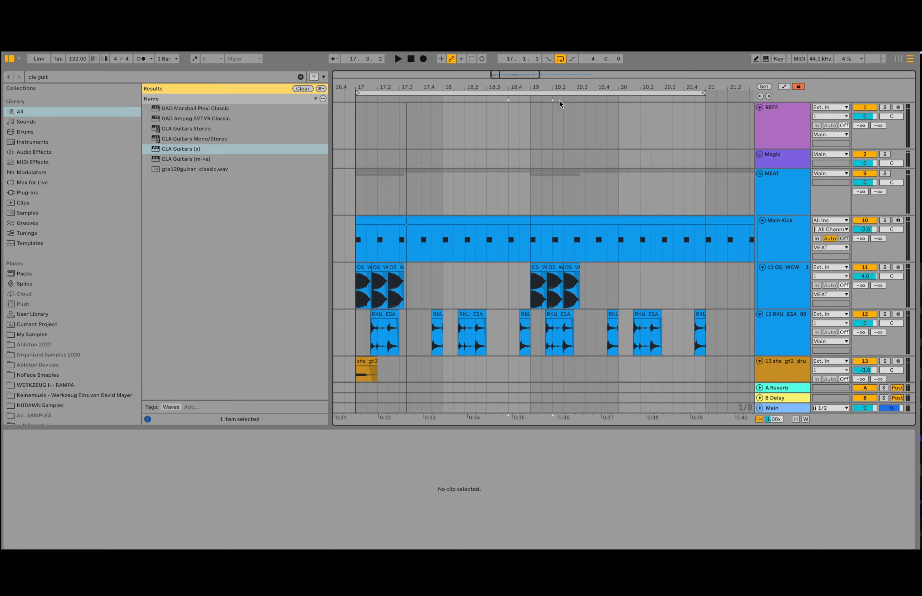
drag(562, 88, 578, 70)
scroll(674, 249, down, 10)
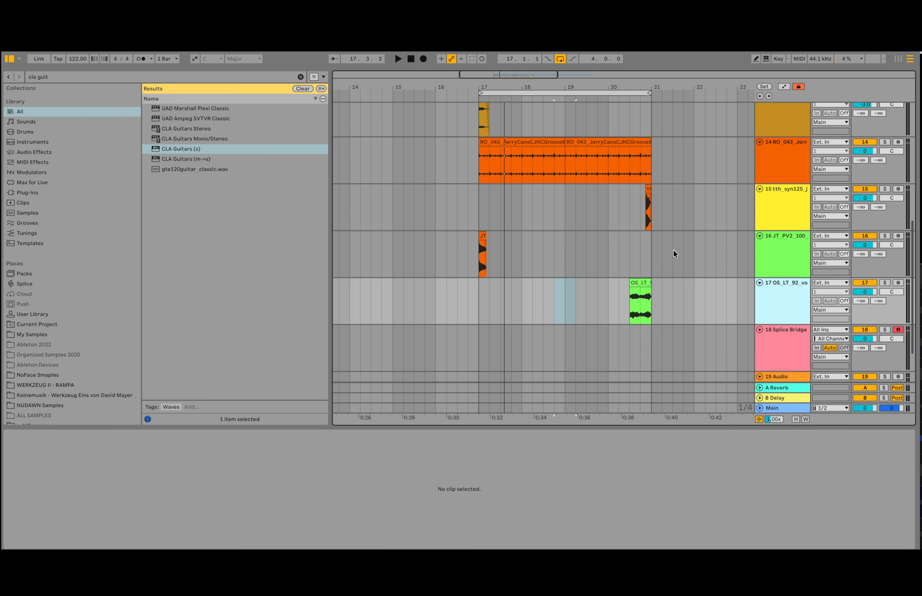
scroll(674, 249, up, 5)
drag(490, 84, 565, 178)
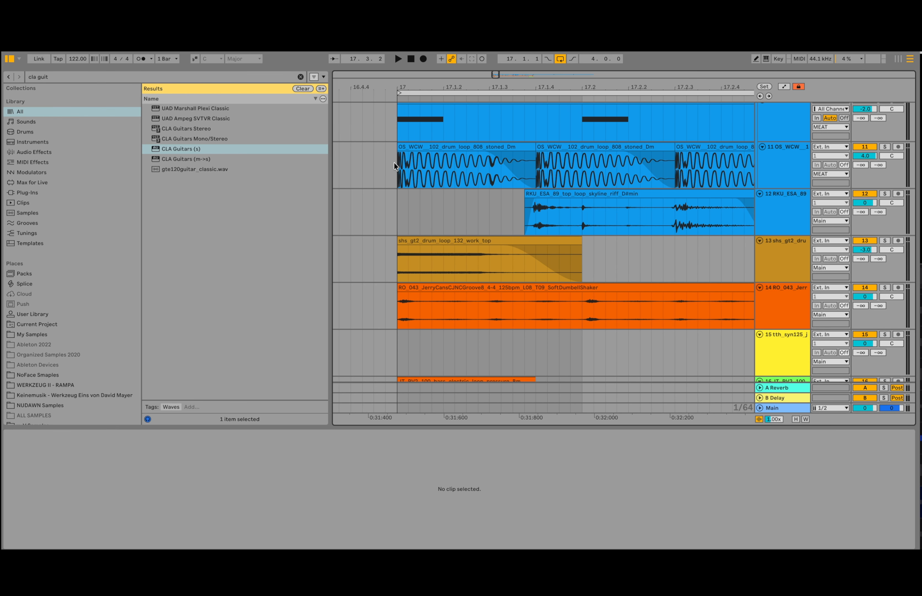
click(464, 146)
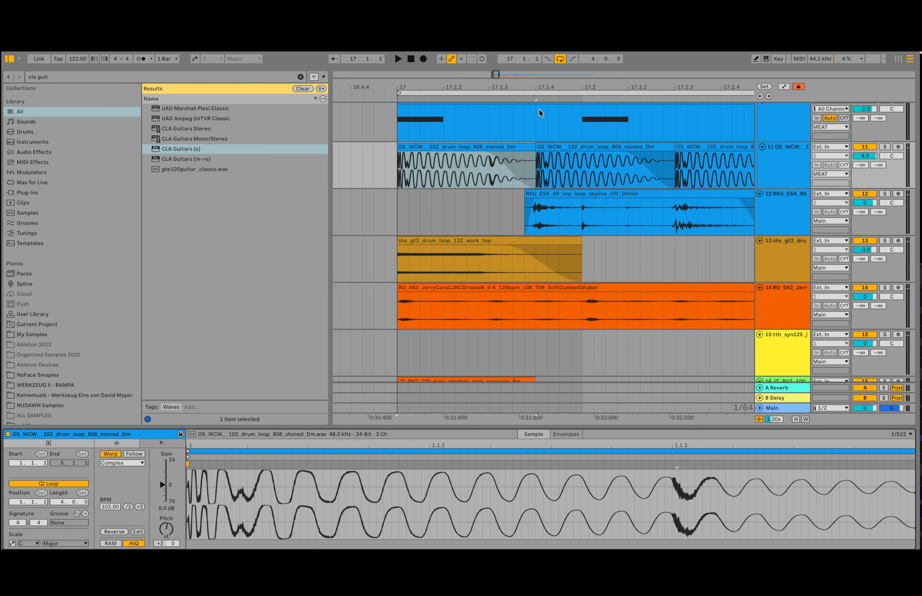
drag(540, 86, 434, 85)
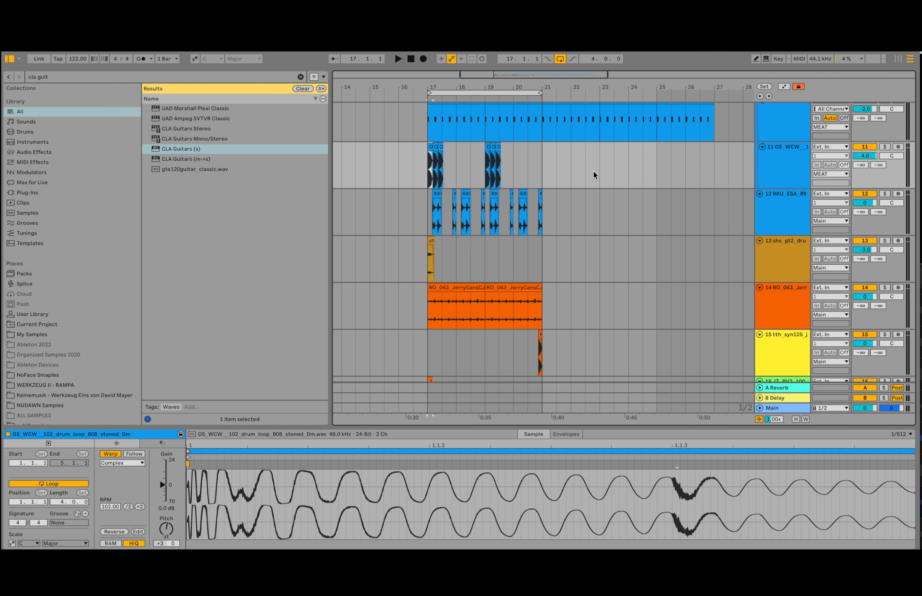
scroll(593, 171, down, 6)
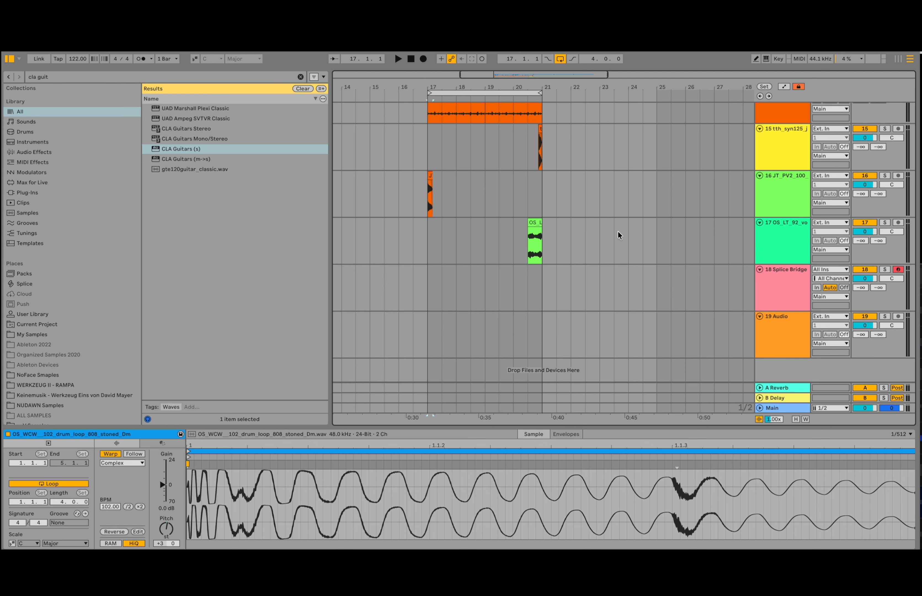
scroll(619, 235, up, 5)
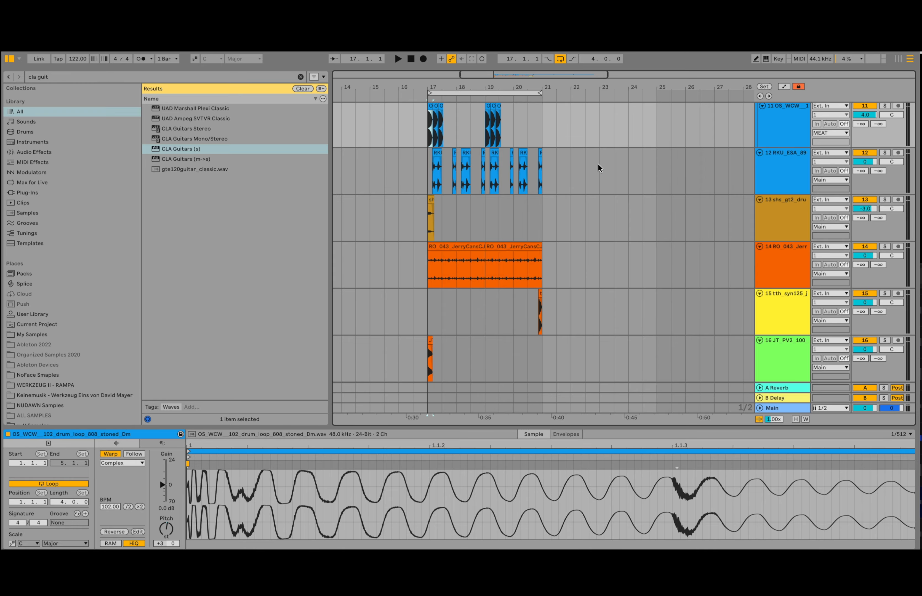
drag(505, 83, 557, 132)
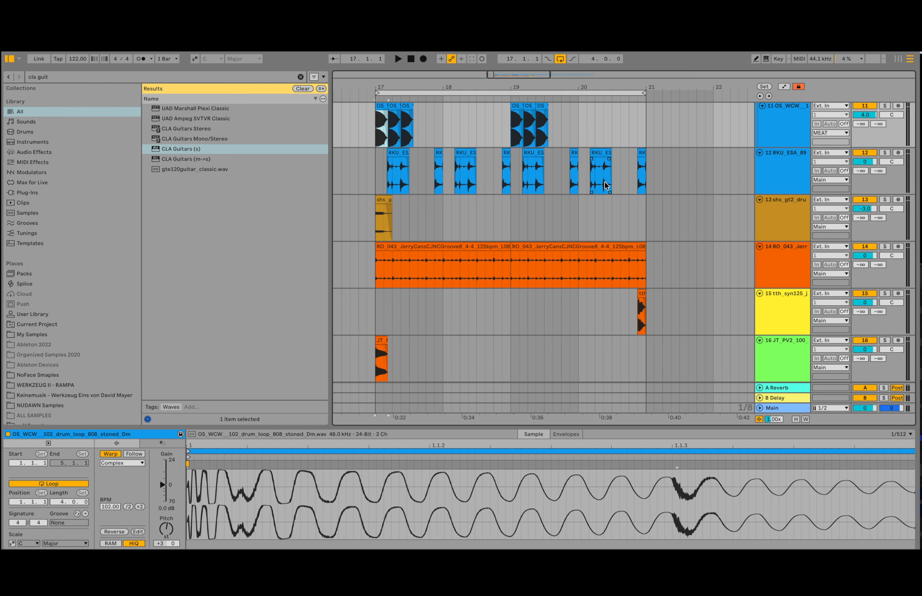
- Insert a new audio track directly below the RKU_ESA_89 track
click(789, 181)
right_click(780, 177)
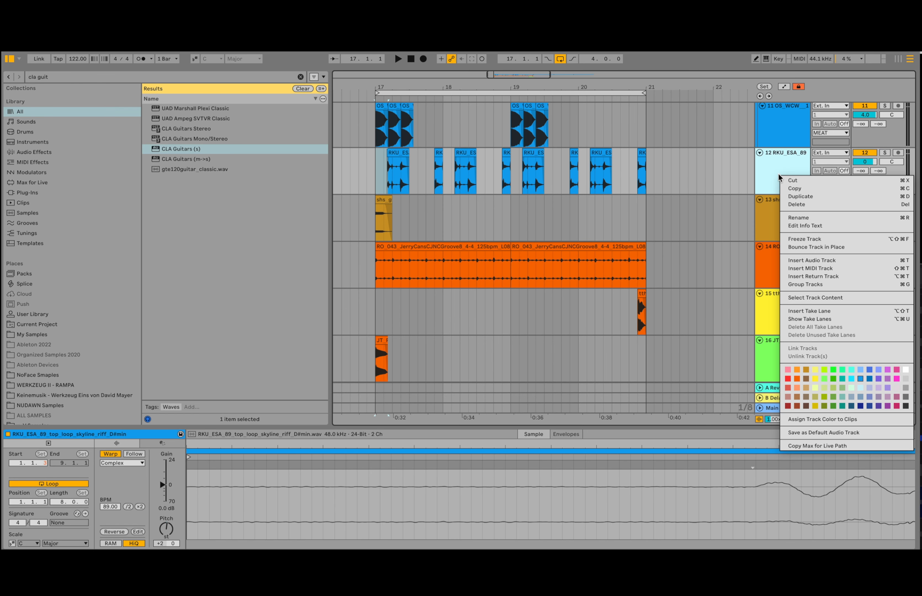
click(812, 260)
- Switch to Splice and search the sample library for bongos
click(769, 542)
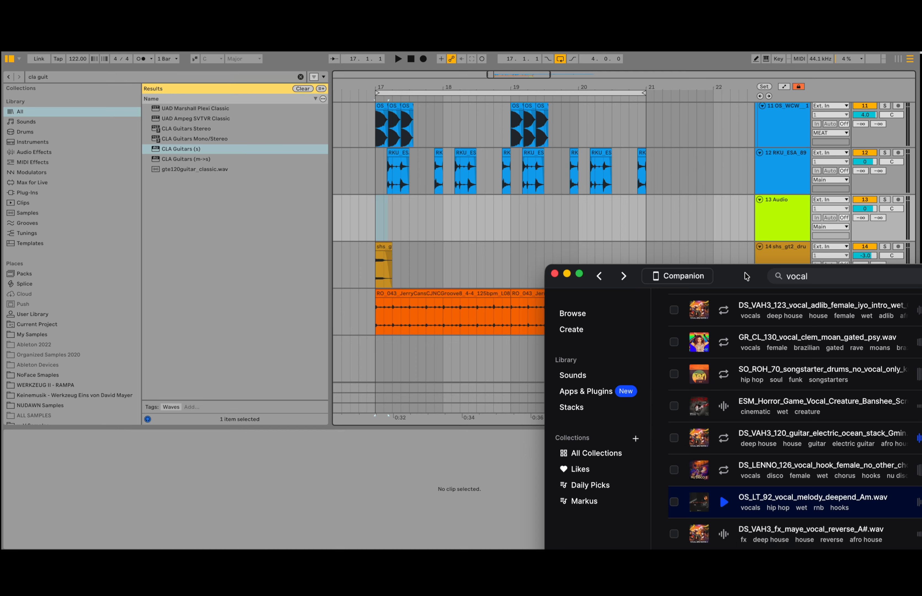
click(443, 219)
text(bong)
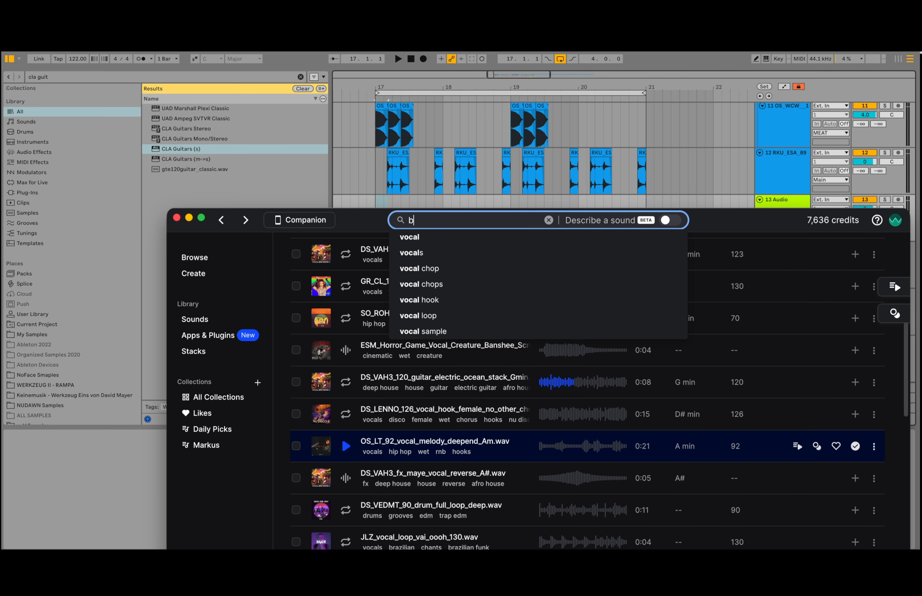
key(Return)
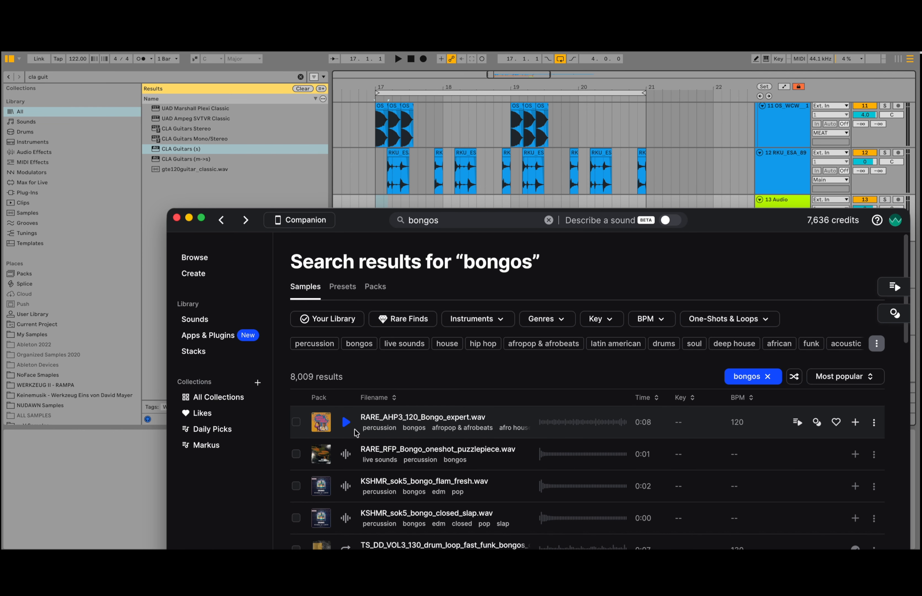
scroll(356, 433, down, 10)
scroll(354, 372, up, 2)
- Audition ROBOTAKI_bongo_loop_03_90 and DS_VAH3_123_drum_fill_minnow_bongo, and place the minnow bongo fill at bar 17 on the new audio track
click(346, 342)
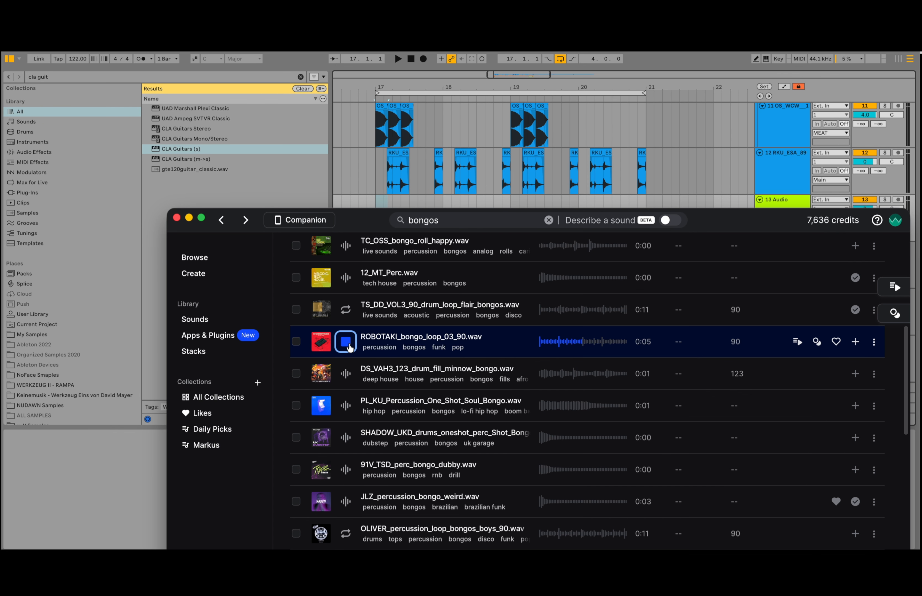
click(348, 374)
scroll(358, 373, down, 1)
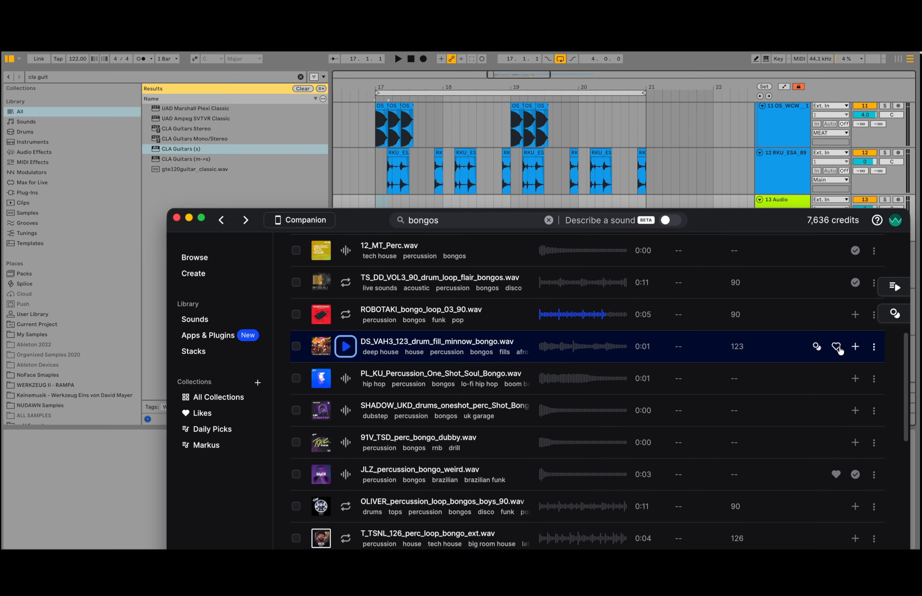
drag(354, 221, 467, 351)
drag(505, 469, 393, 209)
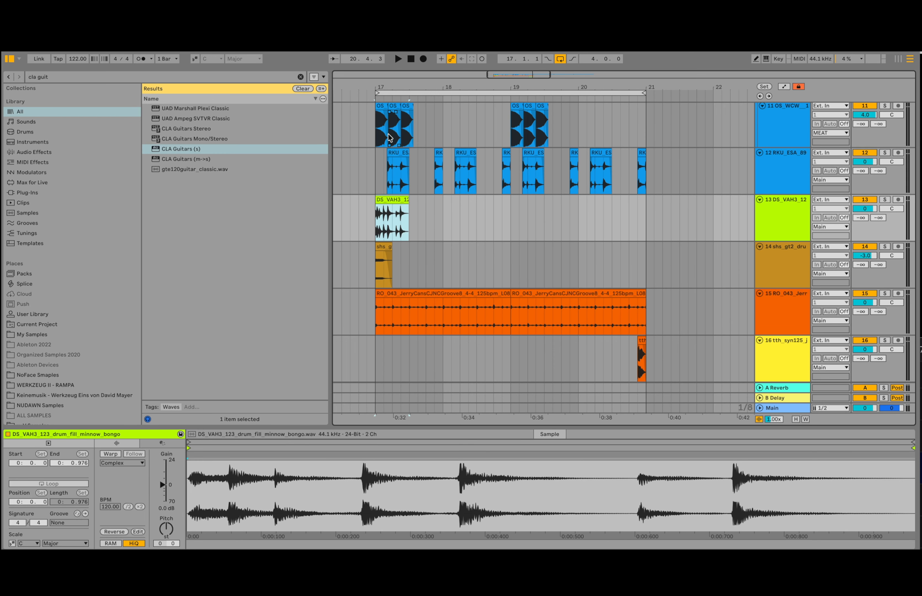
- Solo the bongo fill's track and play the clip from bar 17
drag(385, 89, 488, 161)
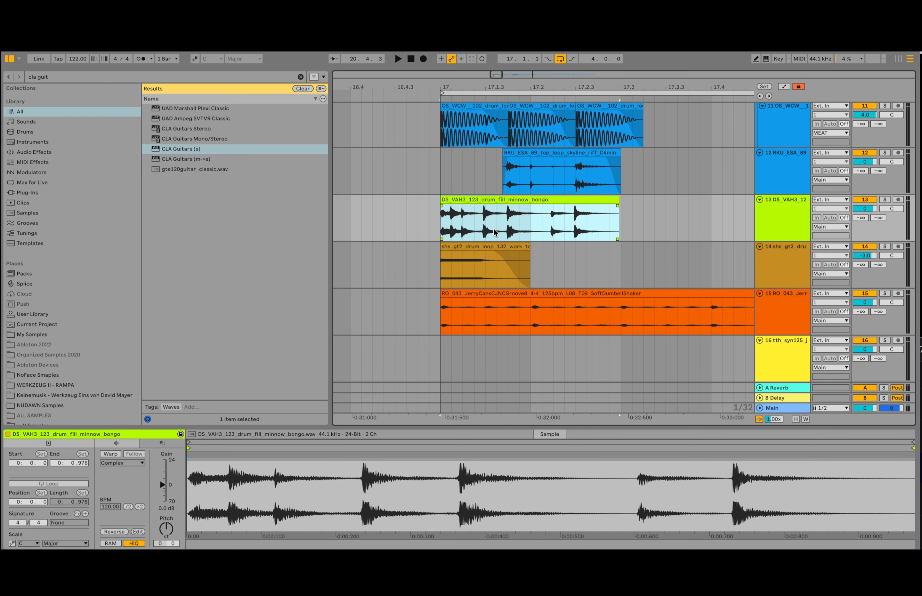
click(443, 229)
click(885, 199)
key(space)
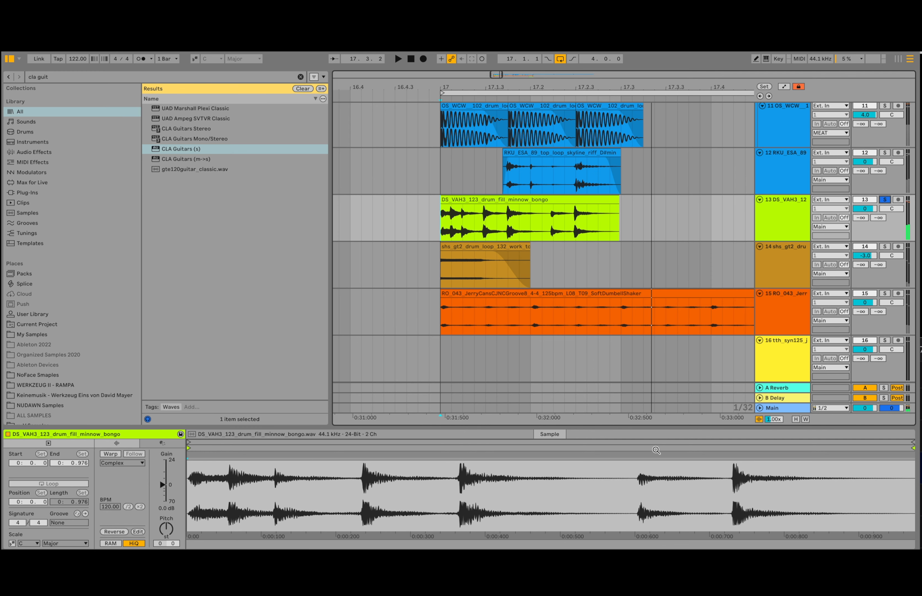
- Check the playback pitch setting for the bongo fill in Splice and return to Ableton Live
click(758, 559)
drag(815, 351, 664, 56)
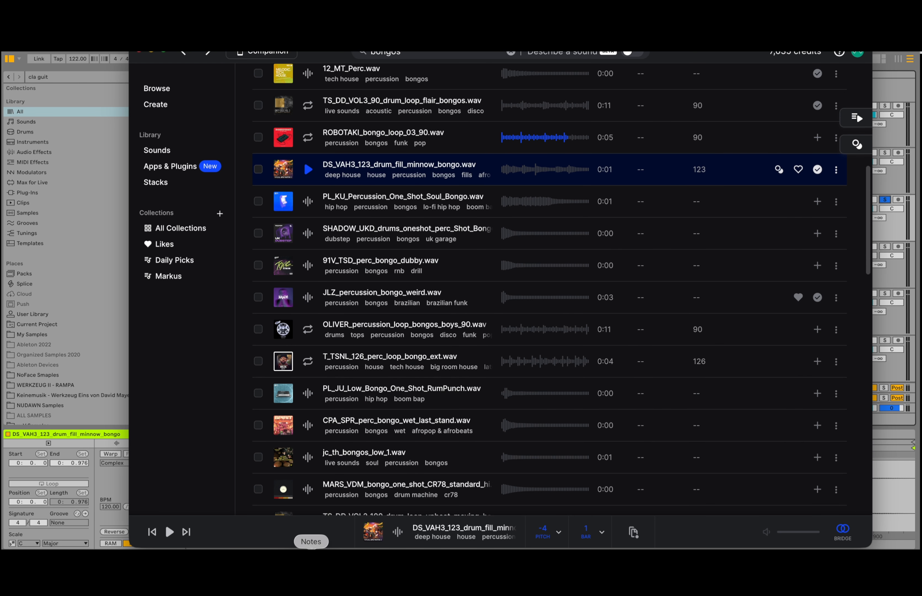
click(317, 558)
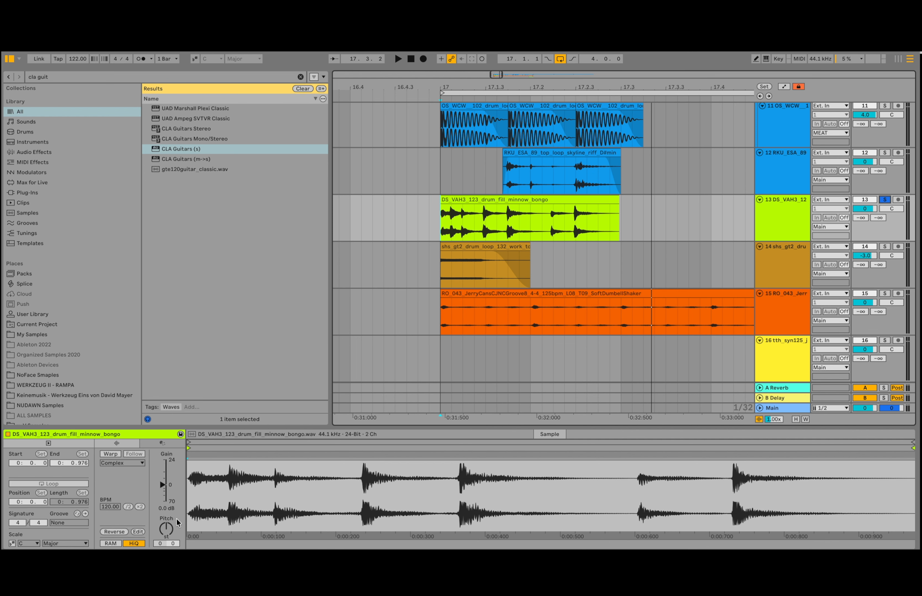
- Enable Warp on the bongo fill, transpose it by -4 semitones and audition its individual hits
click(115, 456)
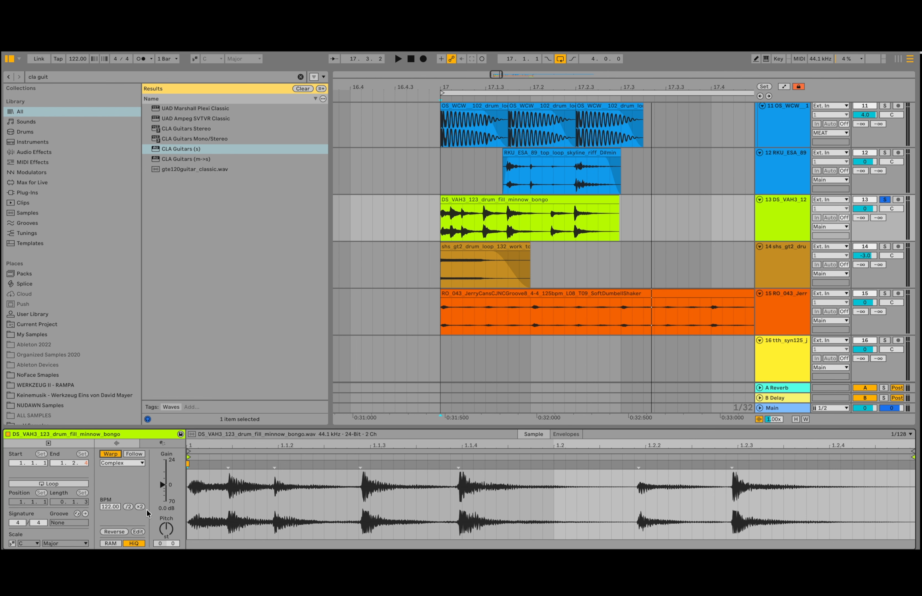
click(576, 221)
key(space)
click(509, 222)
key(space)
key(space)
key(space)
key(space)
key(space)
key(space)
key(space)
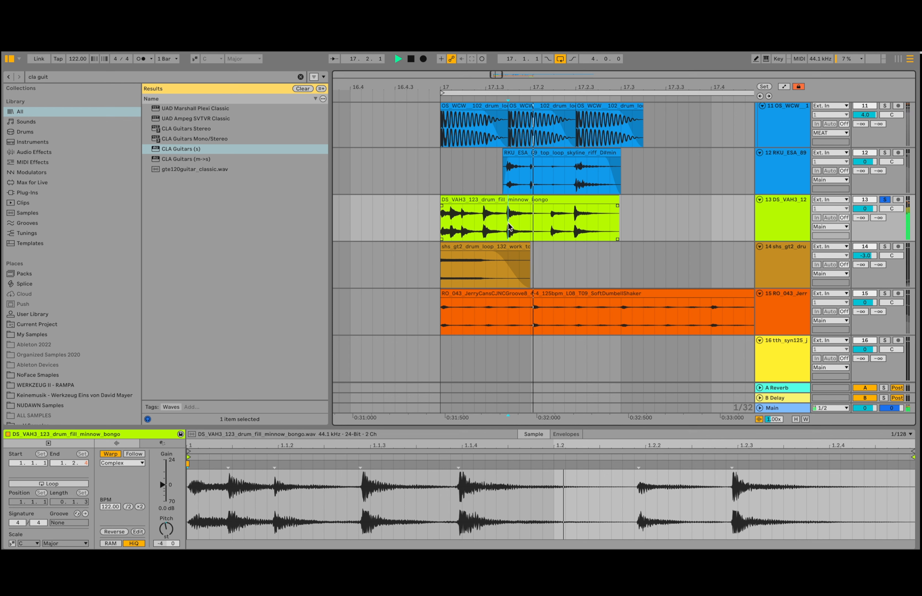
- Trim the bongo fill to the single hit just before beat 17.2, ending the clip at 17.2, and play it back
click(526, 200)
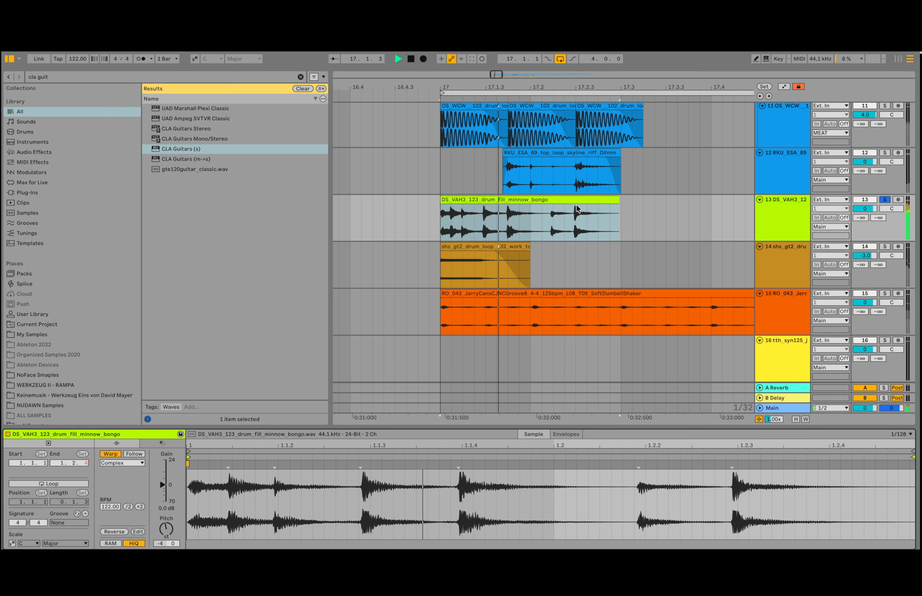
drag(619, 202, 530, 202)
drag(446, 201, 503, 200)
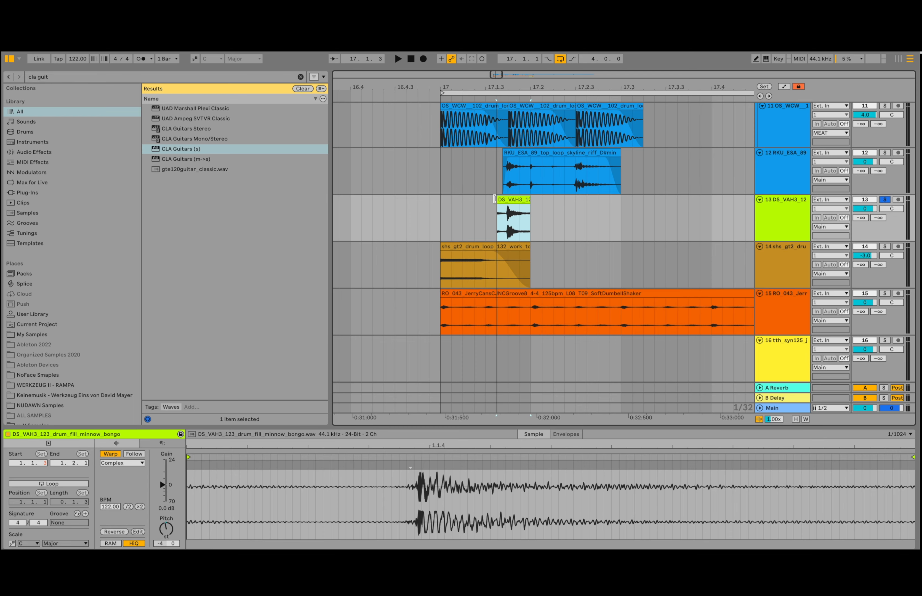
drag(517, 86, 517, 138)
drag(415, 202, 459, 201)
click(272, 455)
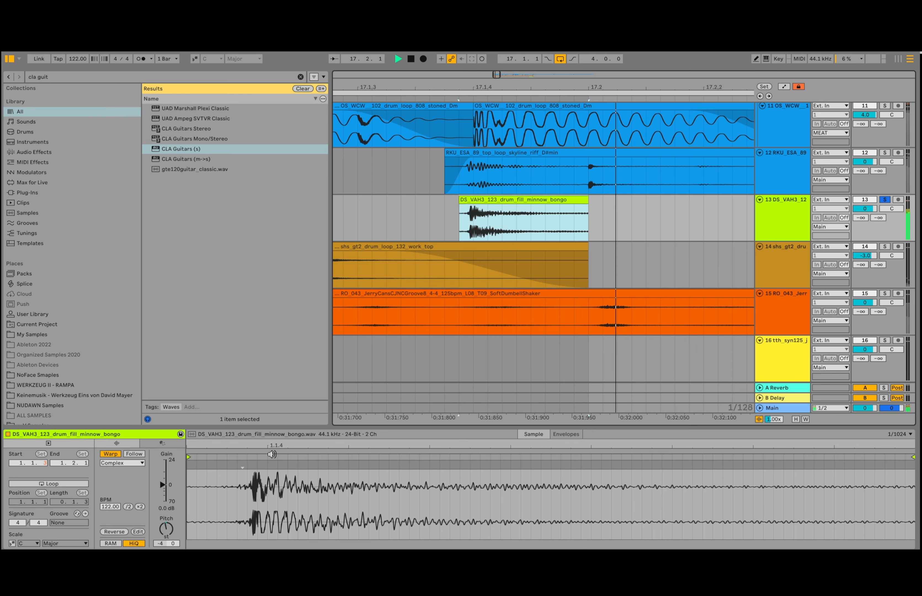
- Transpose the trimmed bongo hit to -9 semitones and stop playback
drag(167, 530, 167, 542)
key(space)
drag(545, 86, 499, 56)
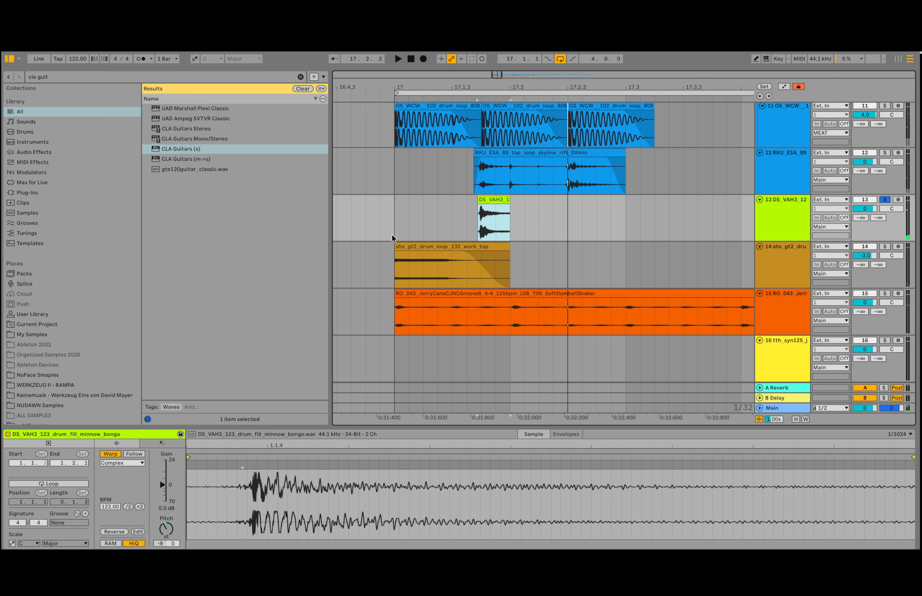
- Play the groove from bar 17 with the bongo track unsoloed and raise that track's volume to 3.6 dB
click(396, 227)
key(space)
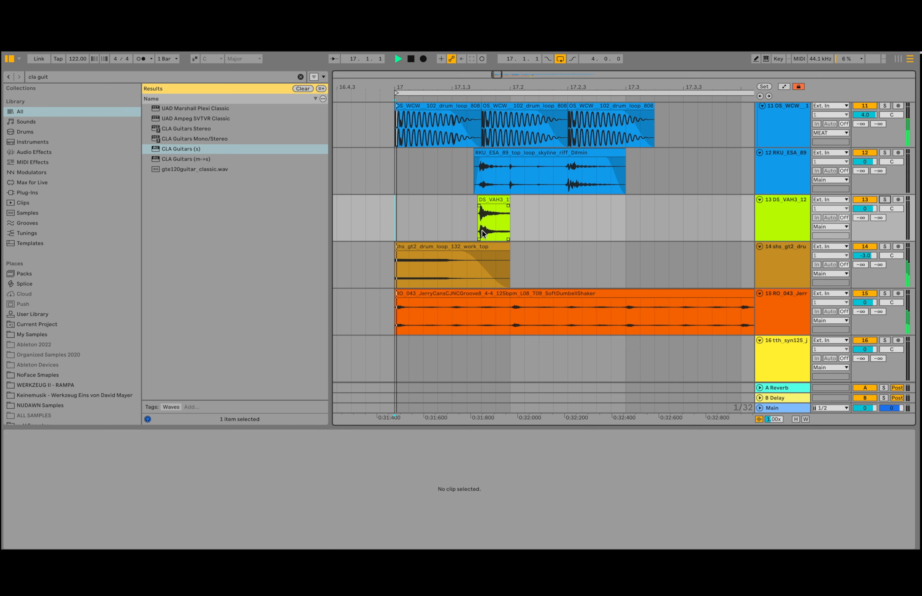
drag(615, 87, 457, 71)
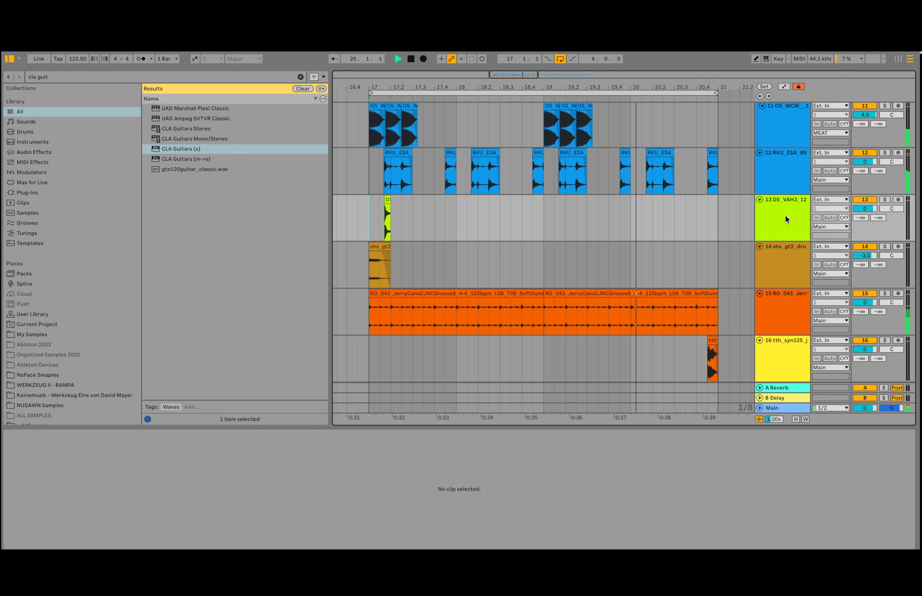
drag(866, 209, 867, 198)
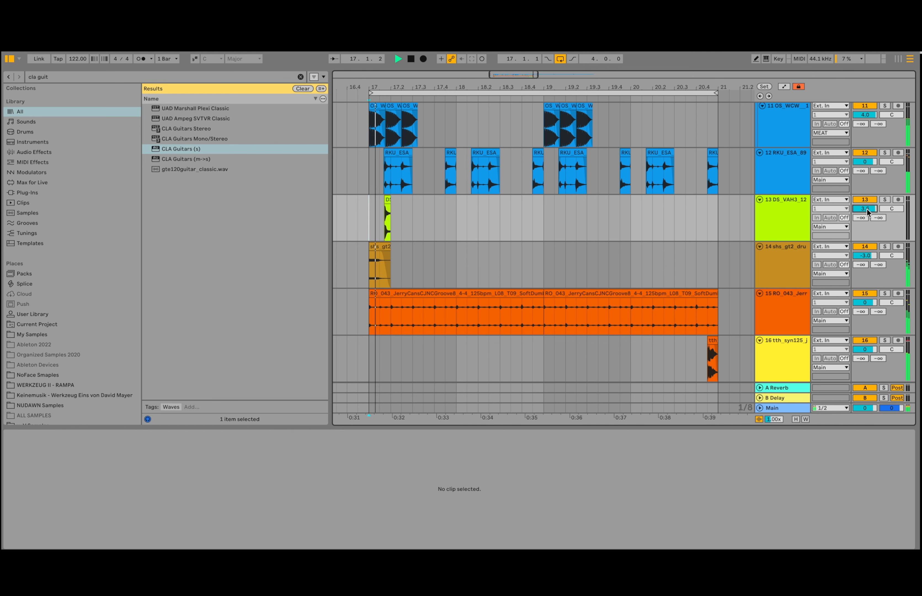
key(space)
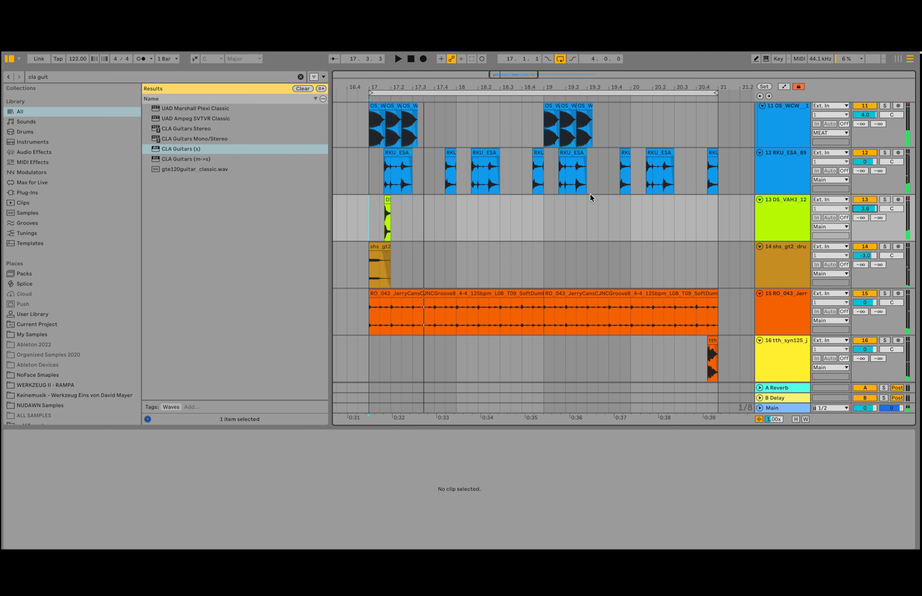
drag(636, 87, 593, 89)
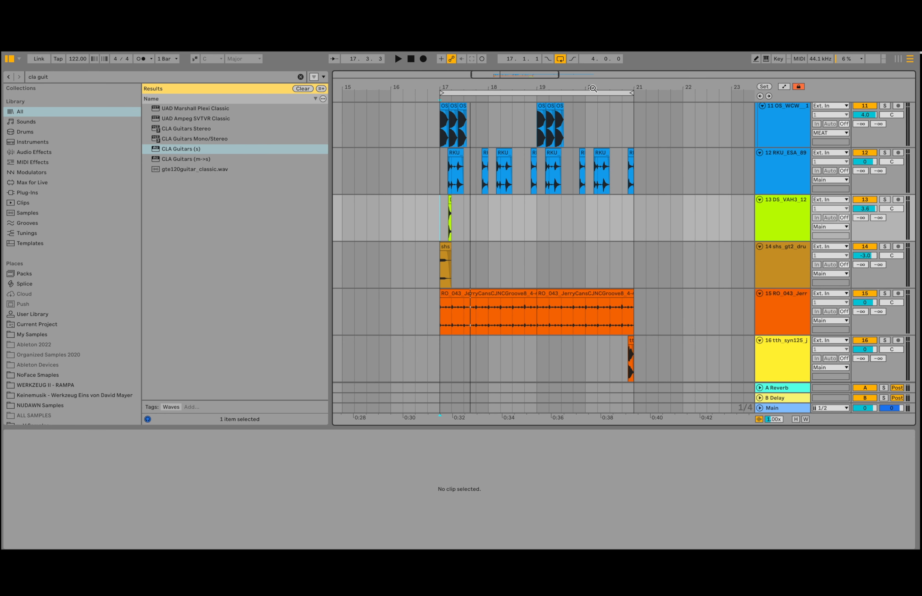
drag(593, 89, 593, 85)
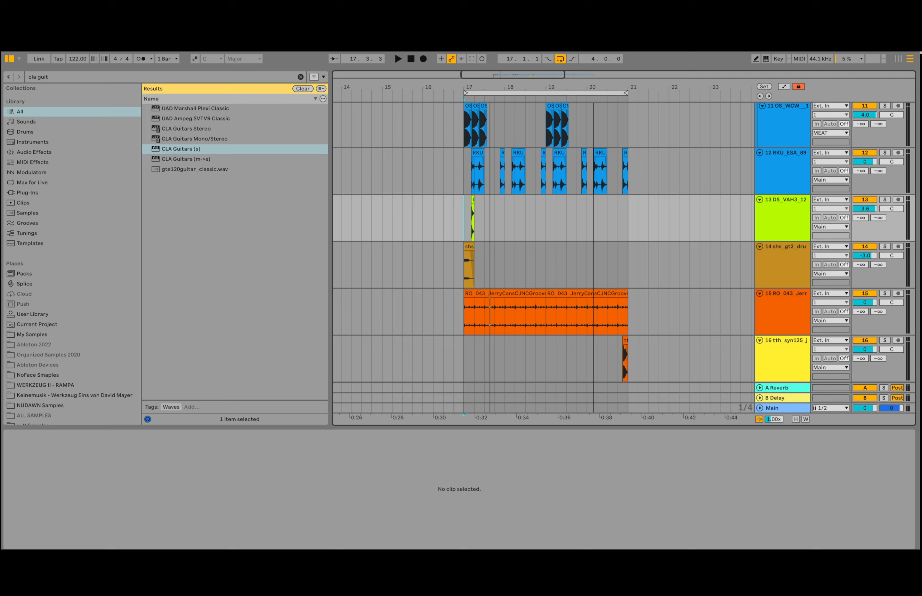
scroll(693, 261, down, 5)
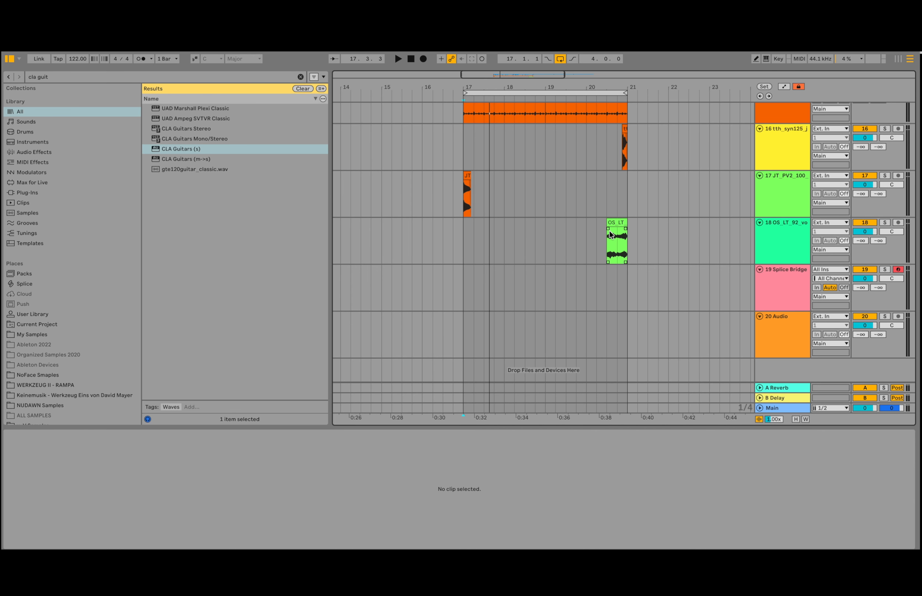
scroll(679, 219, up, 5)
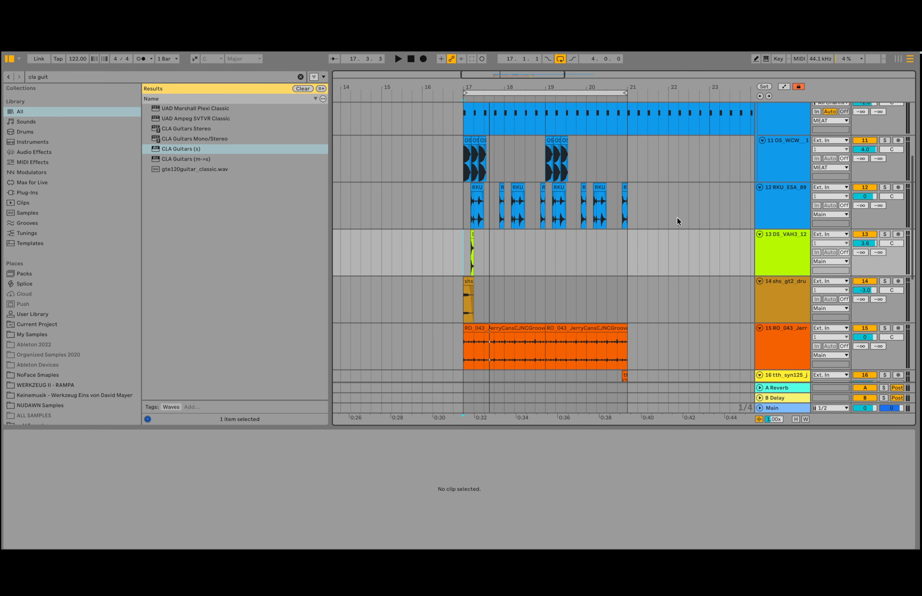